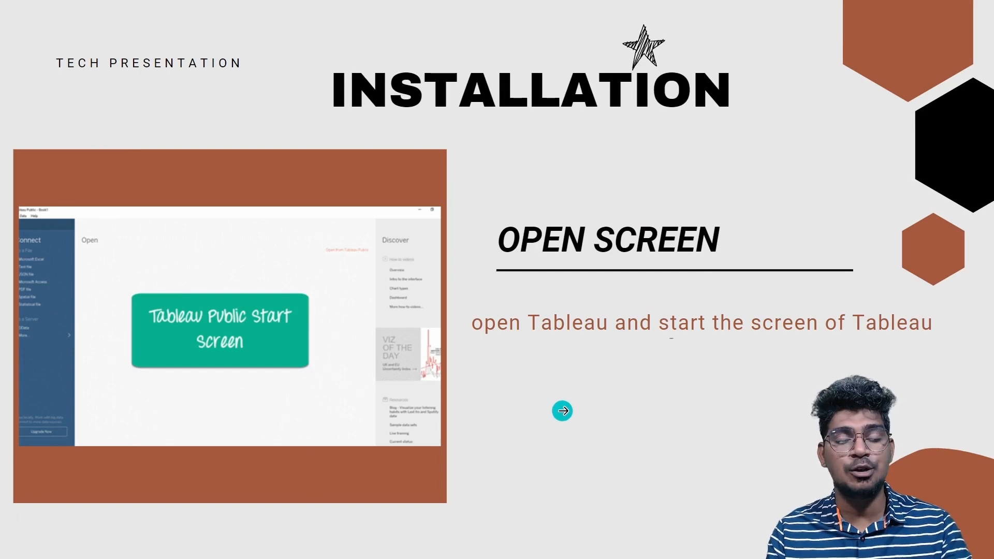
# Switch to the Chrome window showing the Tableau Public resources page.
pyautogui.press('super')
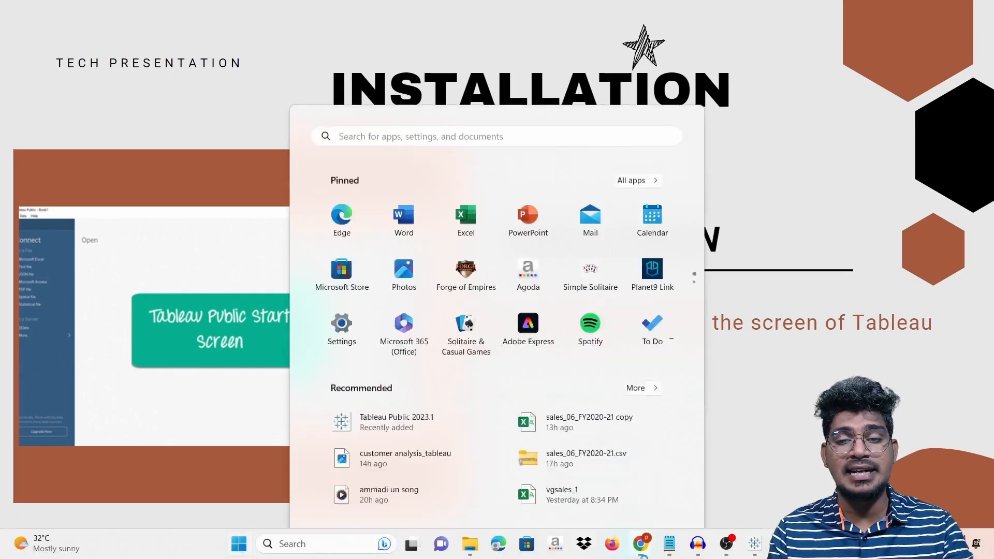
pyautogui.moveTo(642, 551)
pyautogui.click(688, 482)
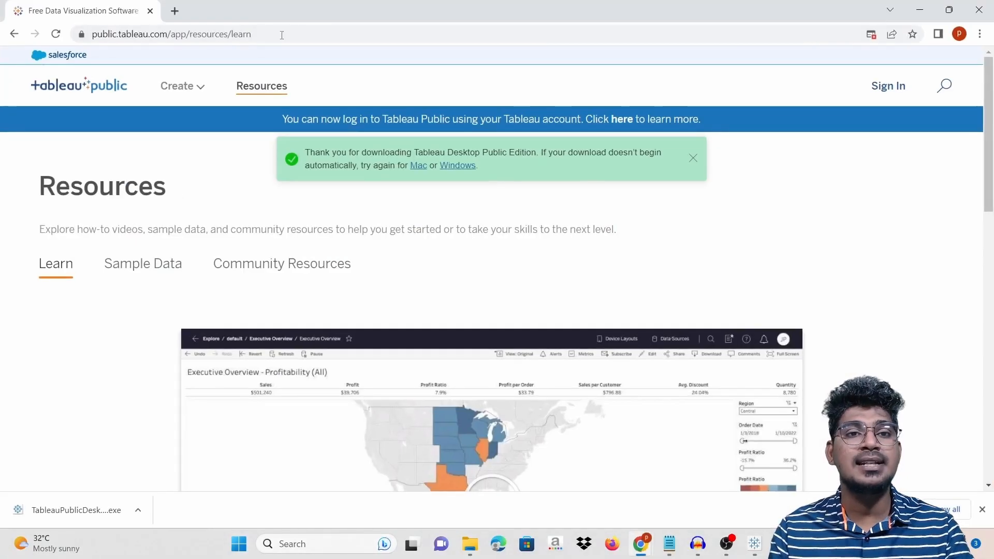
pyautogui.click(175, 11)
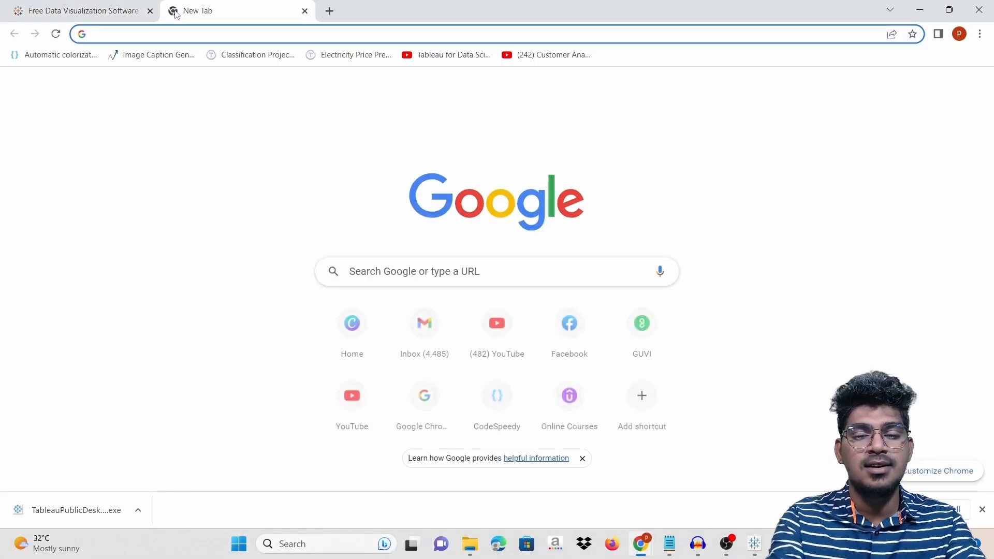
pyautogui.write('kaga')
pyautogui.press('BackSpace')
pyautogui.write('ggle')
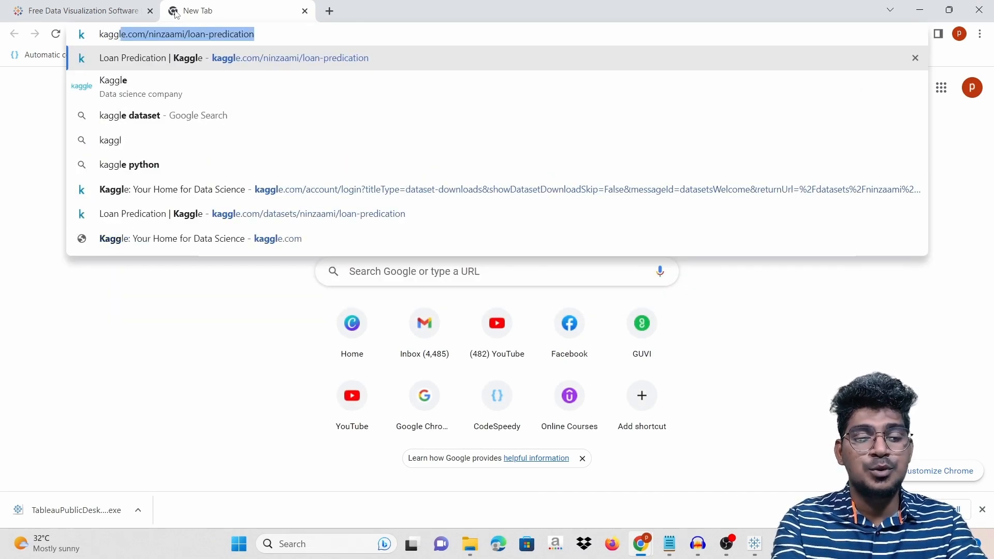
pyautogui.press('Return')
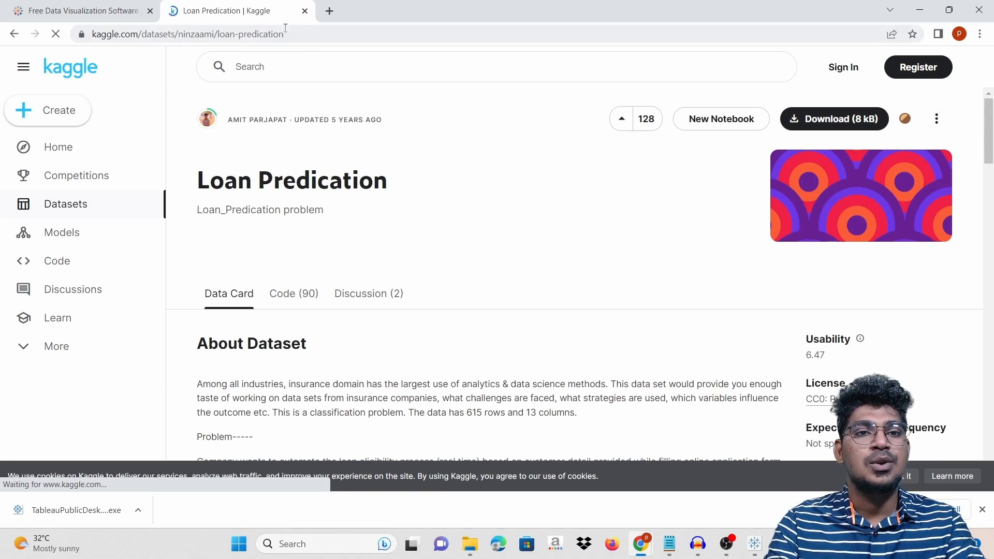
pyautogui.click(305, 11)
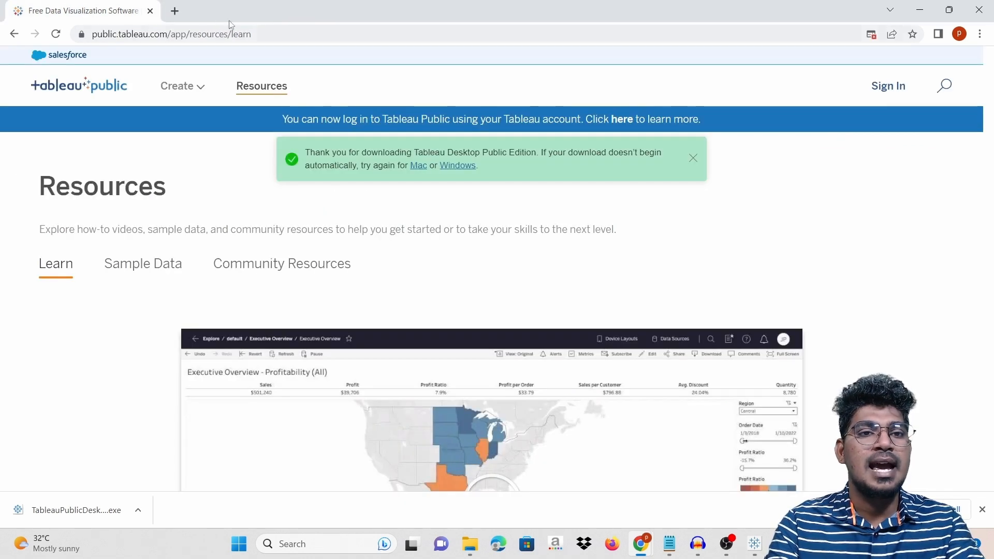
# Search Google for kaggle in a new browser tab.
pyautogui.click(175, 11)
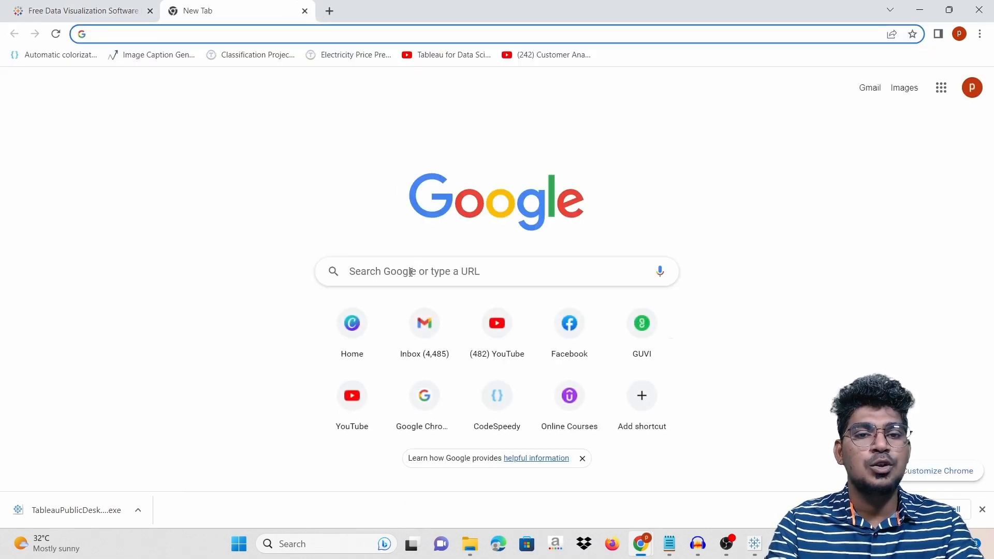
pyautogui.click(411, 272)
pyautogui.write('kaggl')
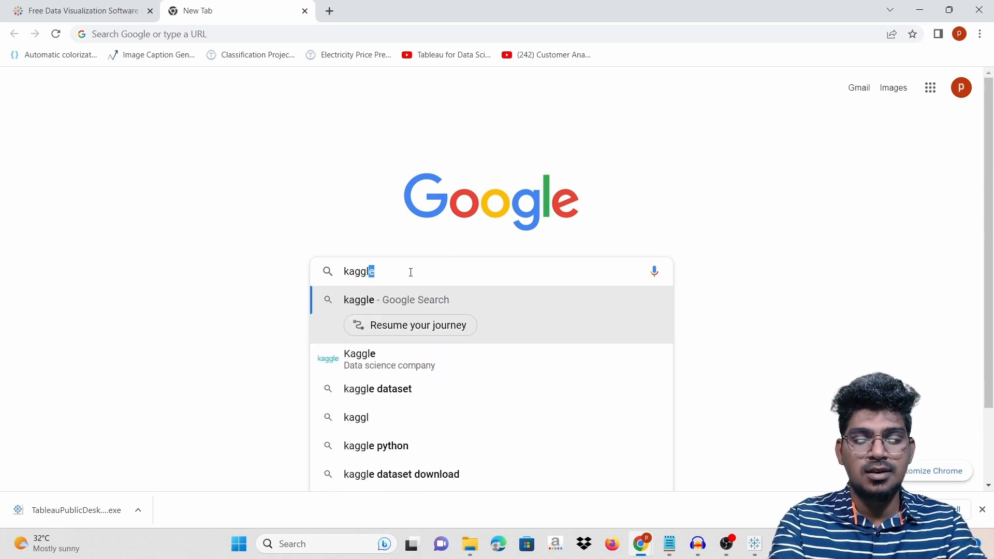
pyautogui.write('e')
pyautogui.press('Return')
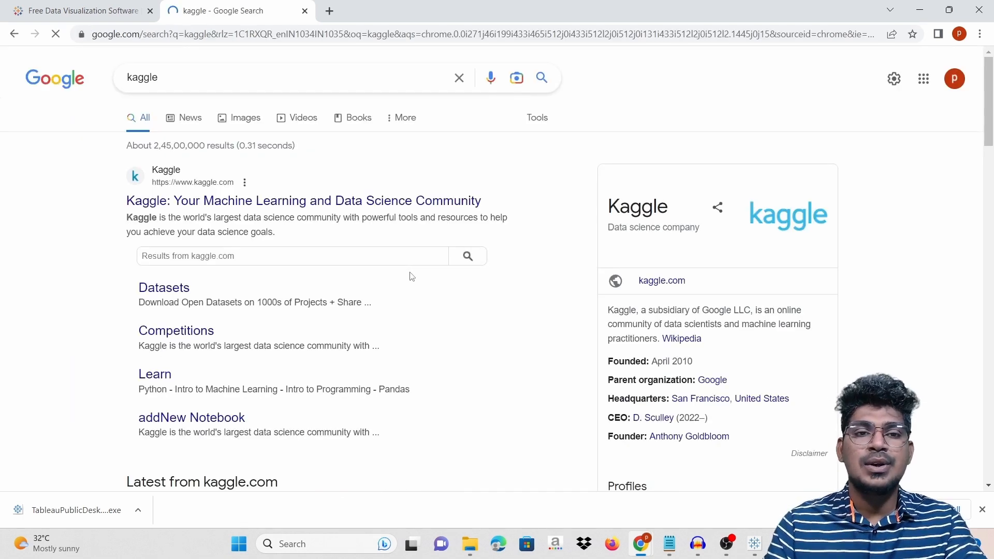
# Switch to the other personal Chrome profile and open kaggle.com there.
pyautogui.click(960, 34)
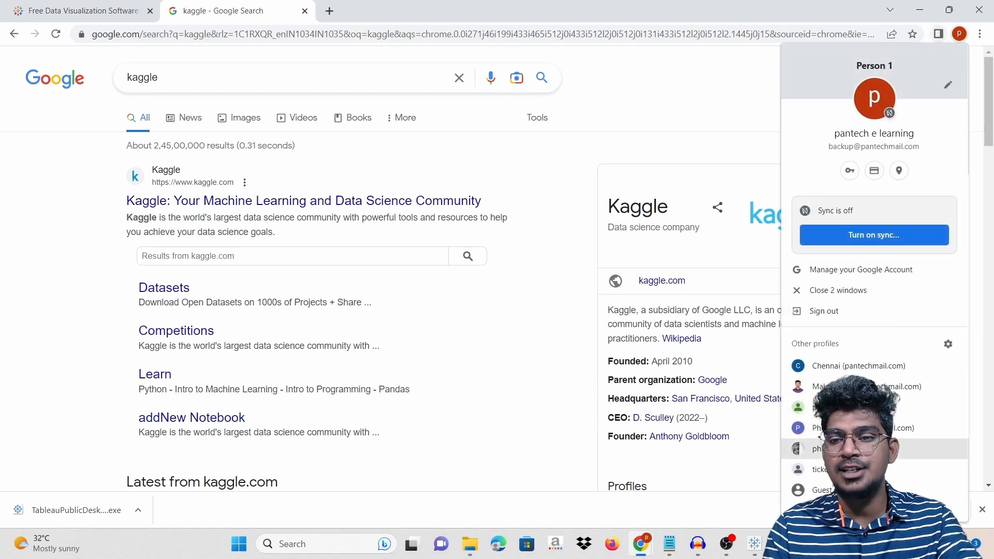
pyautogui.click(815, 448)
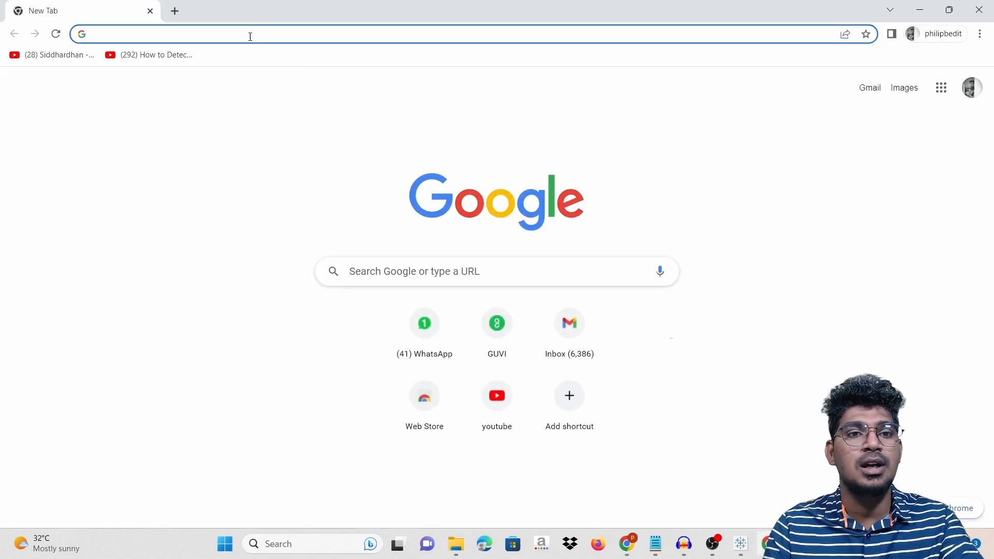
pyautogui.write('ka')
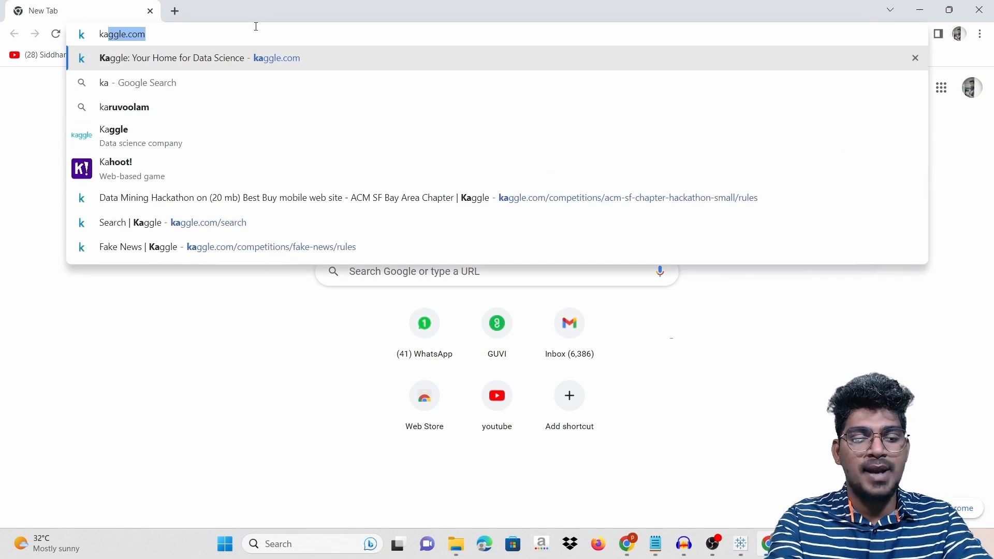
pyautogui.write('ggle.com')
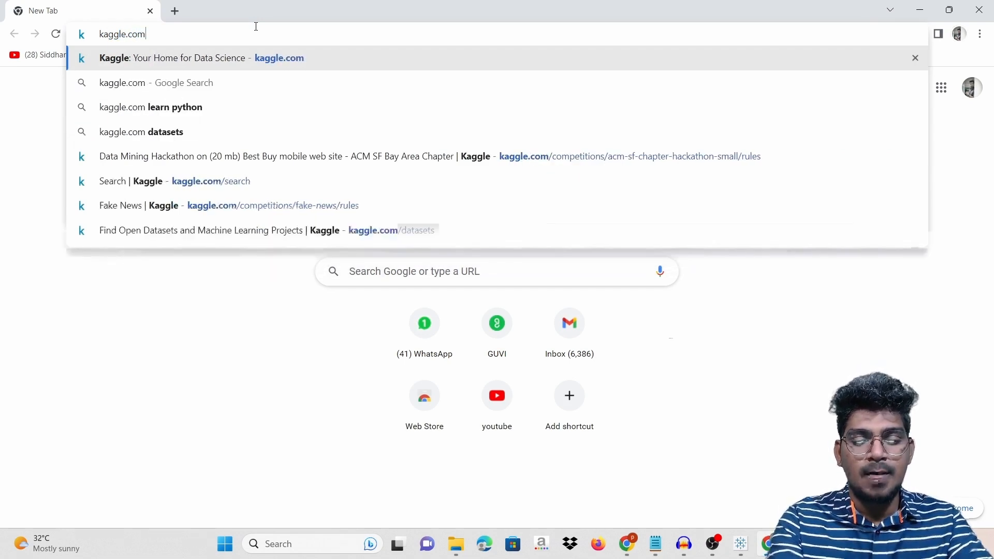
pyautogui.press('Return')
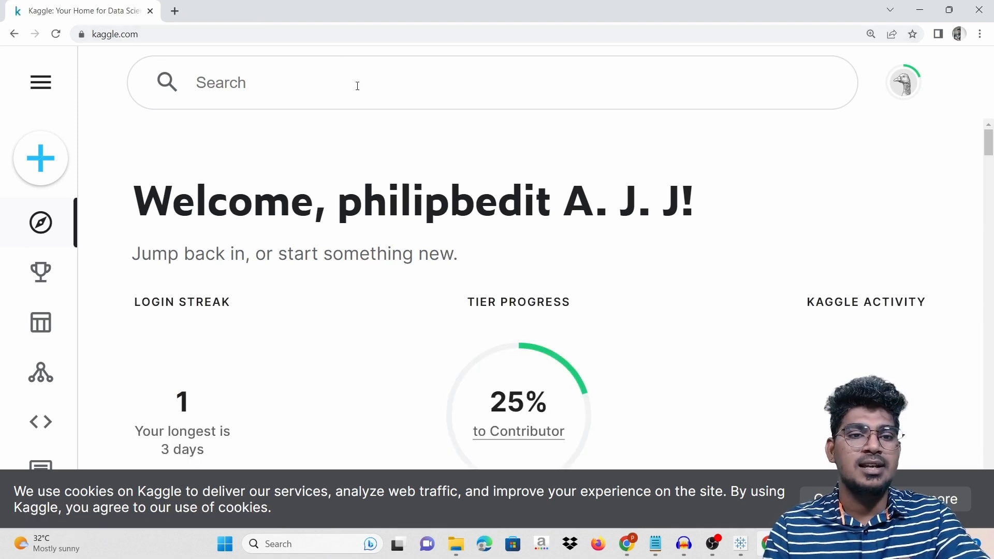
# Search Kaggle for video game and open the Video Game Sales dataset.
pyautogui.click(213, 86)
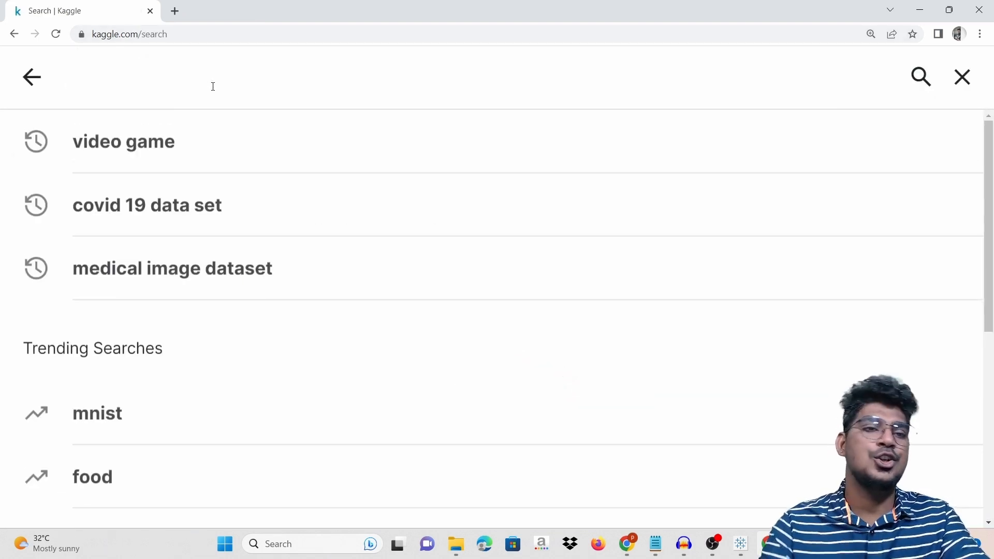
pyautogui.click(186, 140)
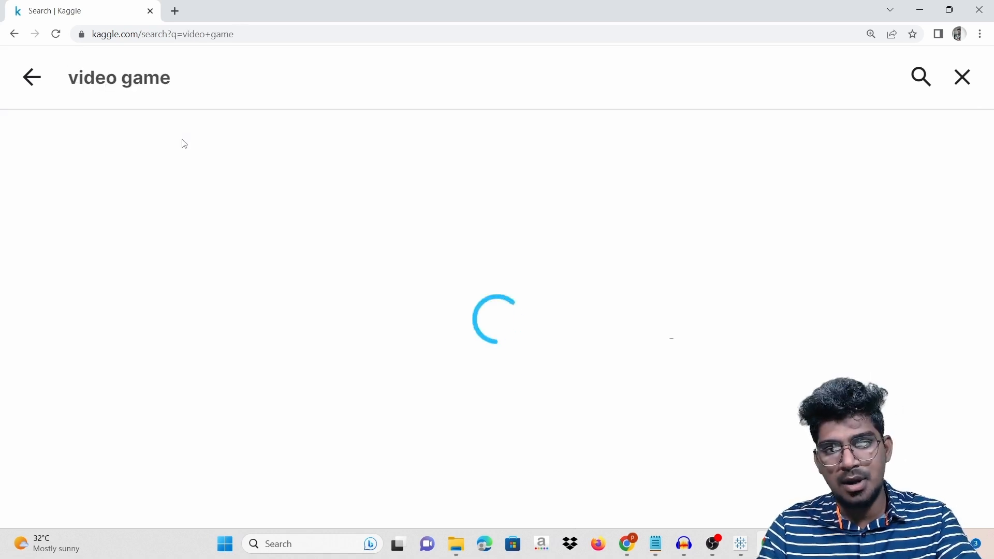
pyautogui.scroll(-3, 504, 445)
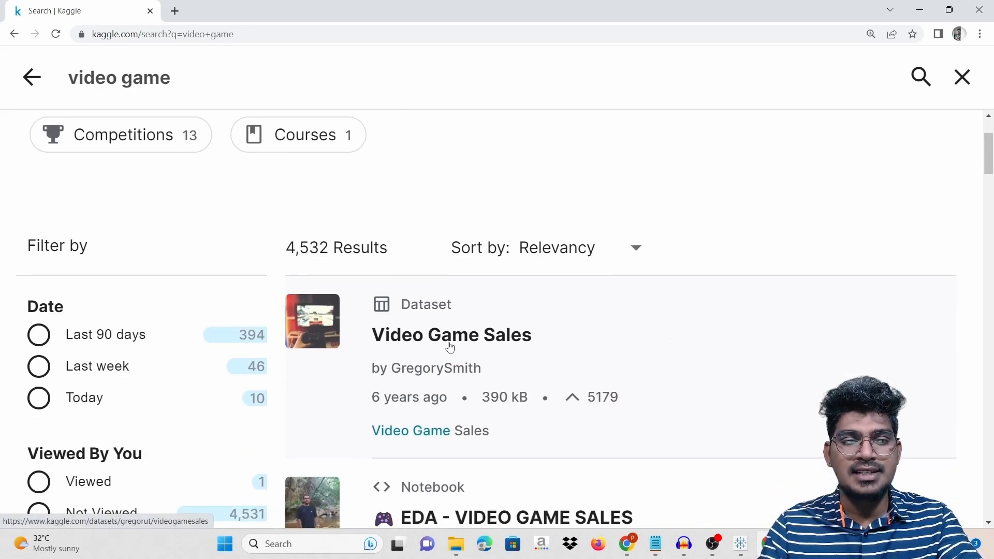
pyautogui.click(450, 346)
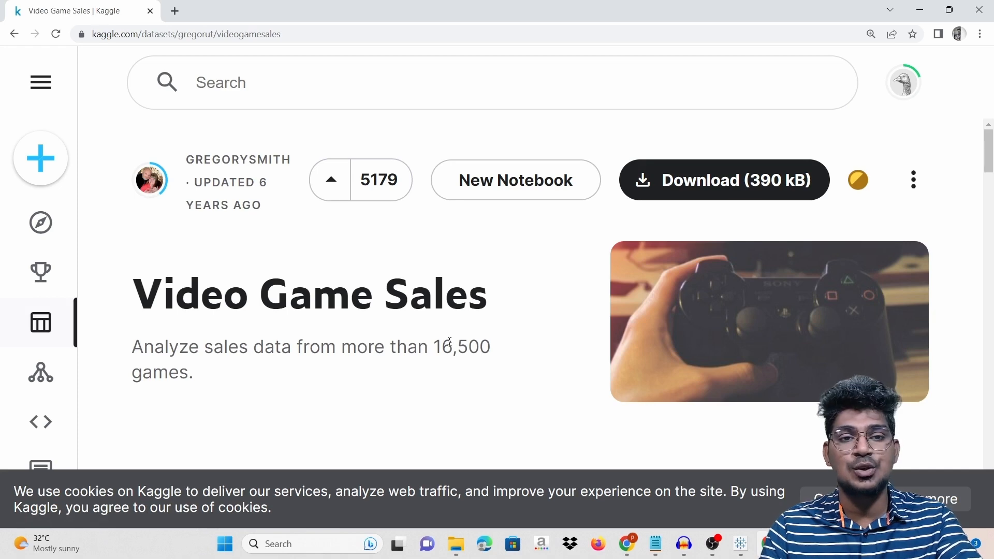
# Review the Video Game Sales column descriptions down to the vgsales.csv preview and download the dataset.
pyautogui.scroll(-10, 449, 341)
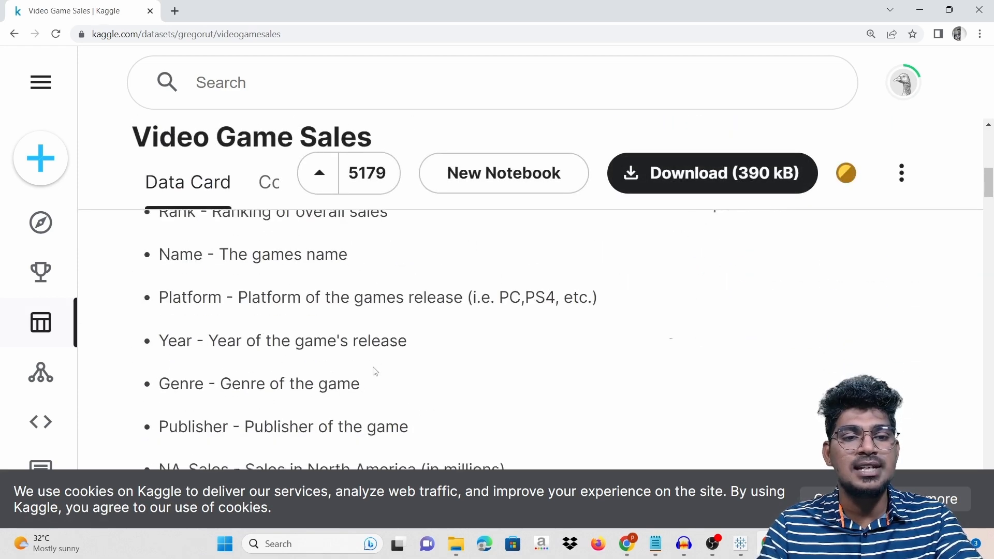
pyautogui.scroll(-7, 374, 371)
pyautogui.click(200, 275)
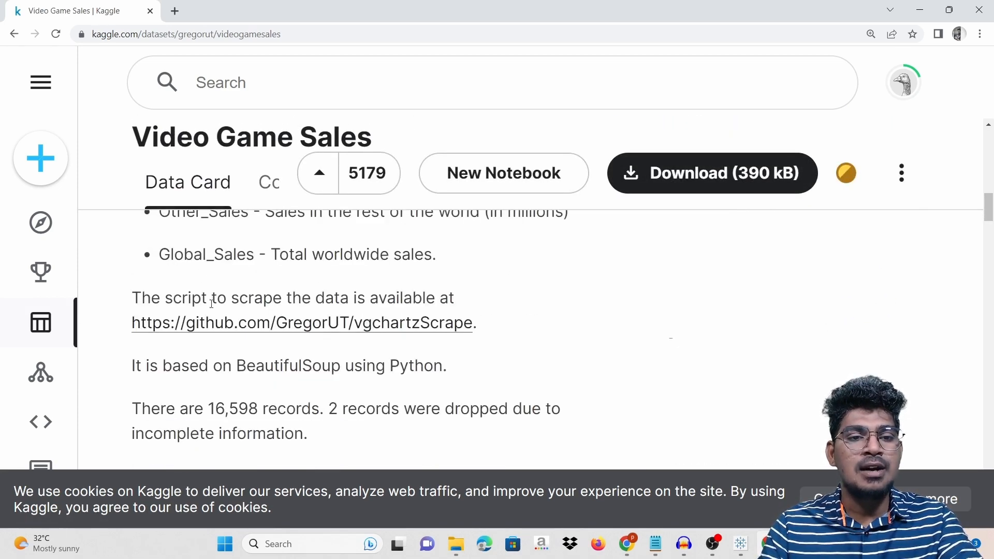
pyautogui.scroll(-6, 500, 368)
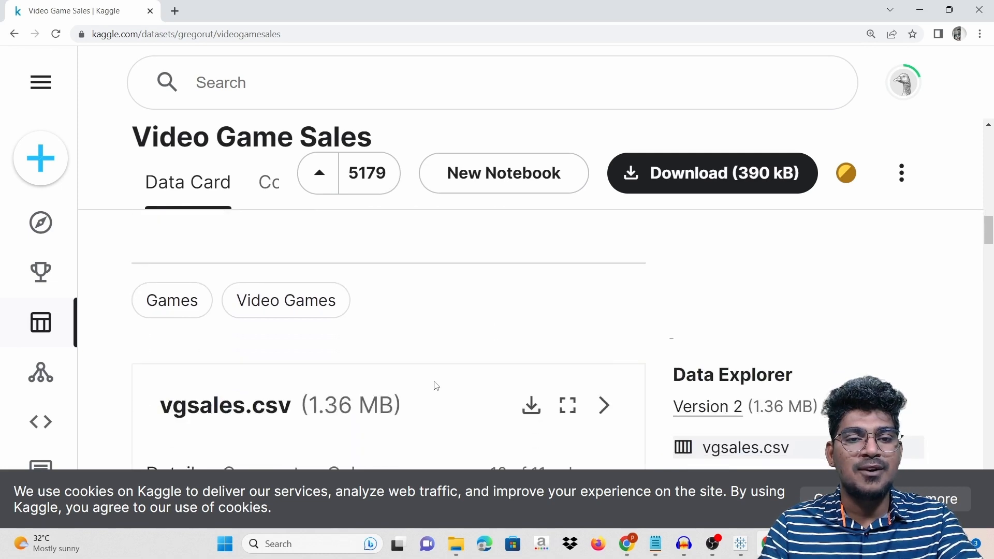
pyautogui.scroll(-3, 435, 386)
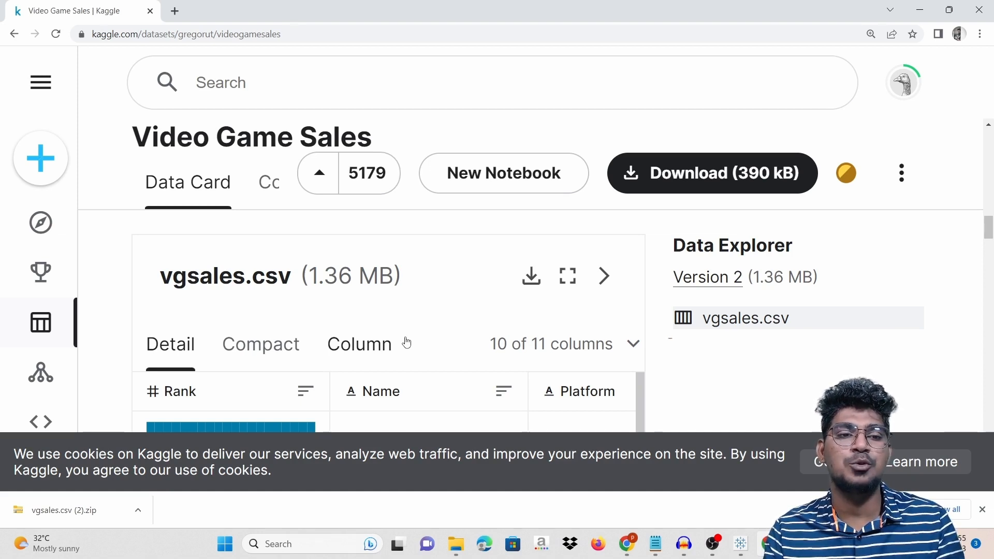
# Show the downloaded vgsales.csv (2) archive in its folder and copy the vgsales file from inside it.
pyautogui.click(137, 510)
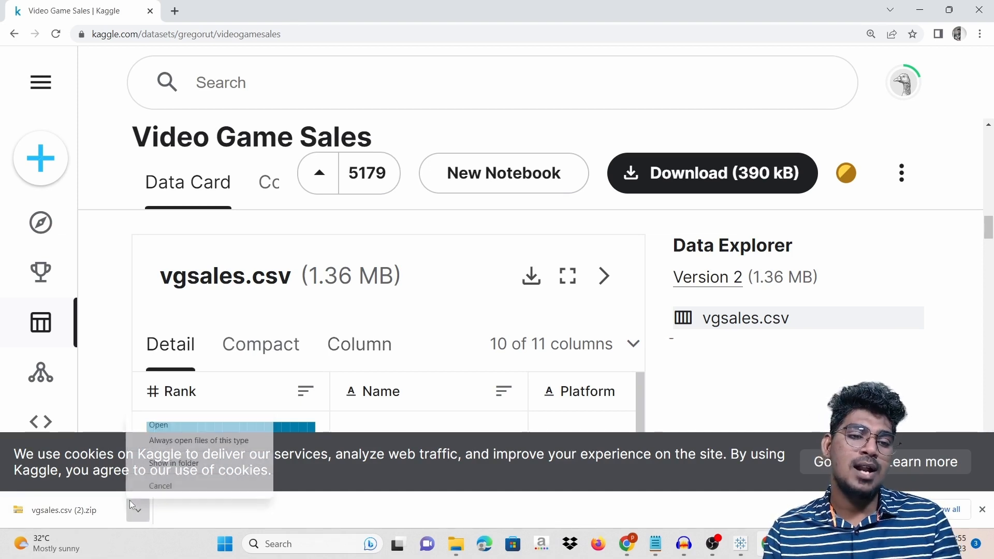
pyautogui.click(156, 463)
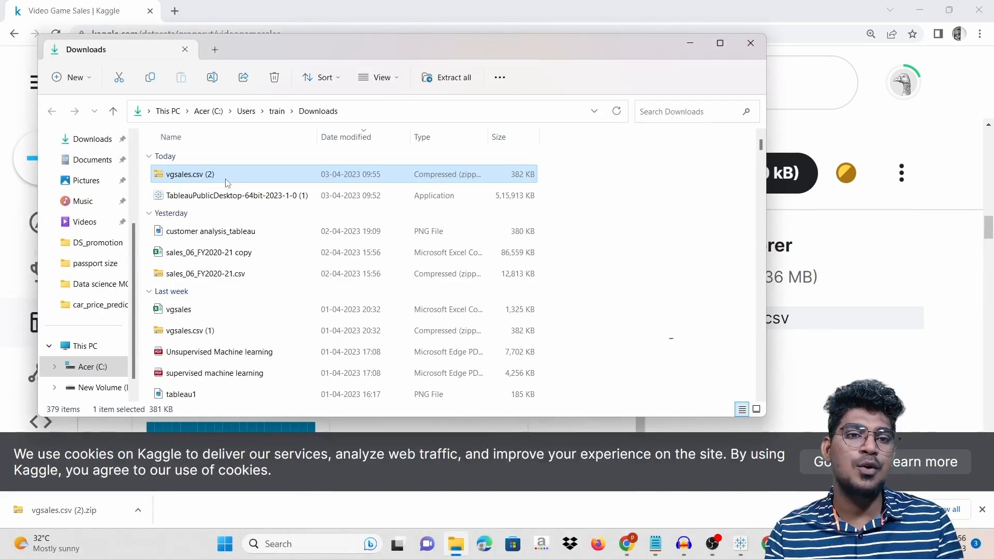
pyautogui.doubleClick(224, 174)
pyautogui.click(230, 157)
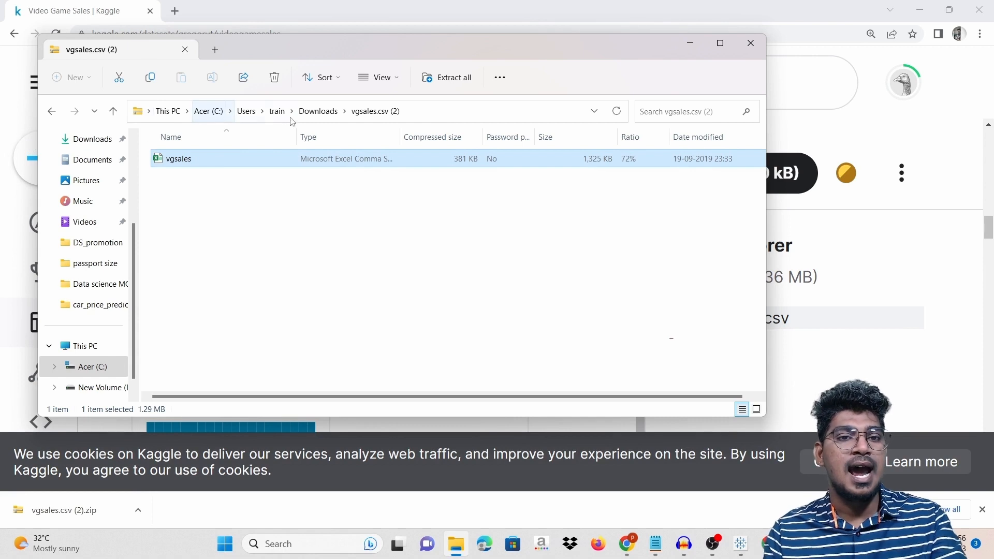
# Try to paste the vgsales file into the Downloads folder.
pyautogui.click(319, 112)
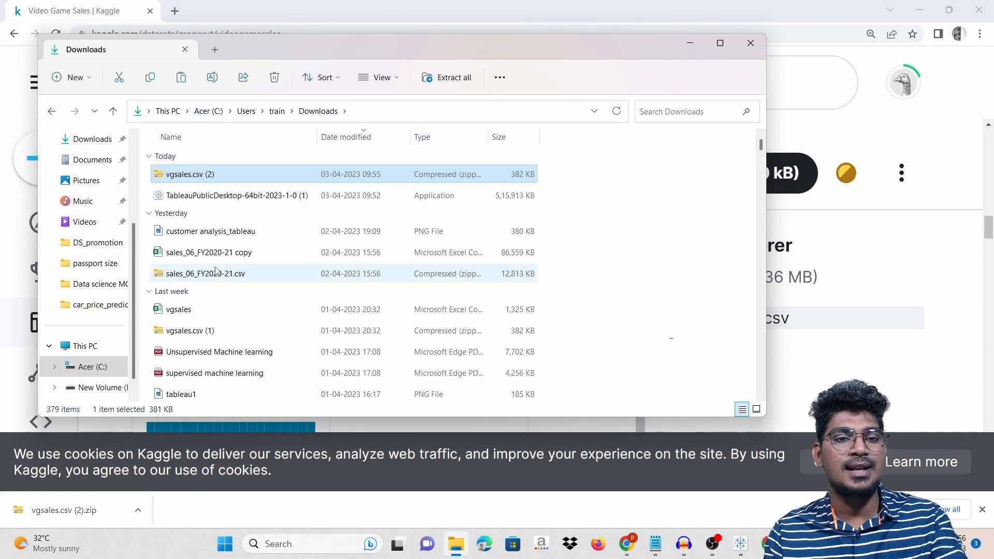
pyautogui.hotkey('ctrl', 'v')
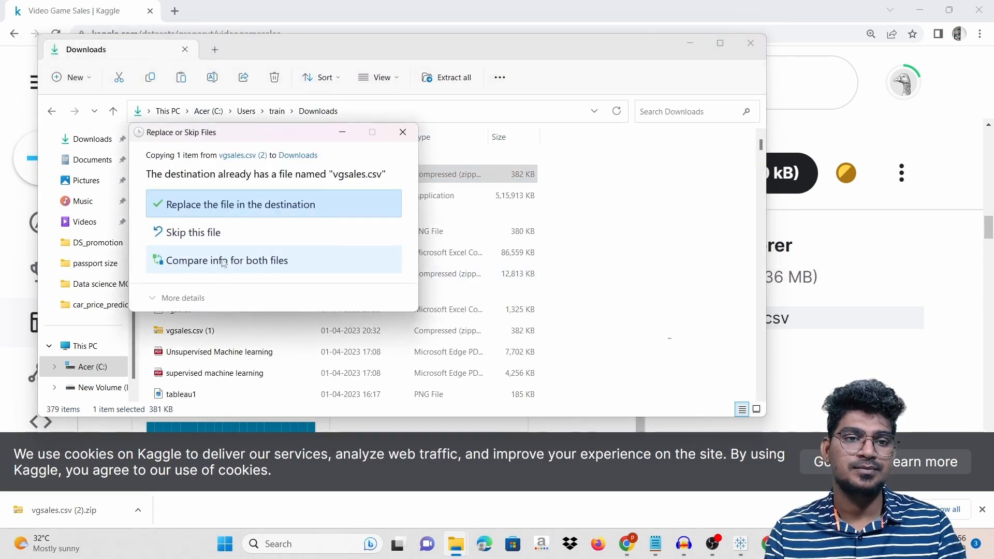
pyautogui.click(403, 132)
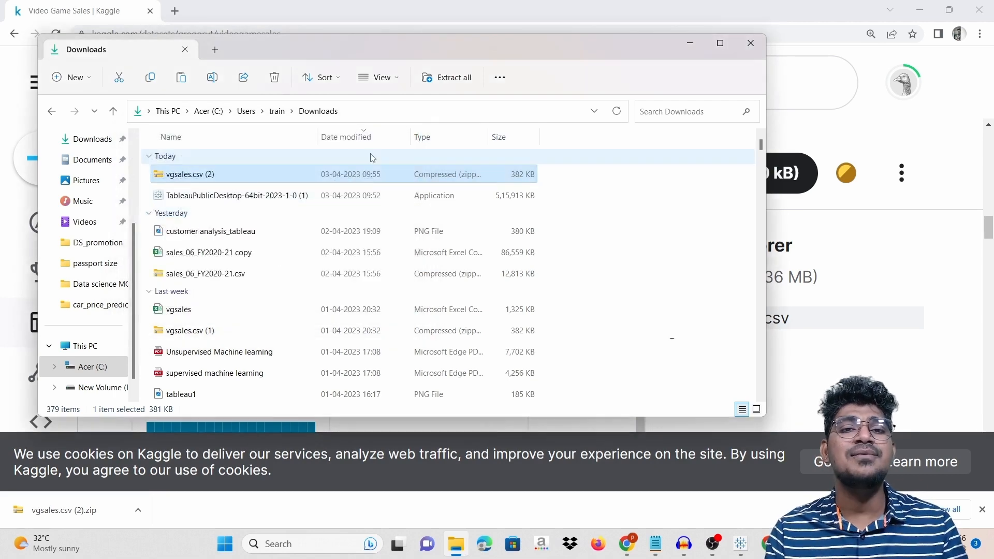
# Open vgsales_1 from the Downloads folder in Excel to examine its sales data, and minimize the open windows.
pyautogui.scroll(-5, 254, 267)
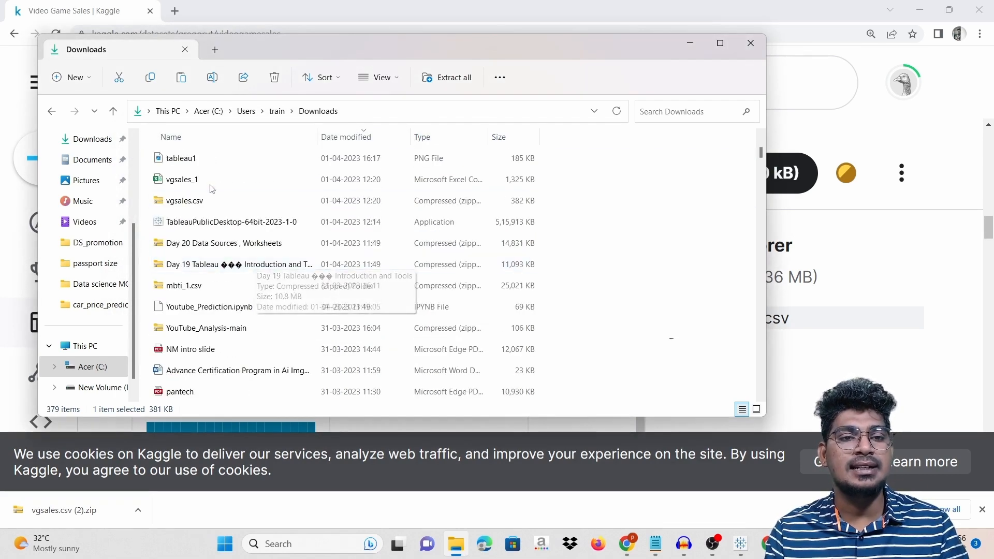
pyautogui.doubleClick(184, 186)
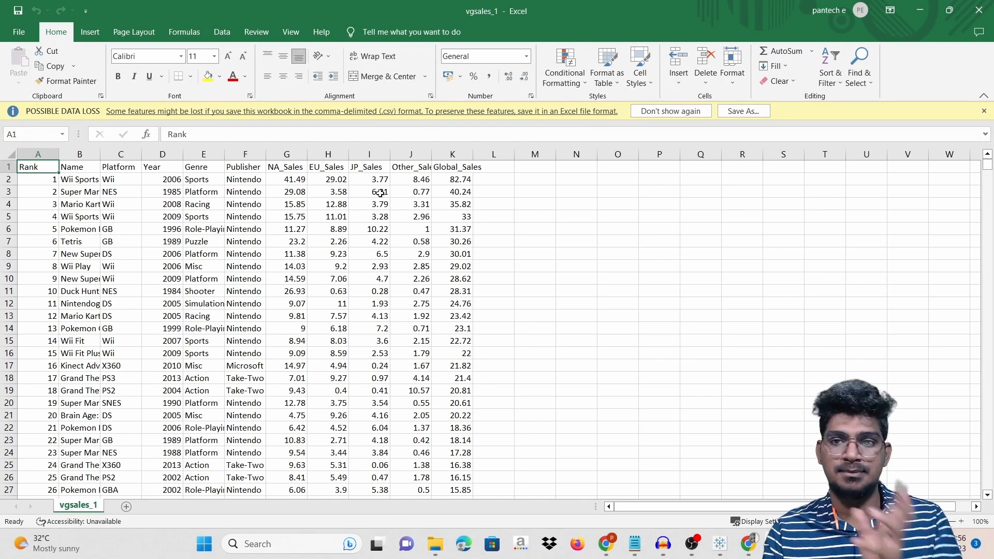
pyautogui.click(920, 10)
pyautogui.click(690, 44)
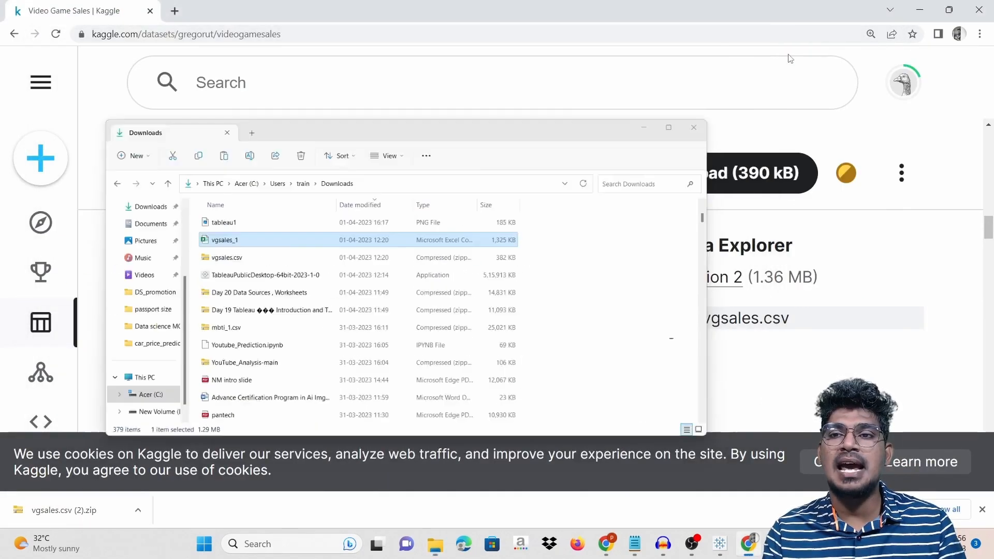
pyautogui.click(920, 10)
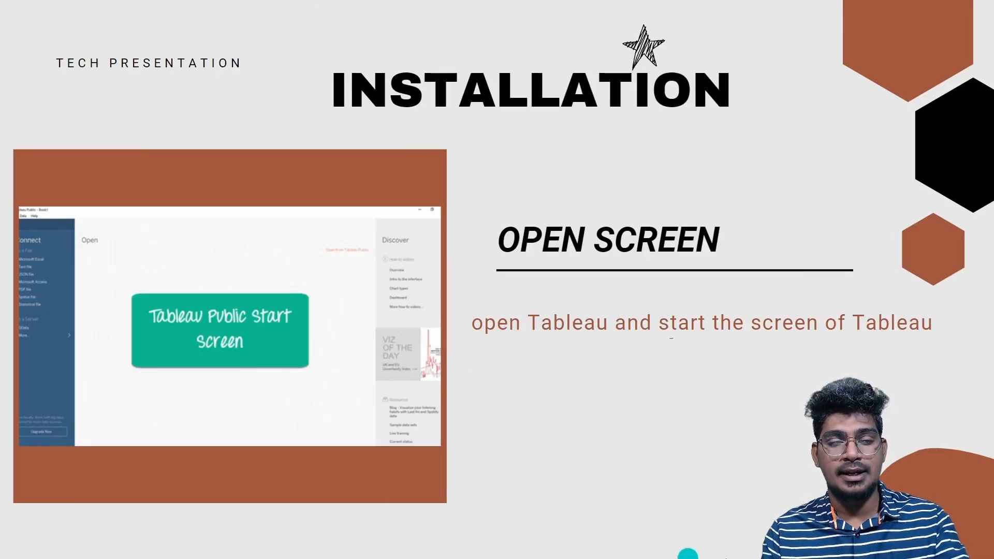
# Switch to Tableau Public and connect to the text file vgsales_1 from the Downloads folder.
pyautogui.press('super')
pyautogui.click(721, 545)
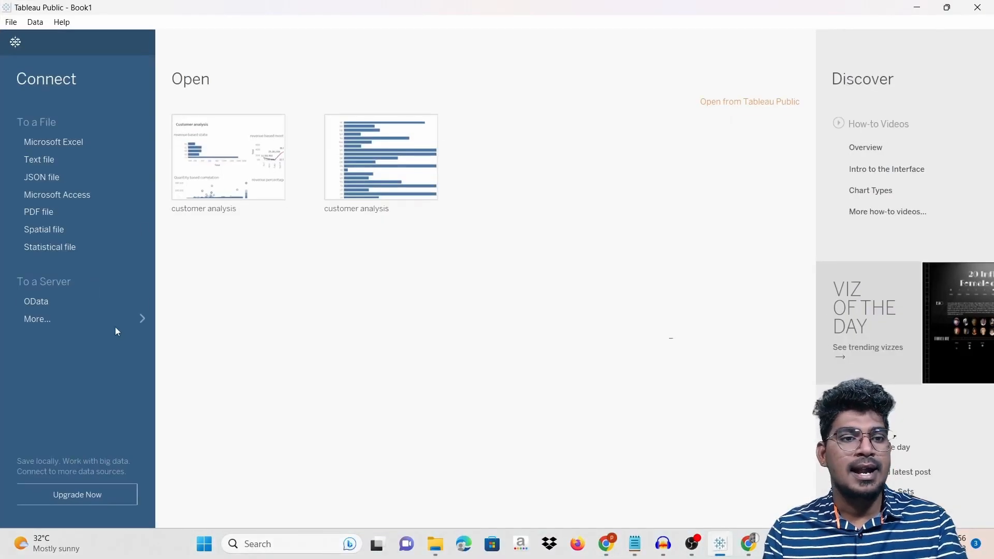
pyautogui.click(96, 162)
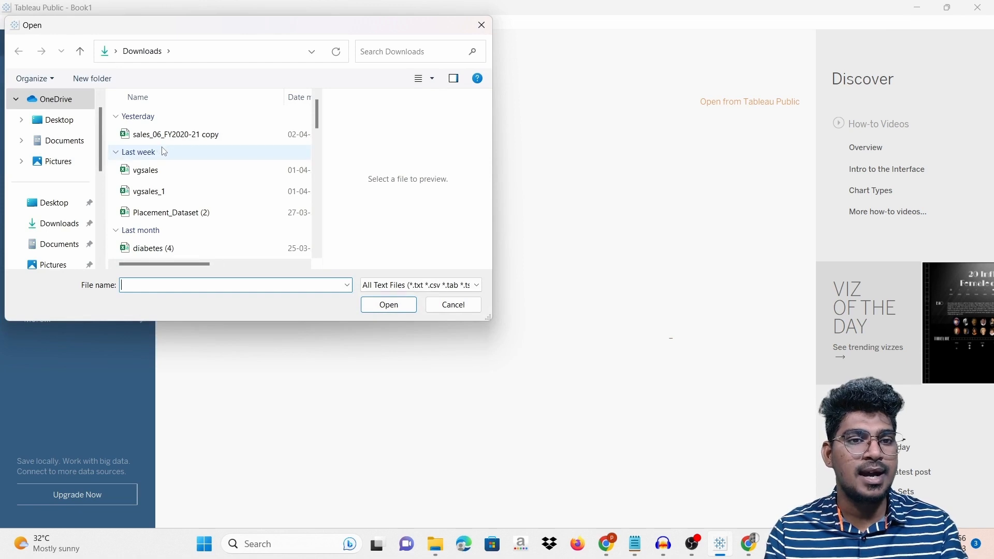
pyautogui.click(173, 174)
pyautogui.click(175, 193)
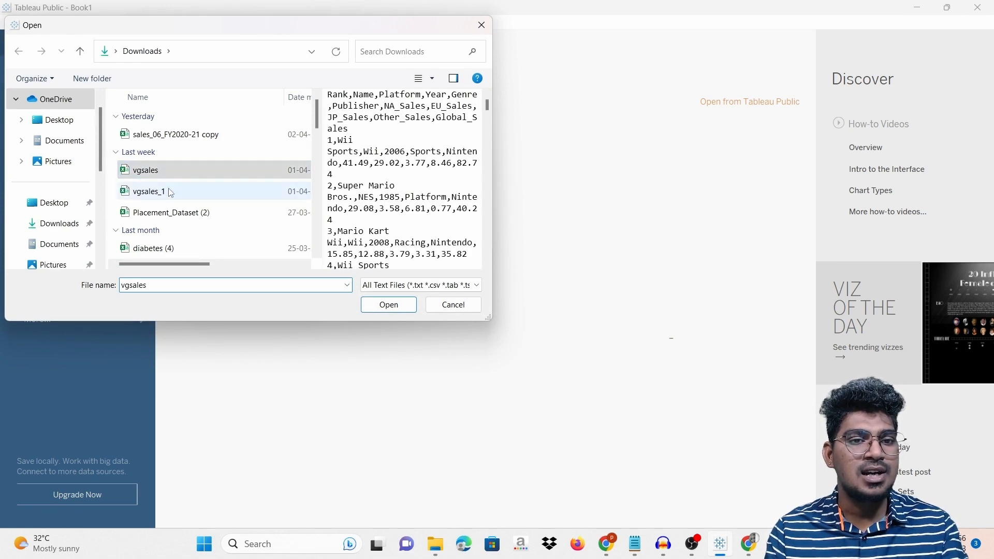
pyautogui.click(388, 305)
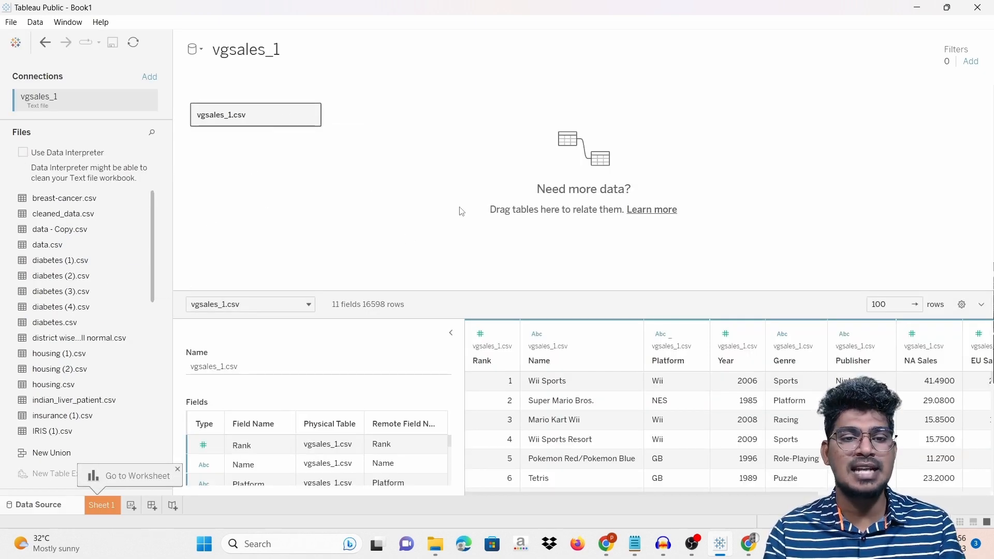
# Review the rows and sales columns in the vgsales_1.csv data preview and go to Sheet 1.
pyautogui.scroll(-2, 599, 402)
pyautogui.scroll(-3, 600, 400)
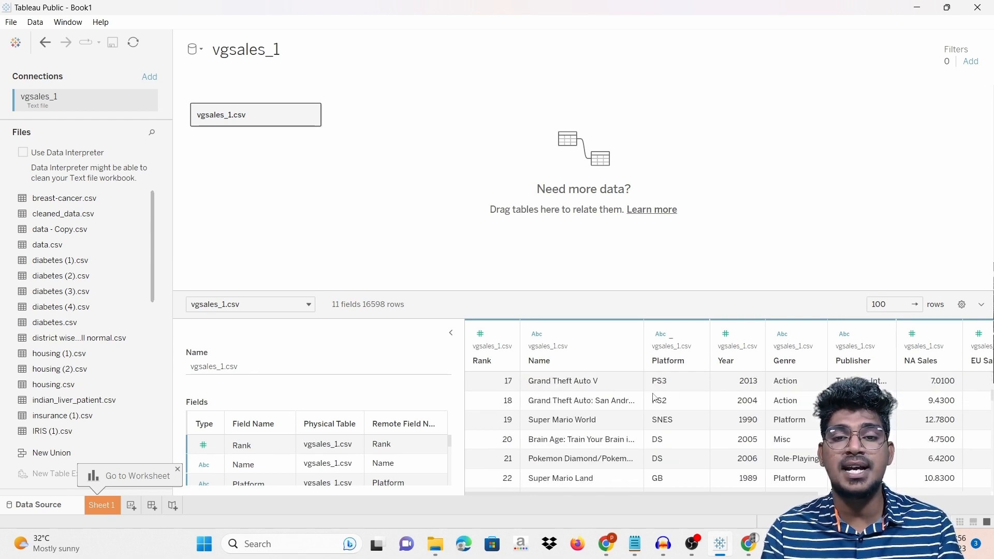
pyautogui.scroll(5, 621, 409)
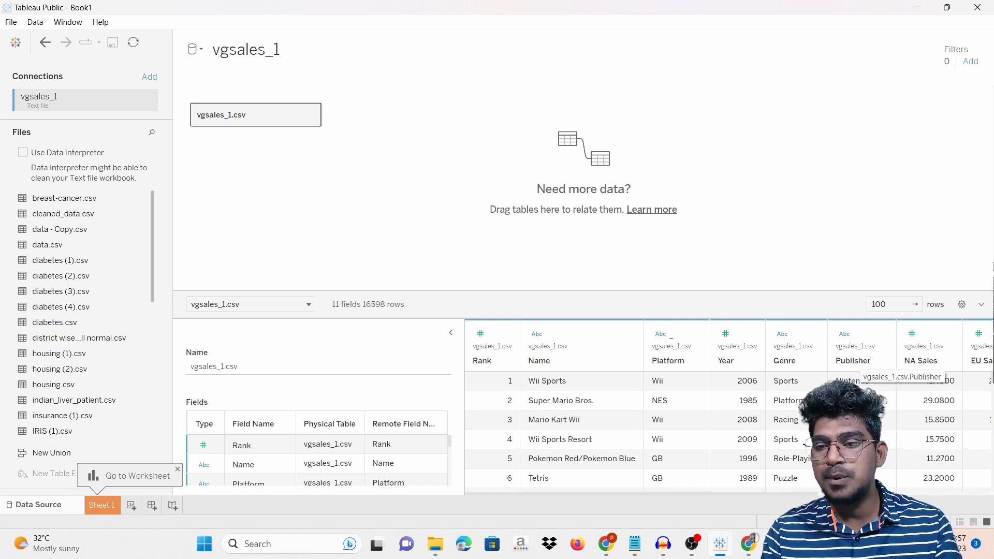
pyautogui.moveTo(819, 496); pyautogui.dragTo(986, 482)
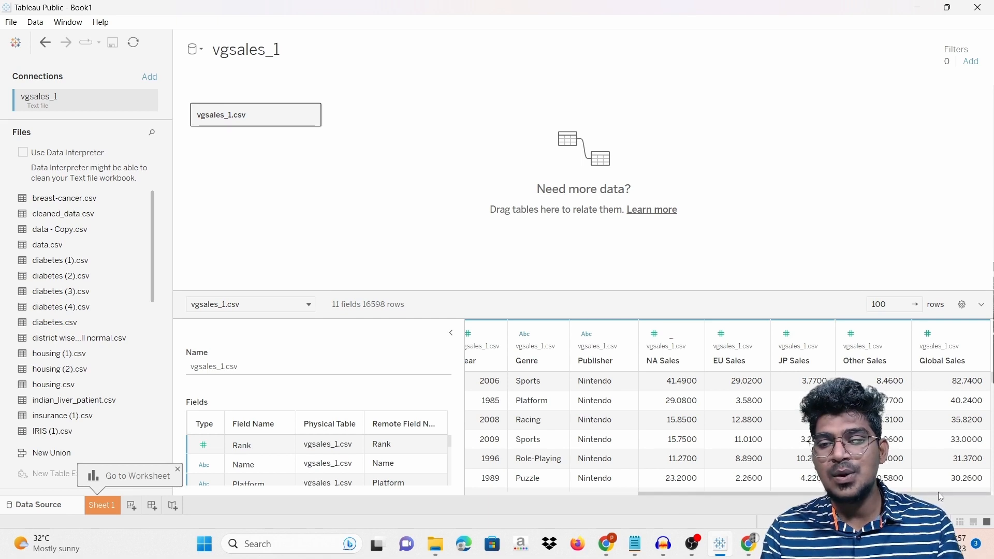
pyautogui.moveTo(938, 492); pyautogui.dragTo(570, 496)
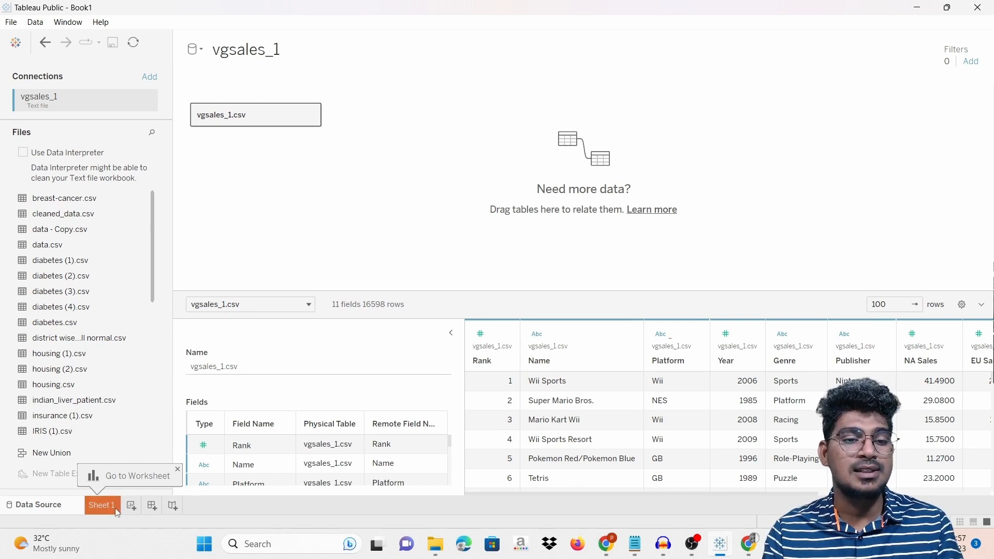
pyautogui.click(96, 505)
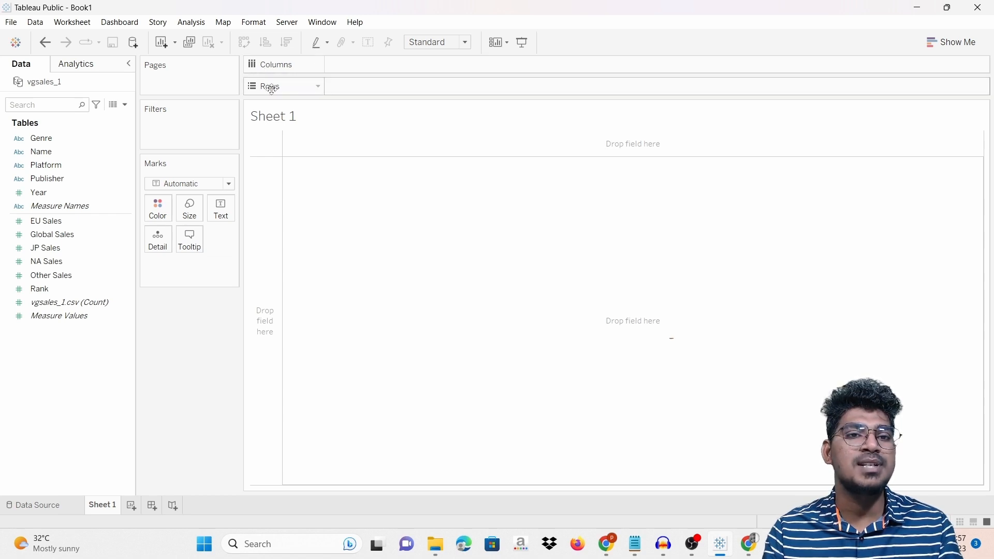
pyautogui.click(126, 236)
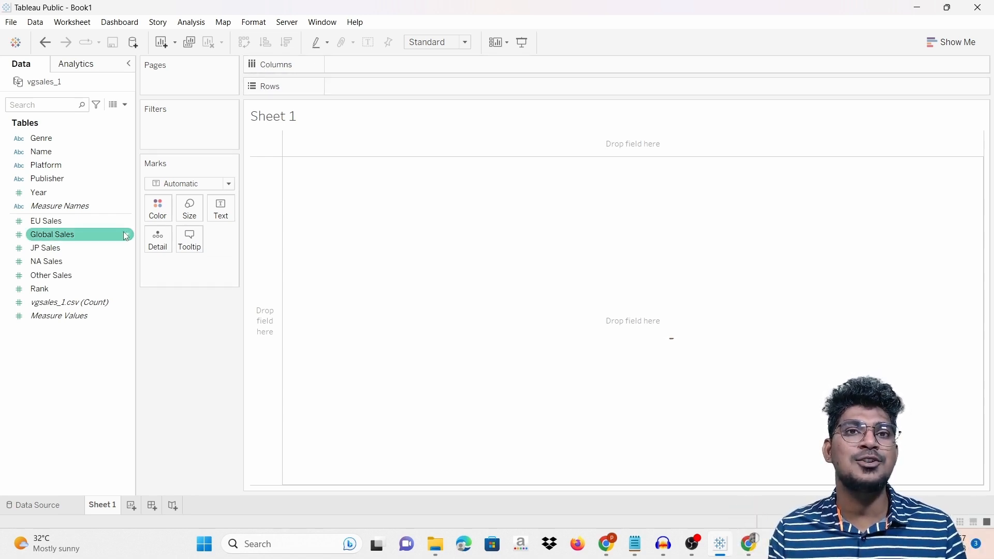
pyautogui.click(89, 222)
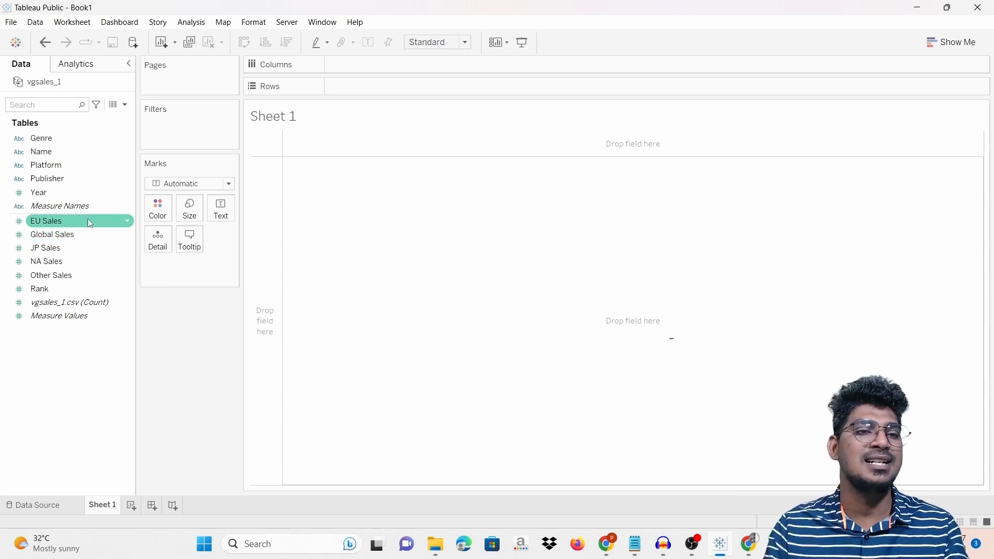
pyautogui.click(70, 166)
pyautogui.click(69, 182)
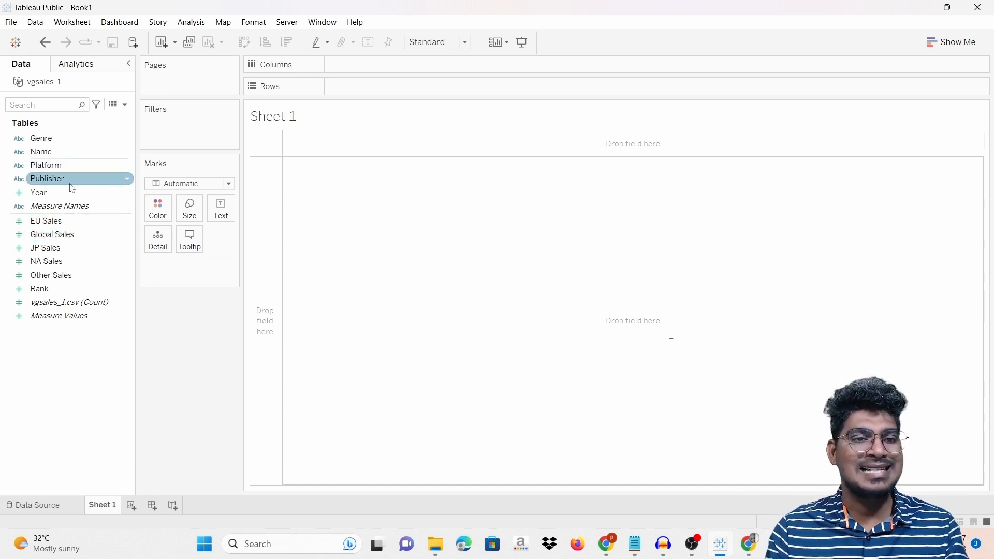
pyautogui.click(69, 157)
pyautogui.click(66, 264)
pyautogui.click(82, 250)
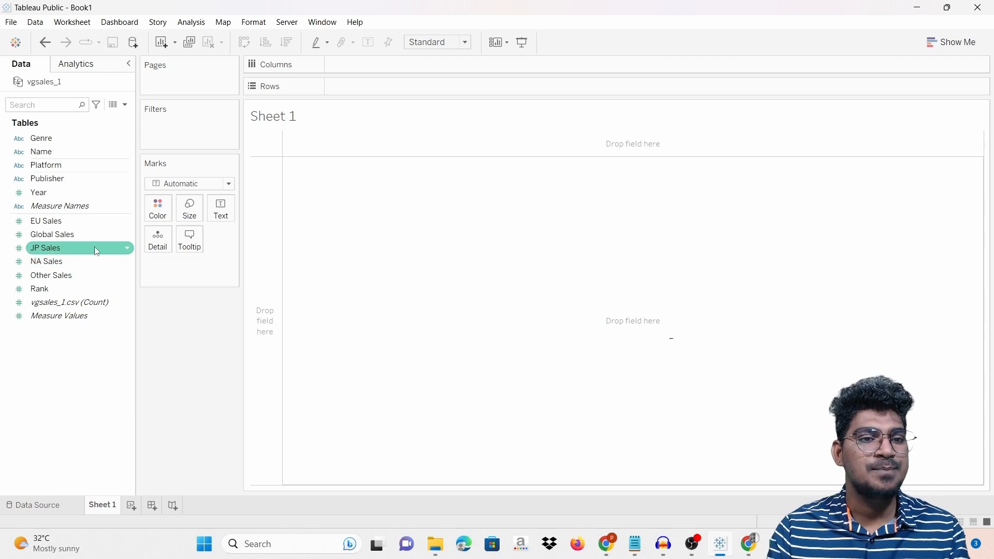
# Plot Global Sales against Year on Sheet 1, with Global Sales as rows and Year as columns.
pyautogui.moveTo(123, 236)
pyautogui.mouseDown()
pyautogui.moveTo(109, 232)
pyautogui.moveTo(311, 143)
pyautogui.moveTo(362, 96)
pyautogui.moveTo(280, 247)
pyautogui.mouseUp()
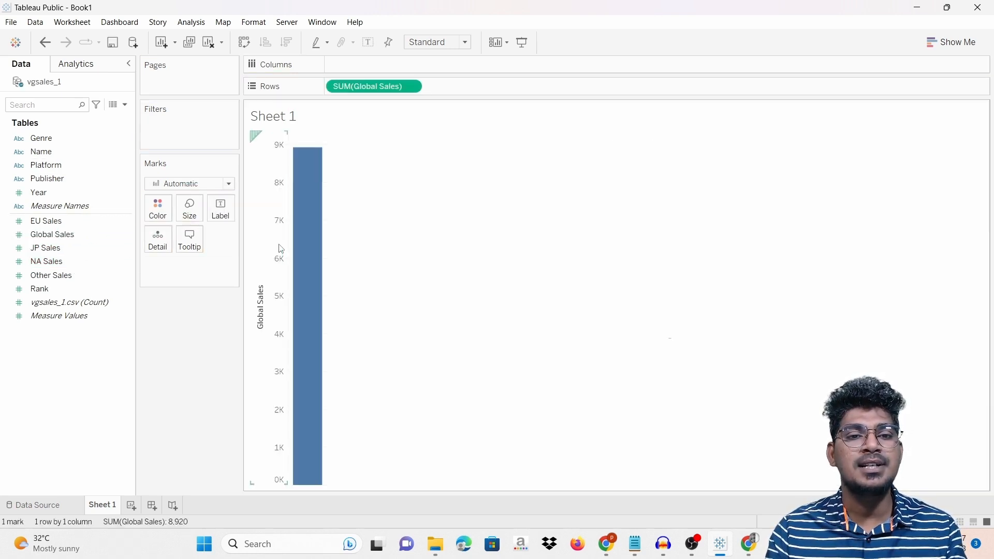
pyautogui.moveTo(316, 223)
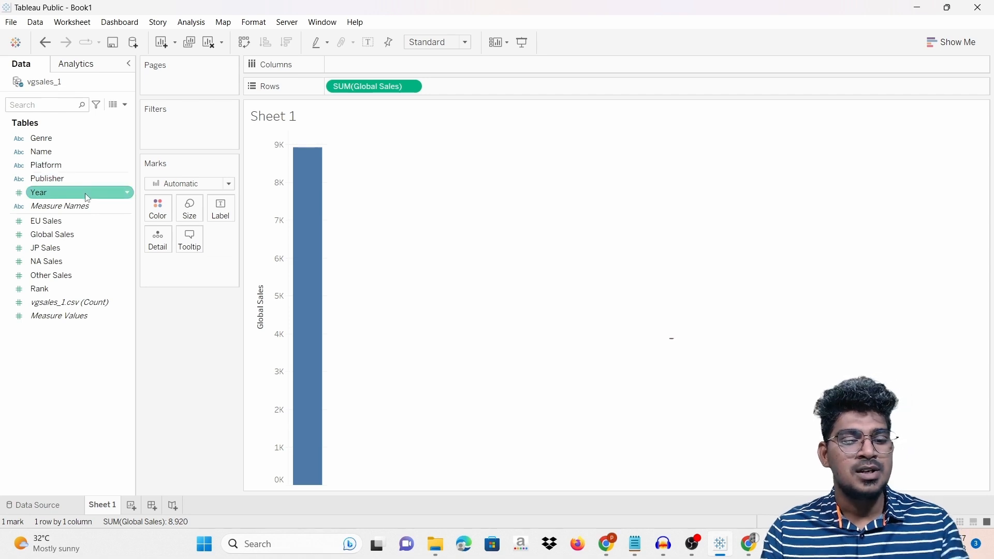
pyautogui.moveTo(88, 198); pyautogui.dragTo(386, 67)
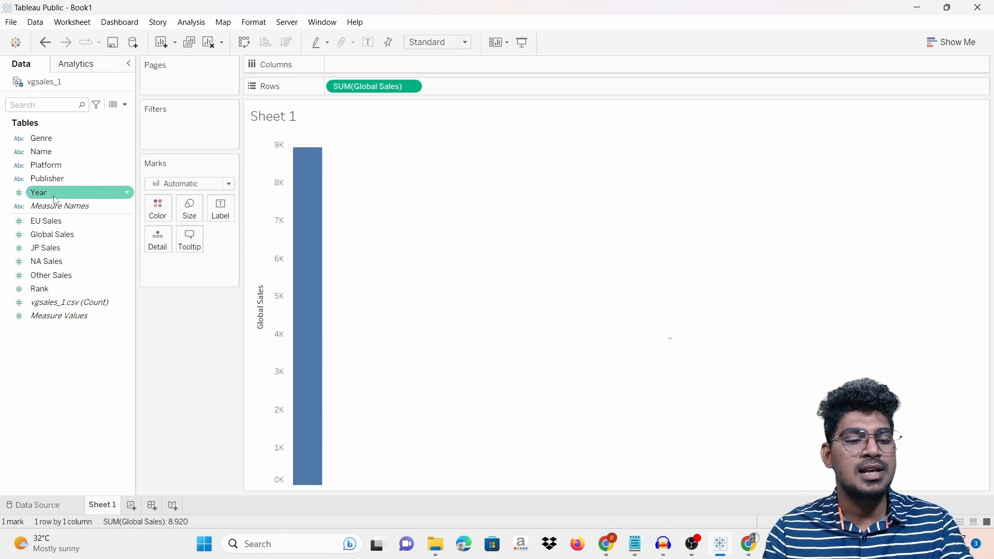
pyautogui.moveTo(56, 200); pyautogui.dragTo(376, 71)
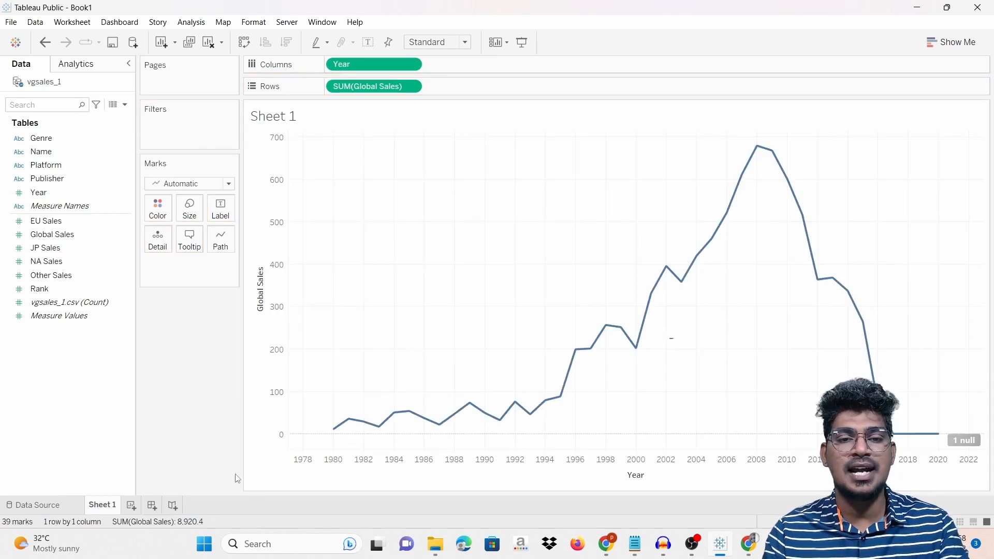
pyautogui.moveTo(345, 428)
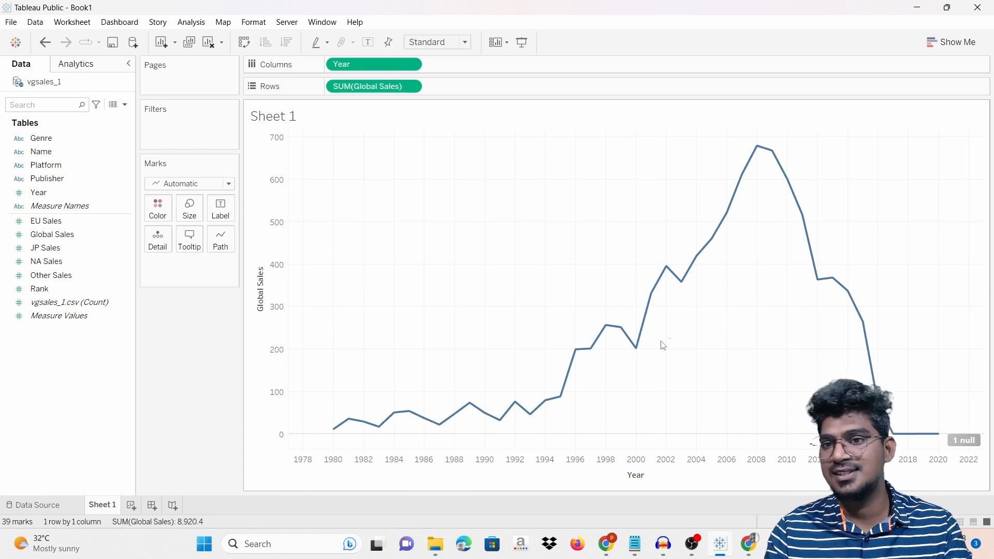
# Try the sales view as an area chart, a treemap and packed bubbles, returning to the continuous line chart.
pyautogui.click(945, 43)
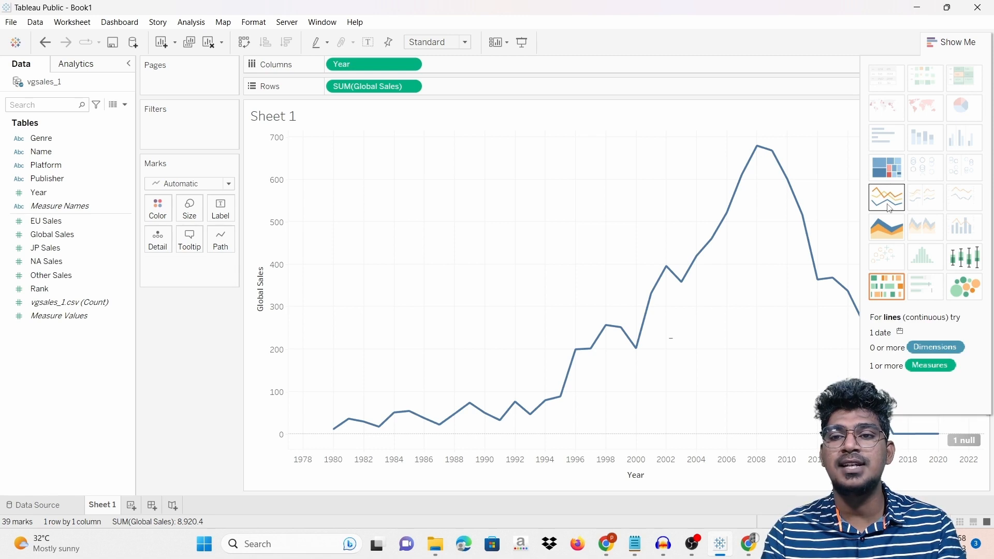
pyautogui.click(886, 227)
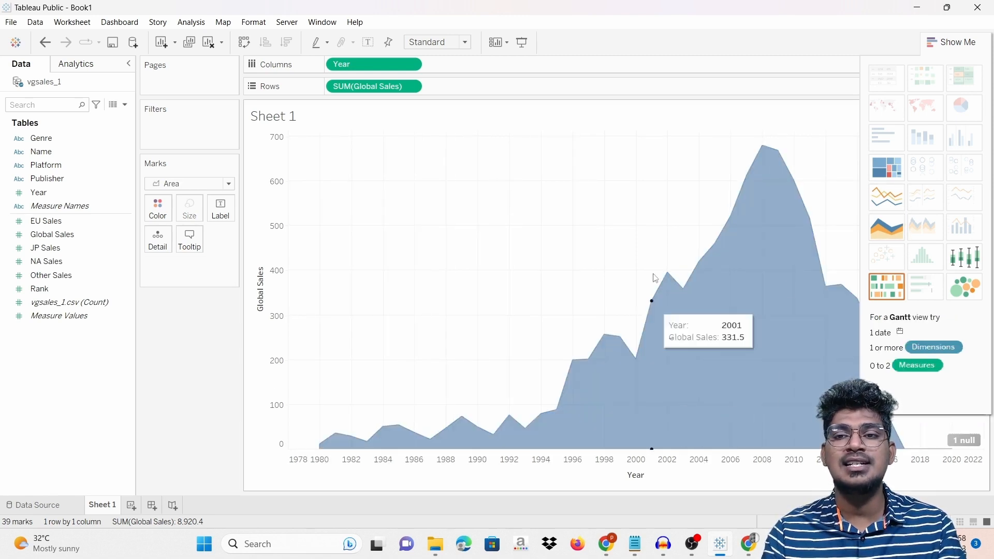
pyautogui.click(888, 176)
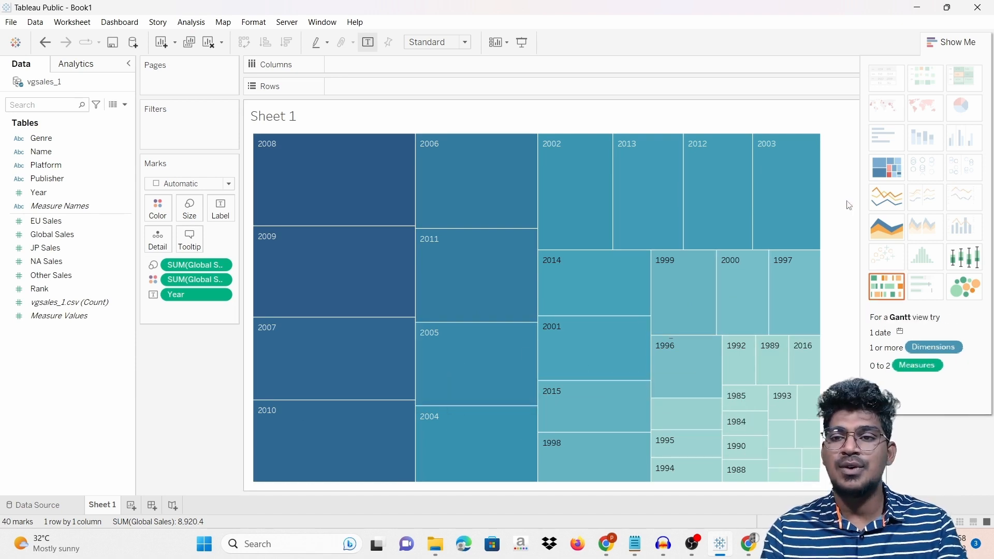
pyautogui.click(887, 196)
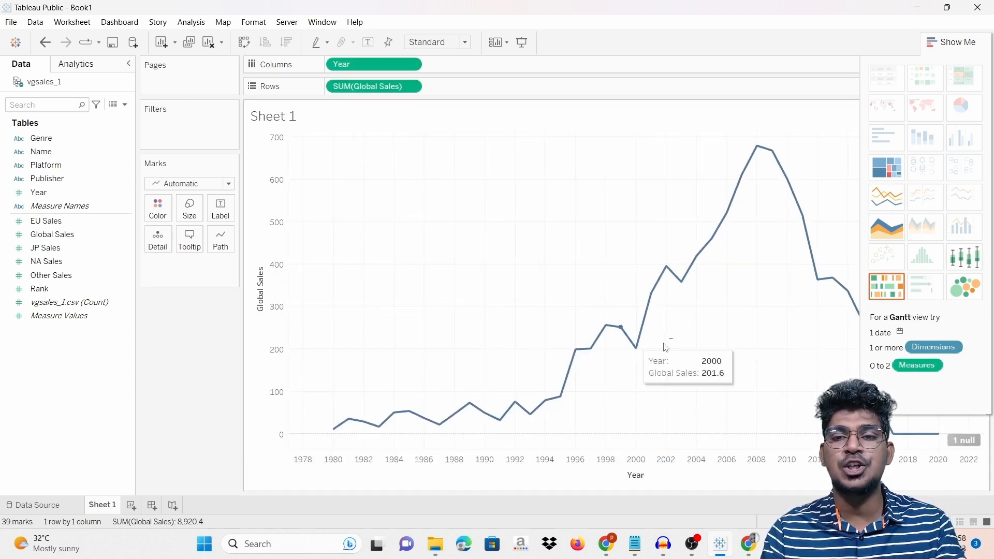
pyautogui.click(964, 286)
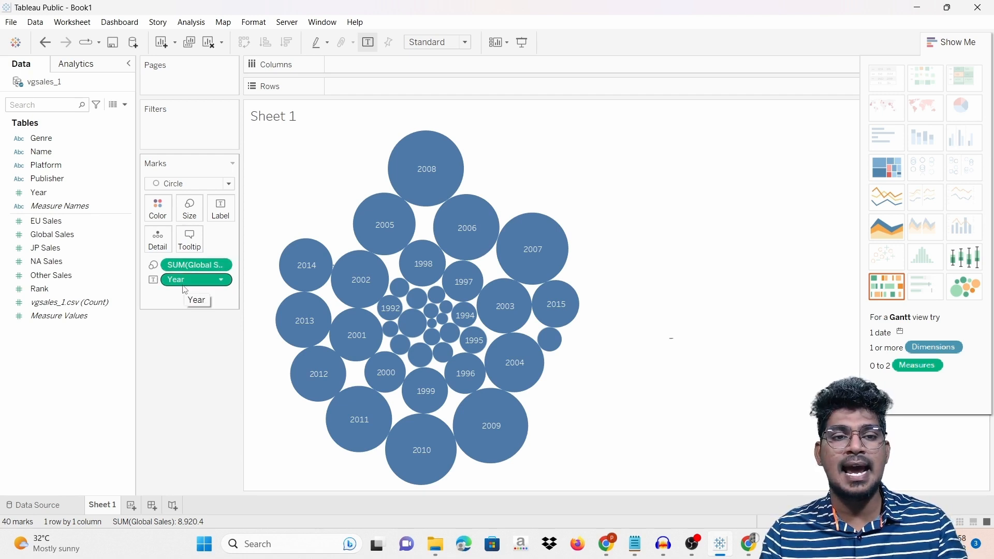
pyautogui.click(886, 197)
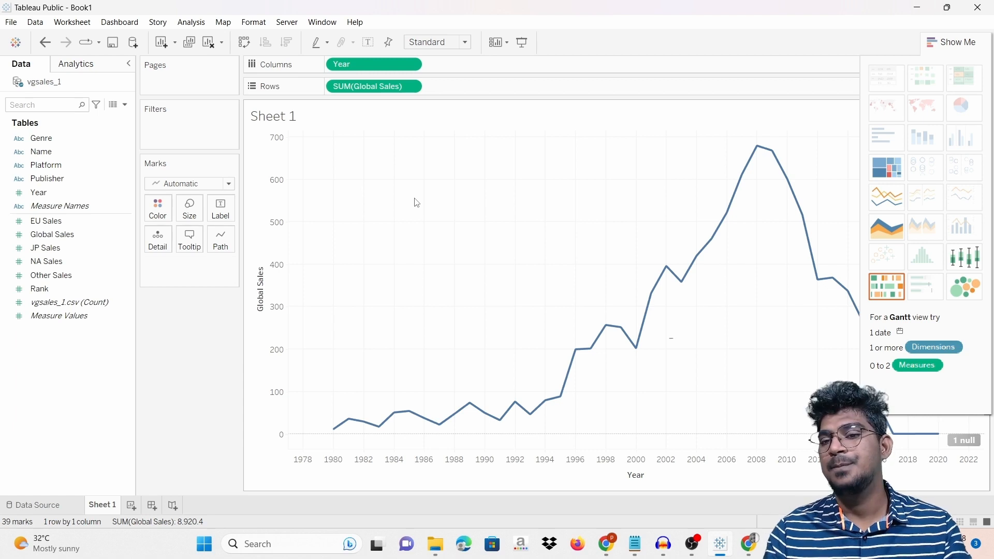
pyautogui.click(948, 43)
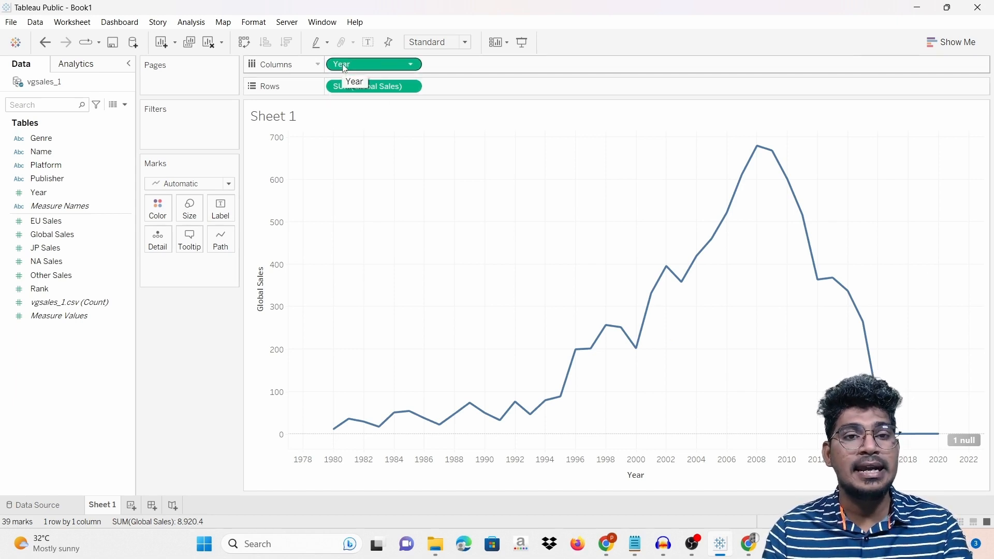
# Copy SUM(Global Sales) from Rows to the marks and use it as the label of the line's points.
pyautogui.press('super')
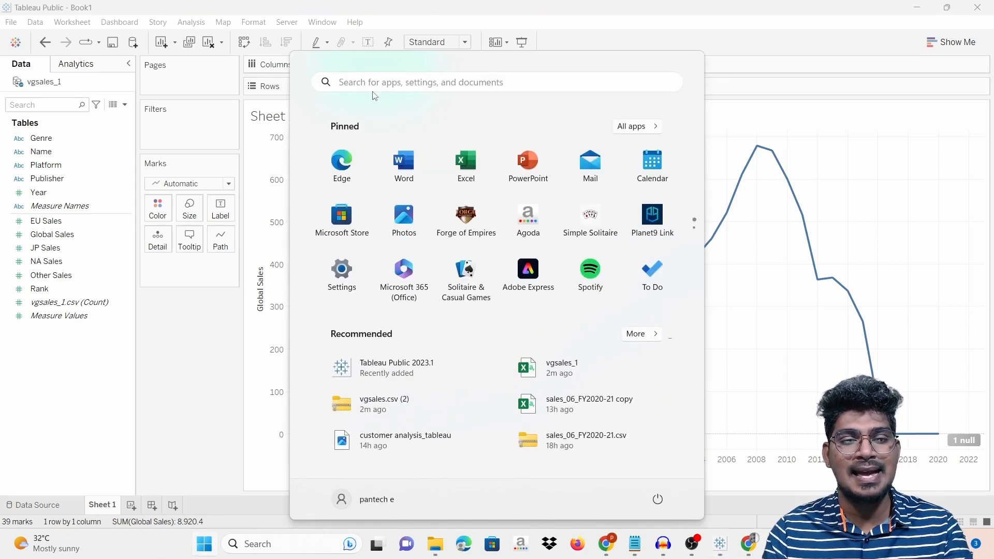
pyautogui.click(151, 321)
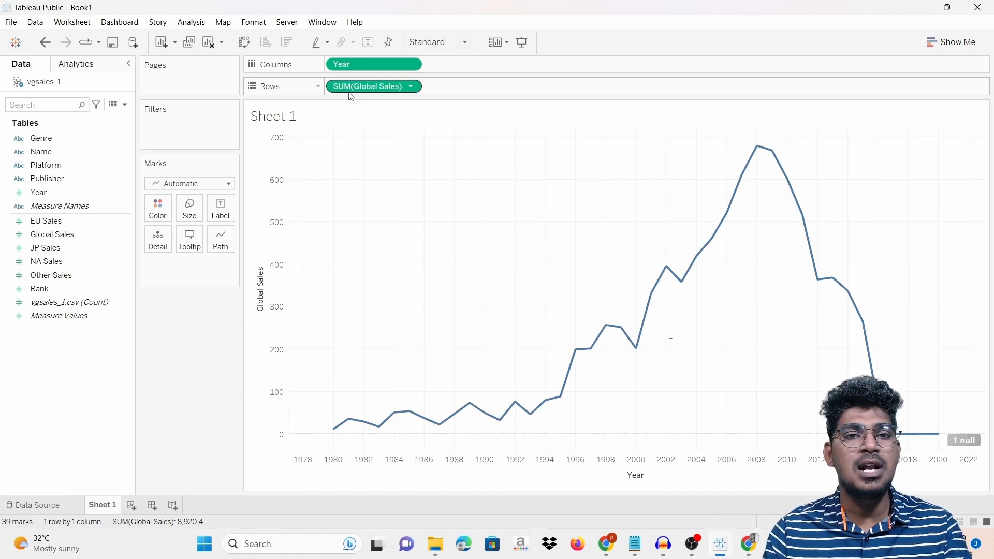
pyautogui.moveTo(352, 88); pyautogui.dragTo(170, 263)
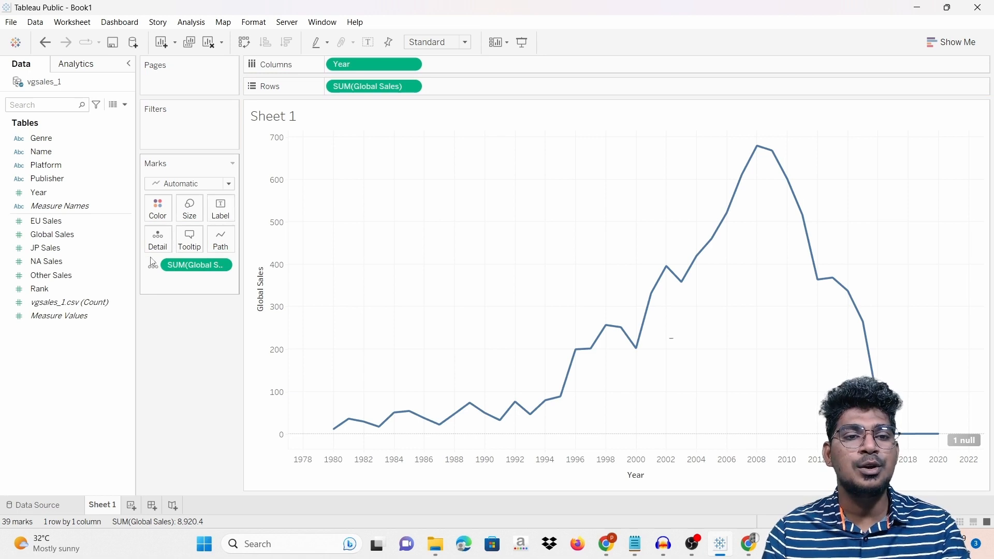
pyautogui.click(154, 266)
pyautogui.click(191, 296)
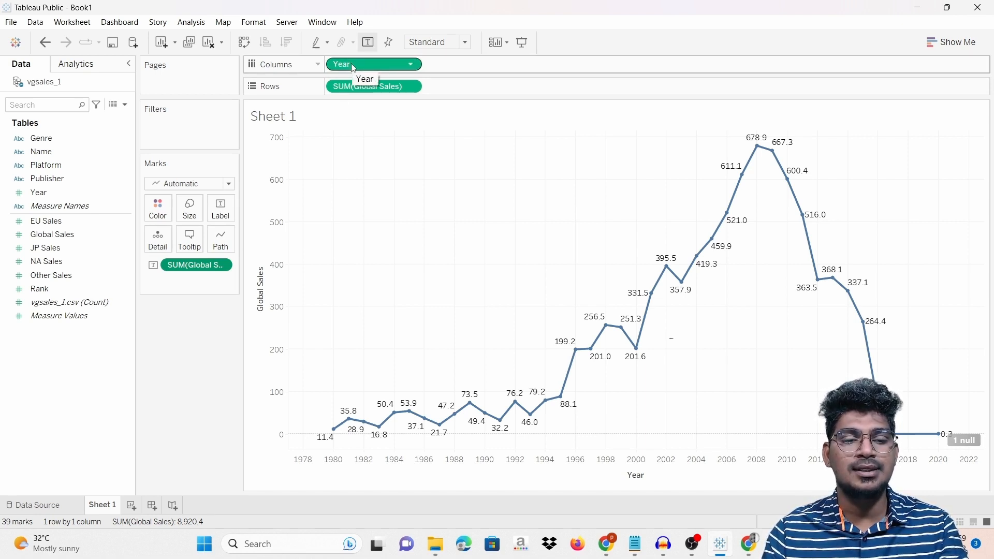
# Copy Year from Columns to the marks and use it to colour the line.
pyautogui.moveTo(354, 67); pyautogui.dragTo(180, 280)
pyautogui.click(153, 280)
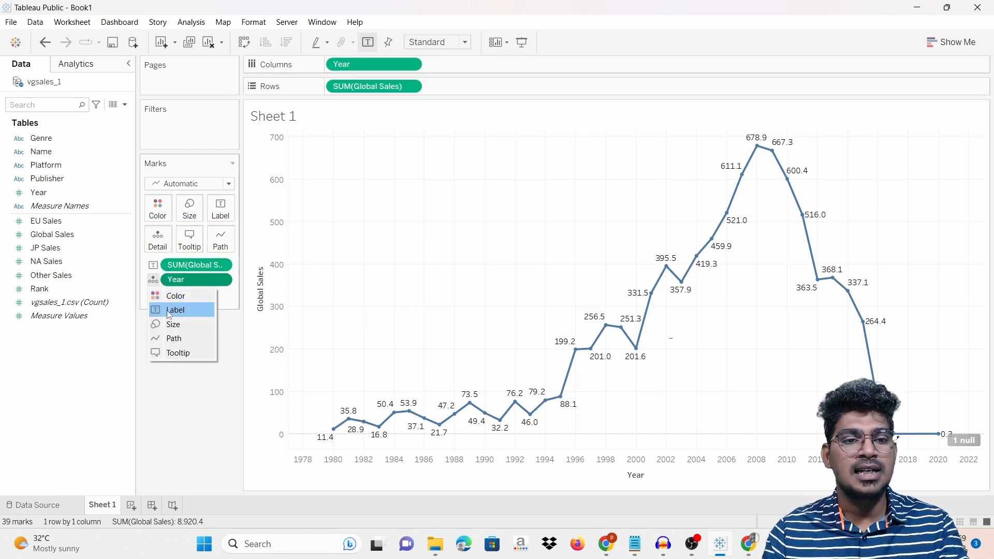
pyautogui.click(177, 295)
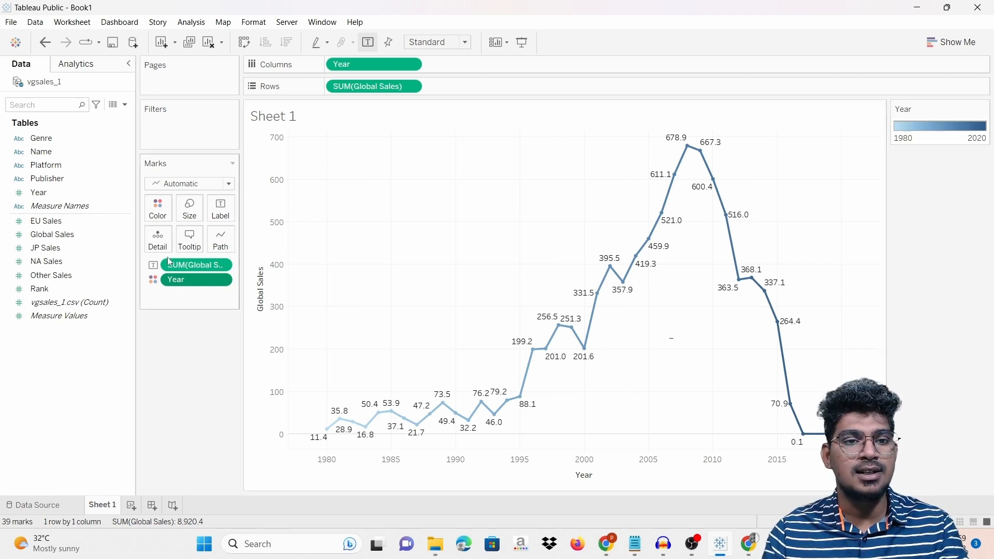
# Change the colour palette for Year to Red.
pyautogui.click(158, 209)
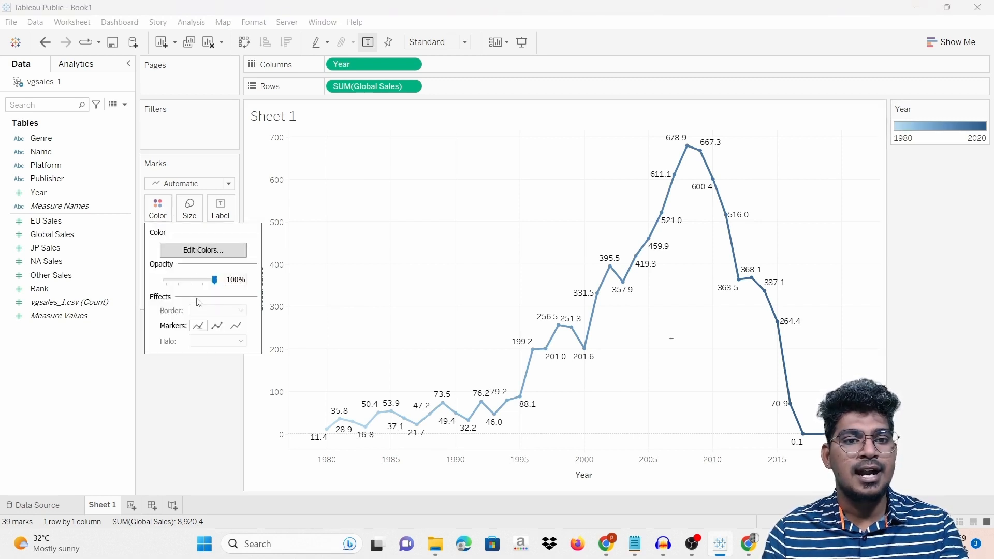
pyautogui.click(197, 252)
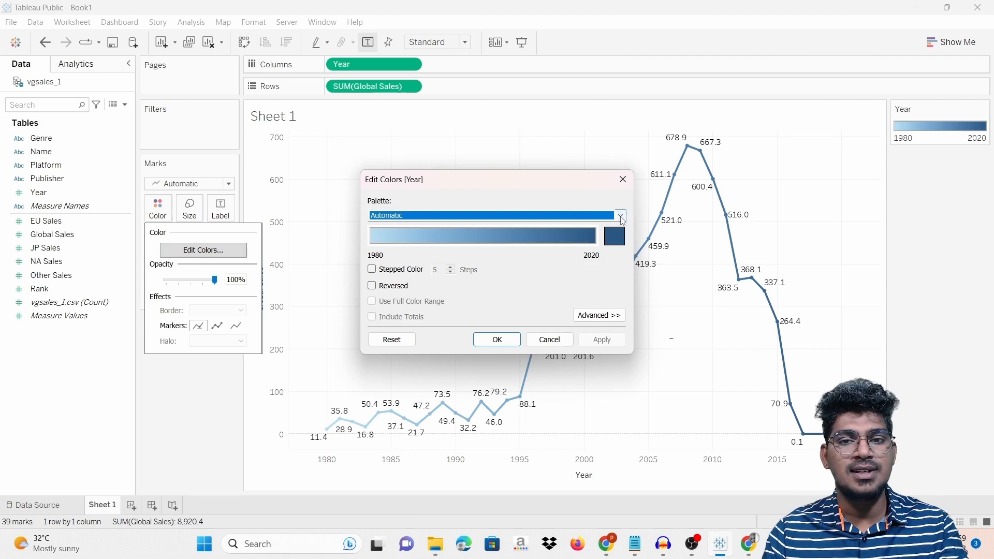
pyautogui.click(621, 216)
pyautogui.click(438, 269)
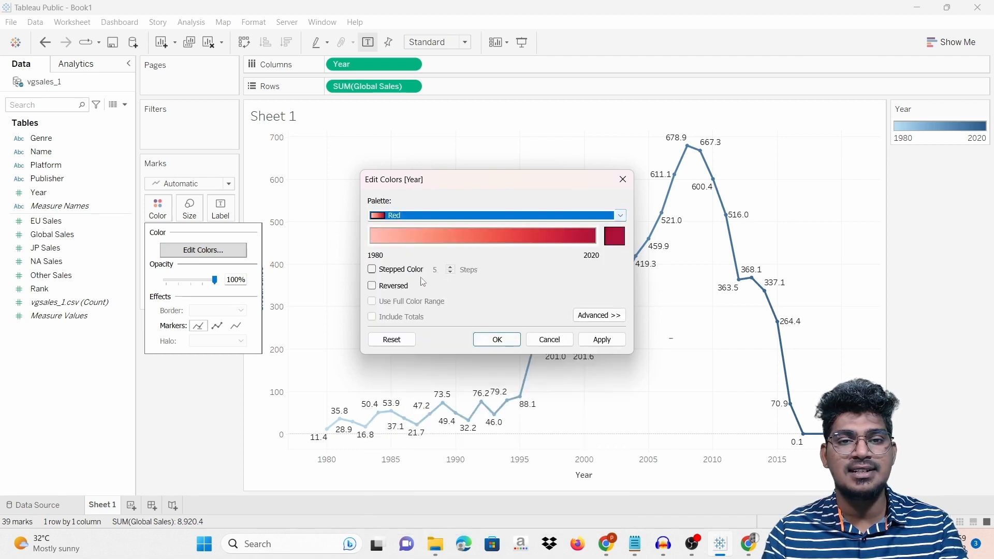
pyautogui.click(497, 340)
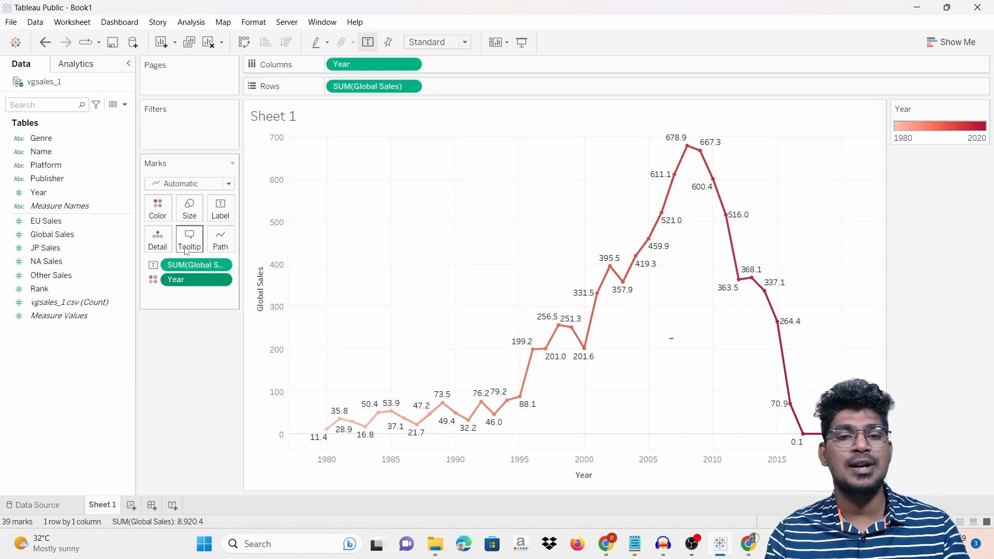
# Add Genre to Columns and convert the view to a continuous line chart with one coloured line per genre.
pyautogui.moveTo(40, 138); pyautogui.dragTo(466, 72)
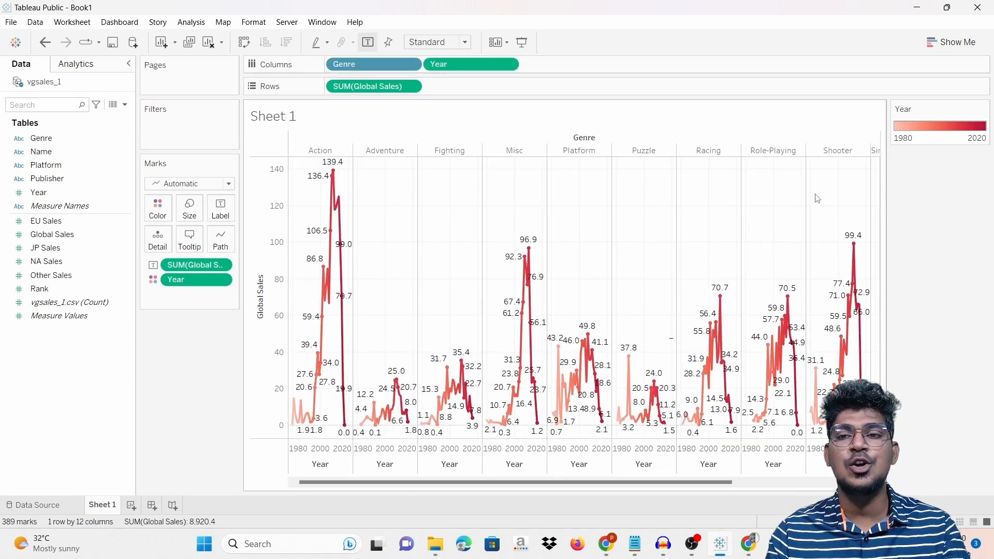
pyautogui.click(952, 42)
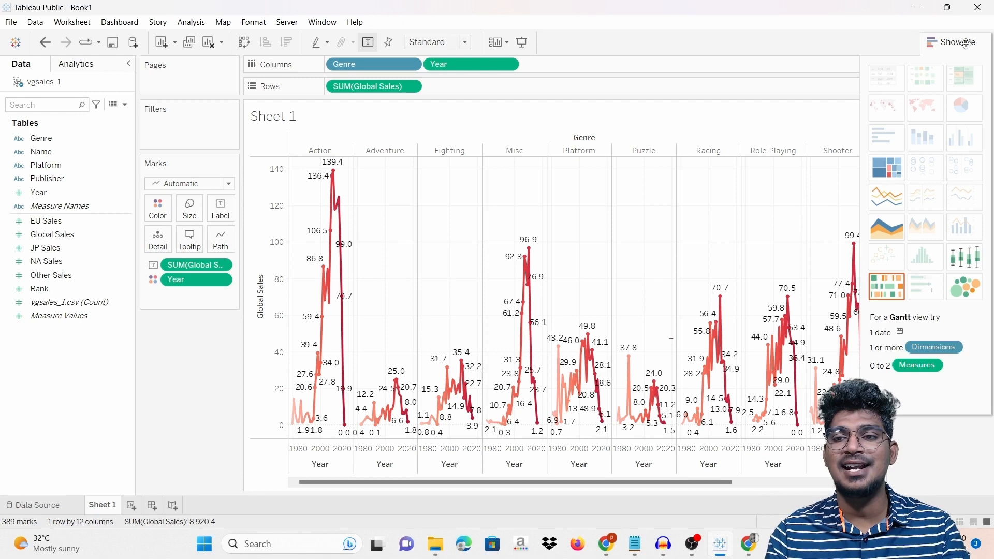
pyautogui.click(895, 198)
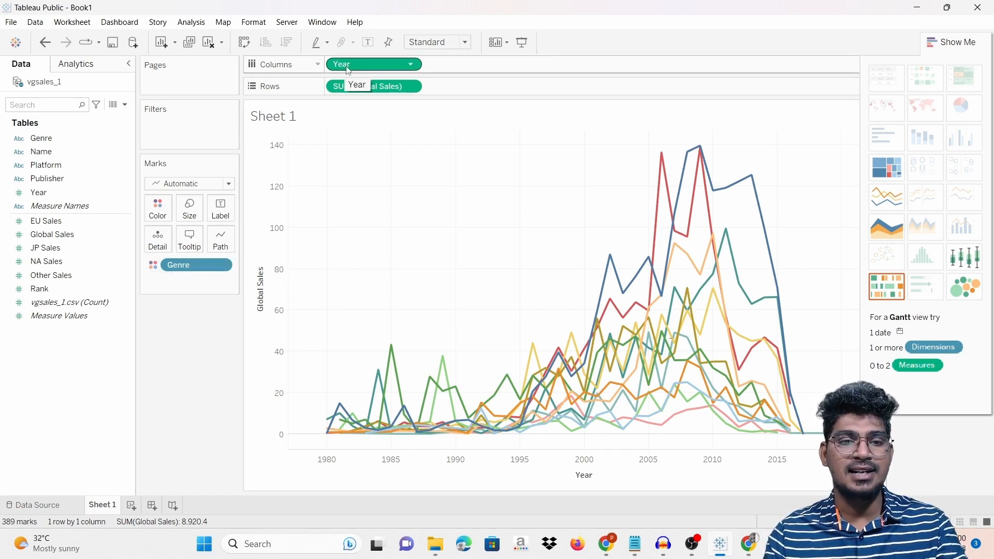
# Copy Year from Columns to the marks and use it as the label of the genre lines' points.
pyautogui.moveTo(347, 67); pyautogui.dragTo(182, 276)
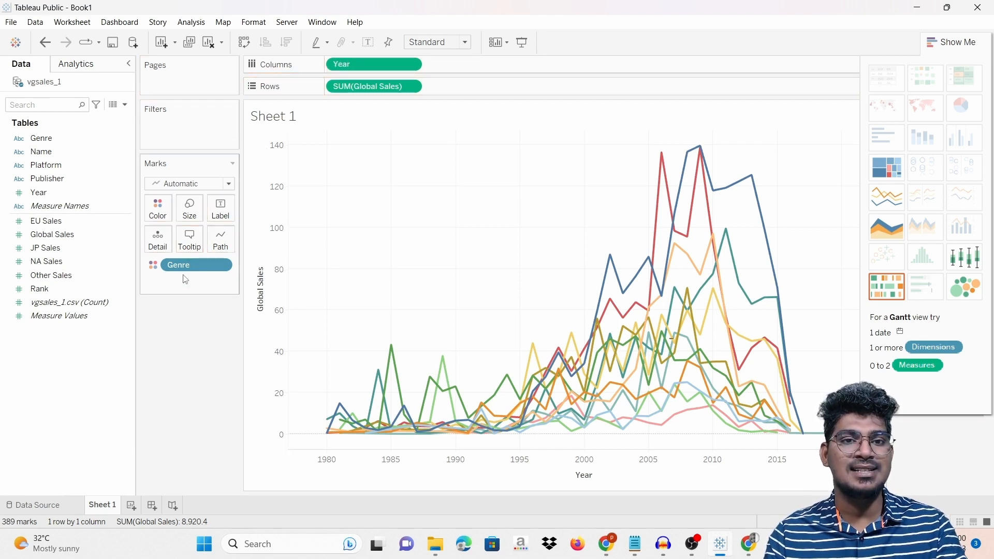
pyautogui.moveTo(346, 66); pyautogui.dragTo(172, 282)
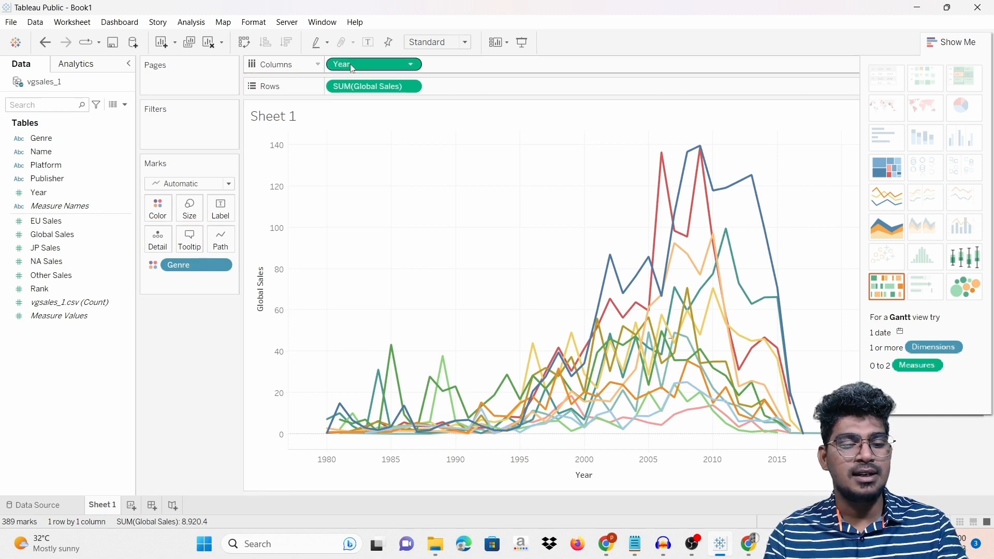
pyautogui.moveTo(352, 68); pyautogui.dragTo(178, 278)
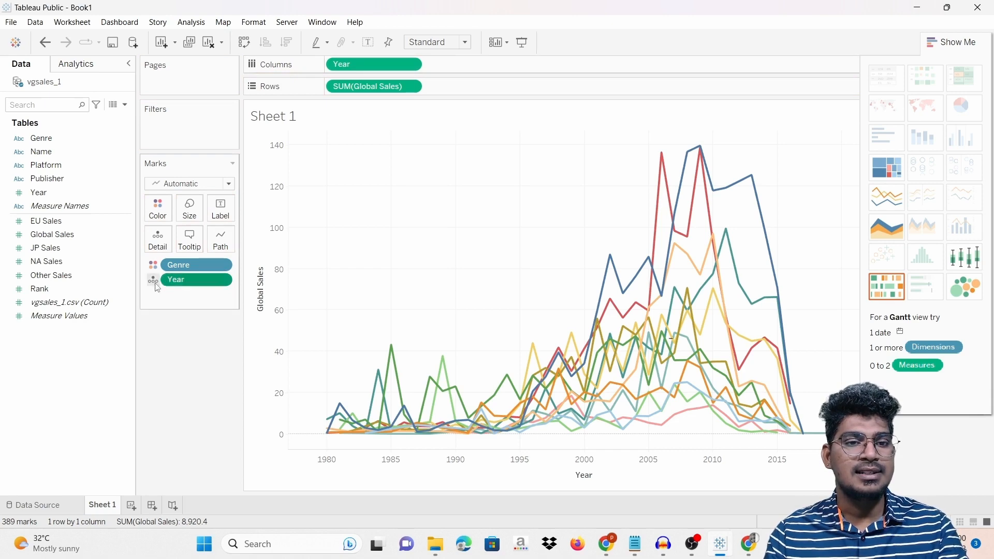
pyautogui.click(154, 280)
pyautogui.click(176, 311)
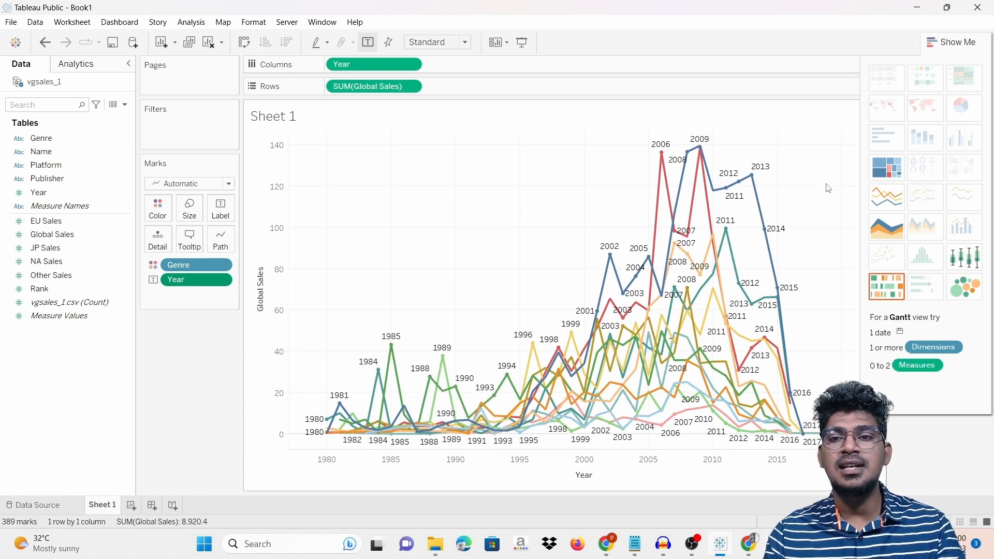
pyautogui.click(950, 42)
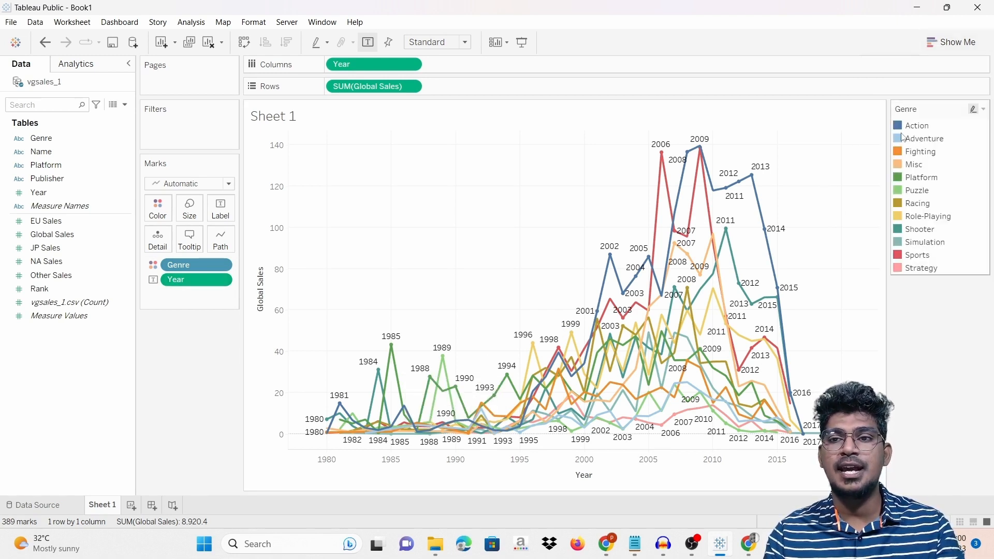
# Examine the genre lines one at a time, comparing the sales peaks of Action, Adventure, Sports, Strategy, Simulation and Shooter across the years.
pyautogui.click(700, 146)
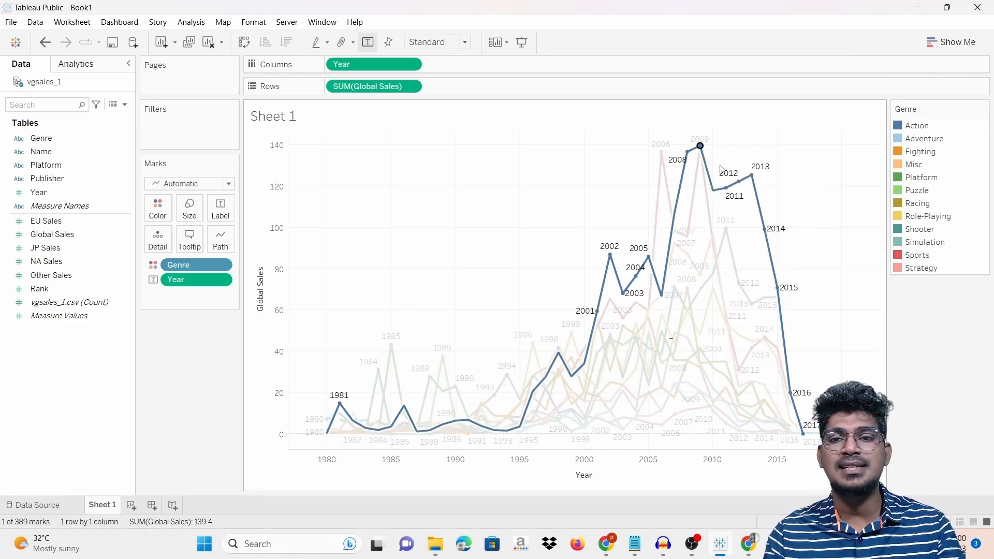
pyautogui.click(899, 140)
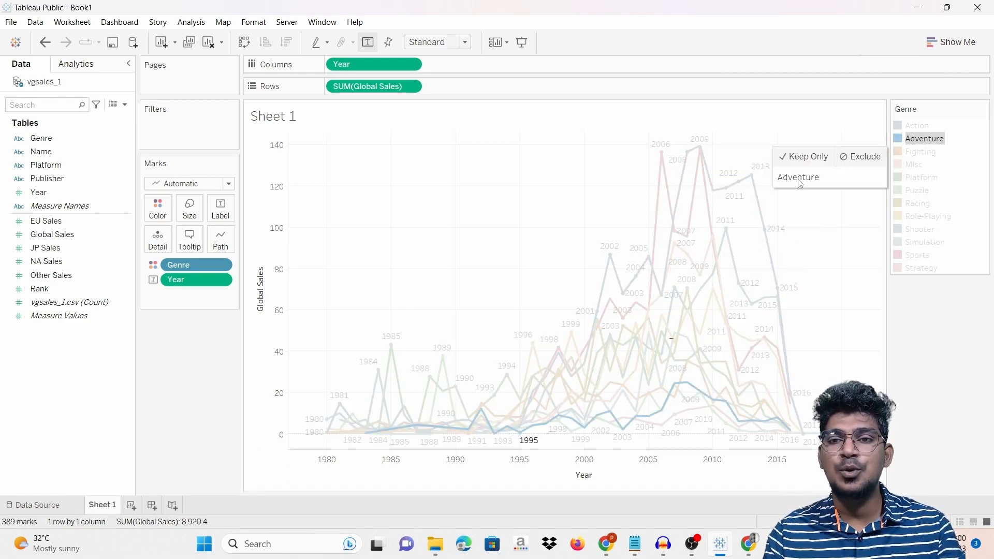
pyautogui.click(610, 299)
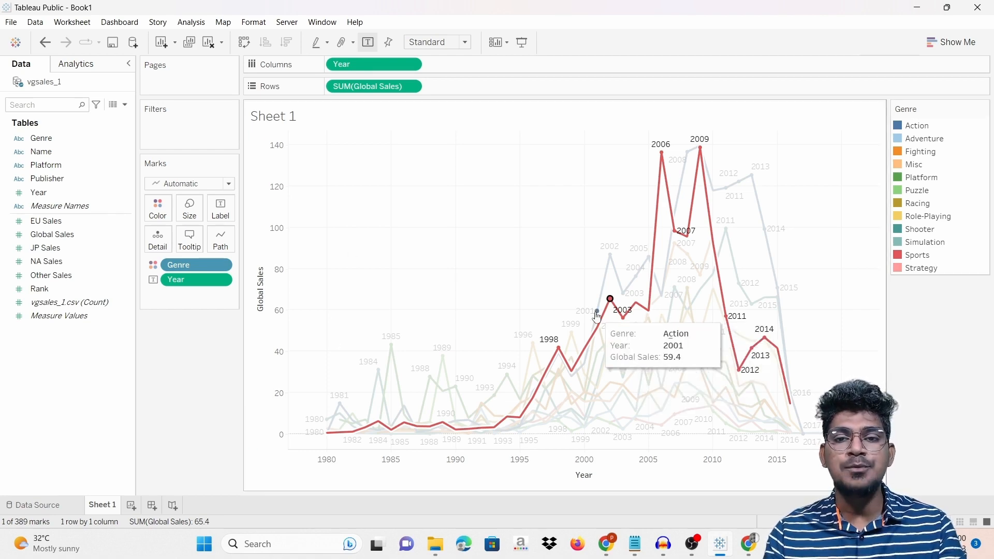
pyautogui.click(533, 248)
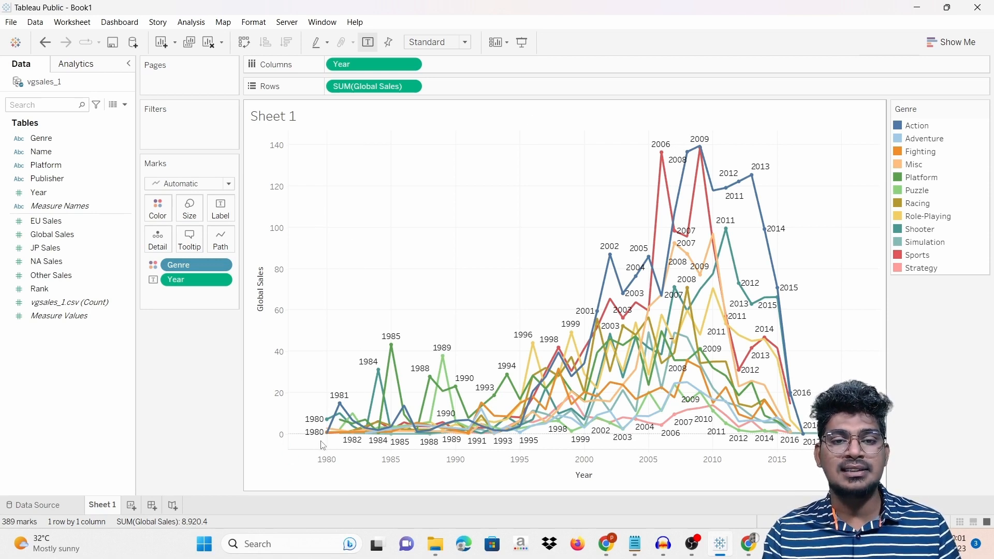
pyautogui.moveTo(710, 172)
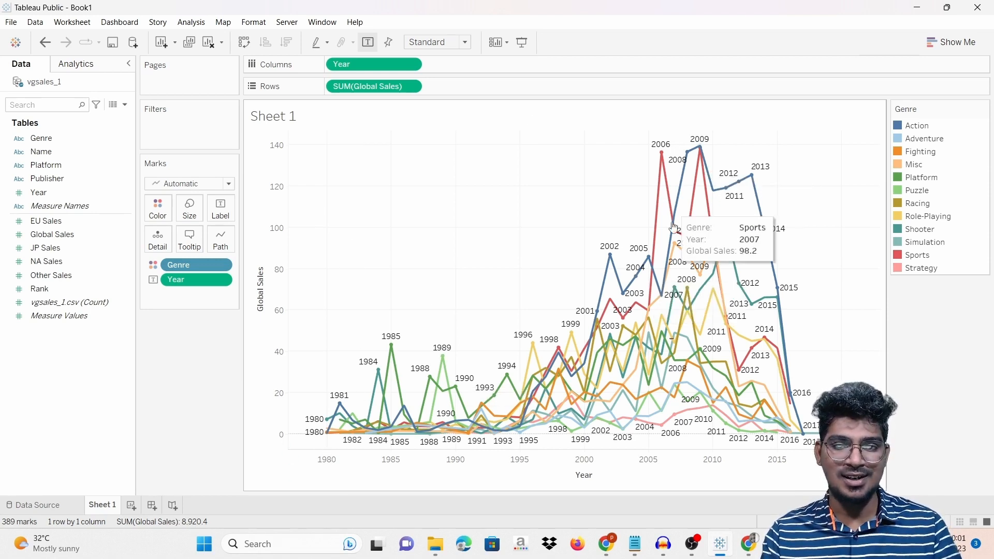
pyautogui.click(559, 349)
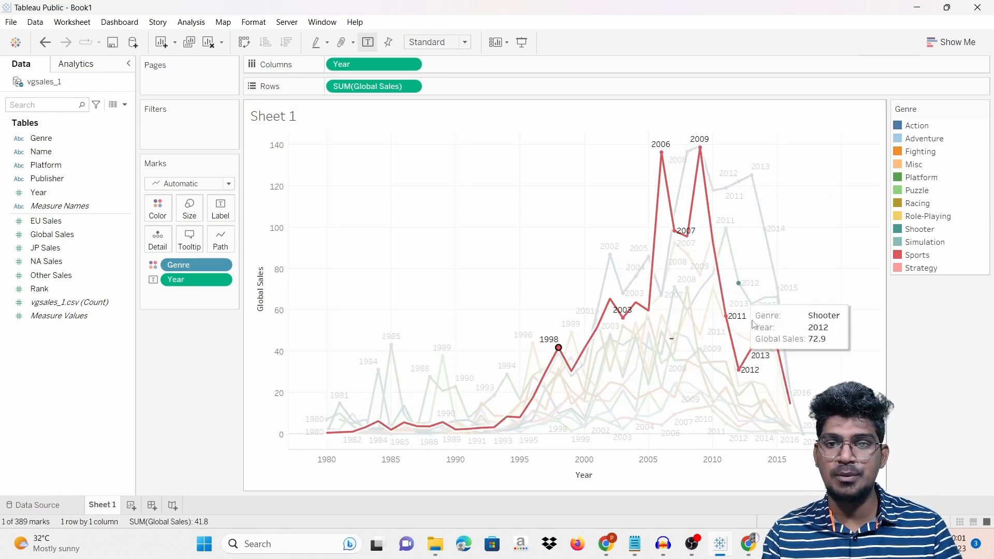
pyautogui.click(584, 415)
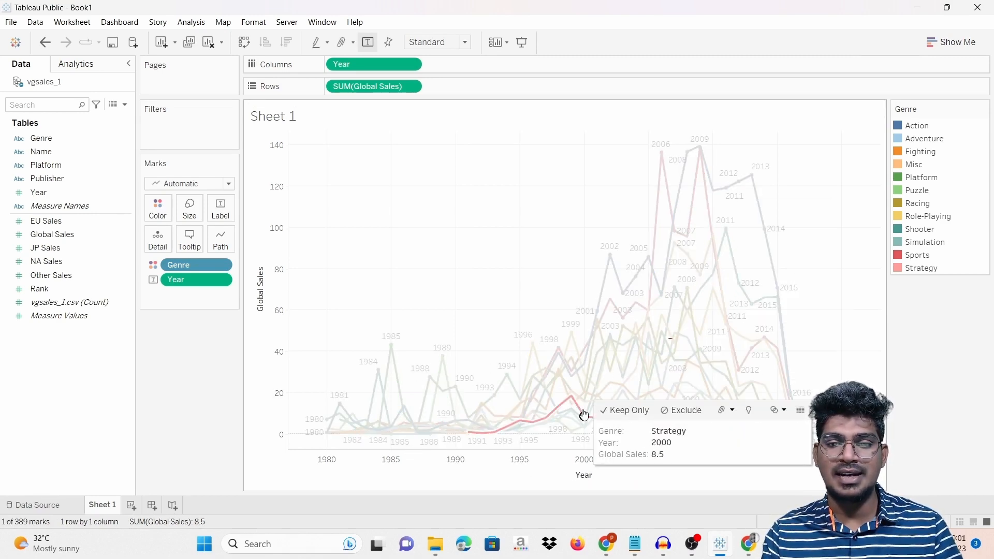
pyautogui.click(466, 435)
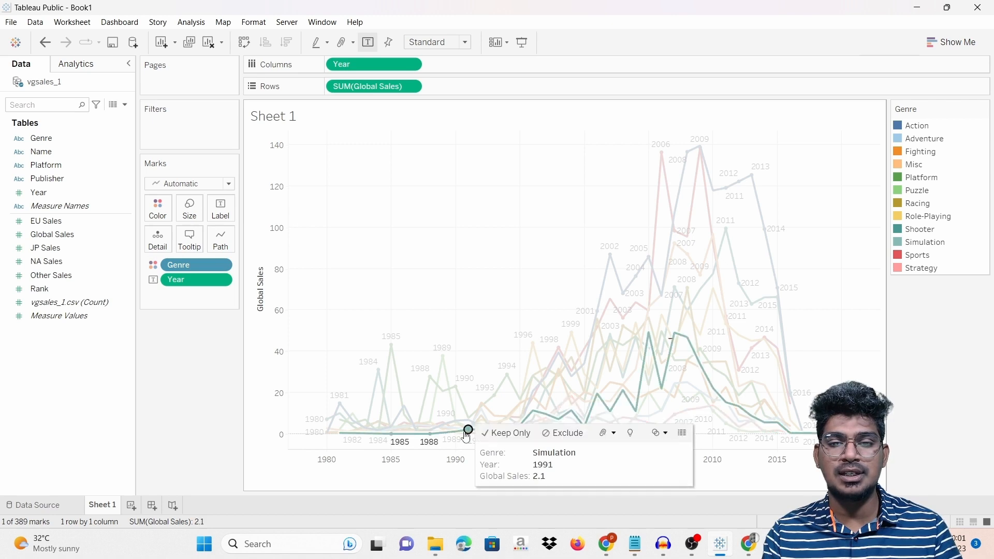
pyautogui.click(340, 404)
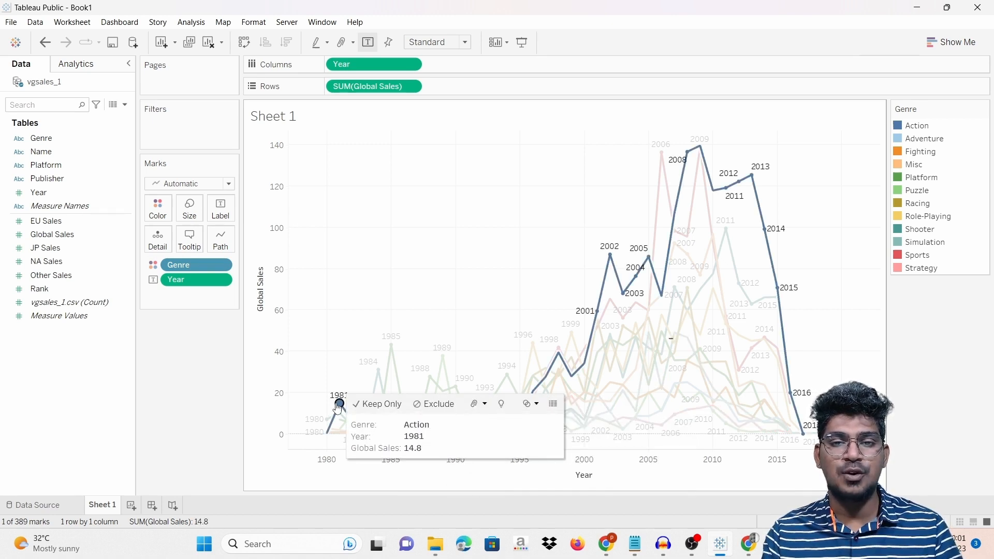
pyautogui.click(379, 369)
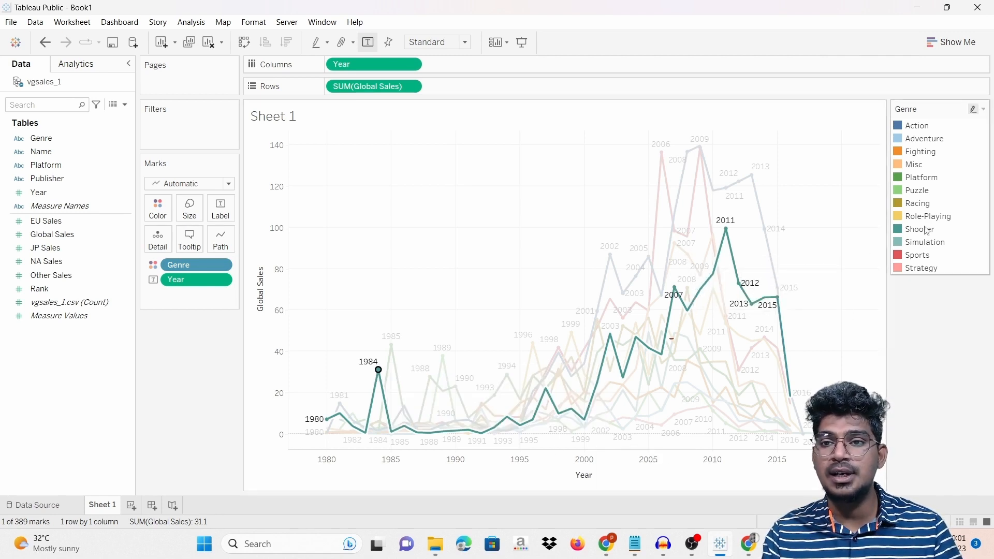
pyautogui.click(661, 152)
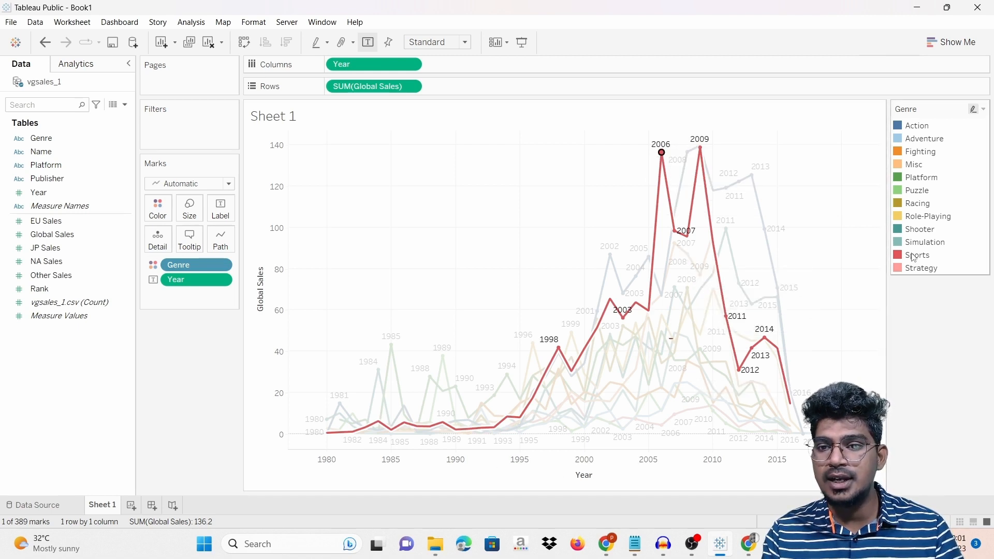
pyautogui.click(752, 175)
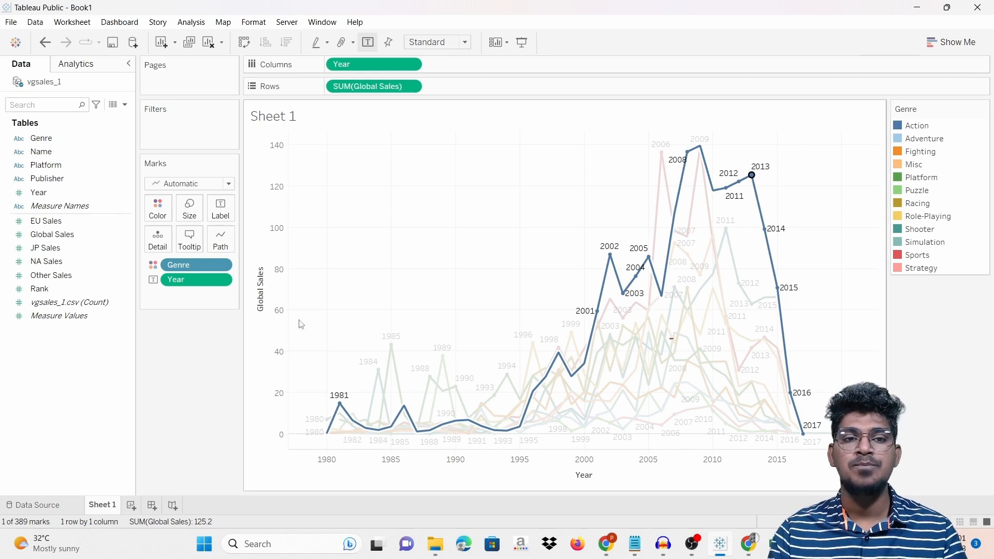
# Try limiting the labels to Min/Max and allowing them to overlap other marks, returning to non-overlapping labels on all marks.
pyautogui.click(154, 280)
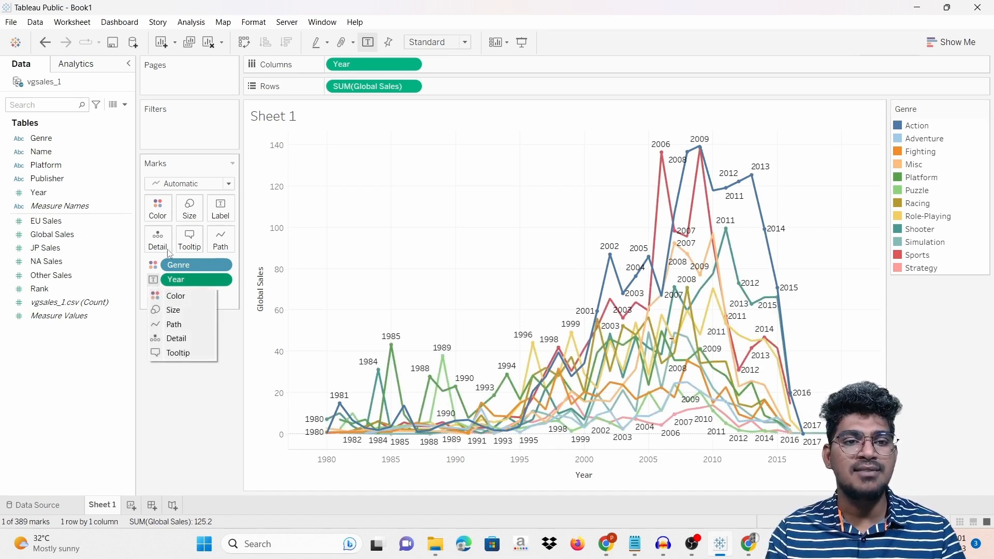
pyautogui.click(220, 208)
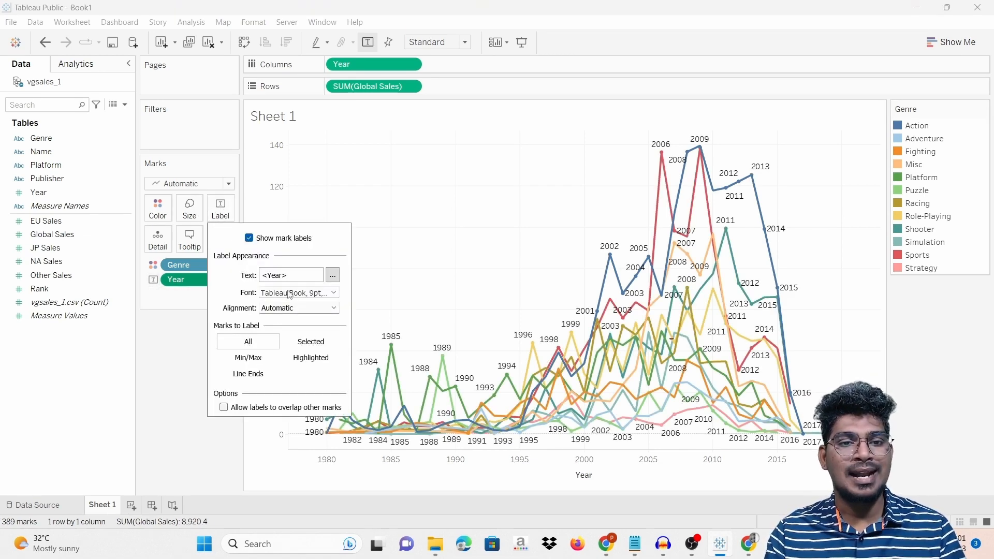
pyautogui.click(259, 365)
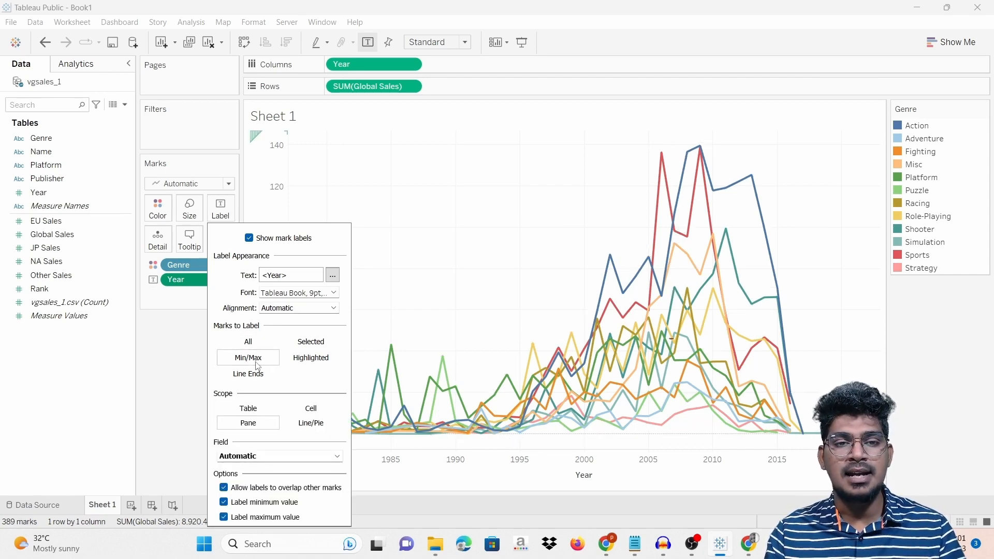
pyautogui.click(248, 342)
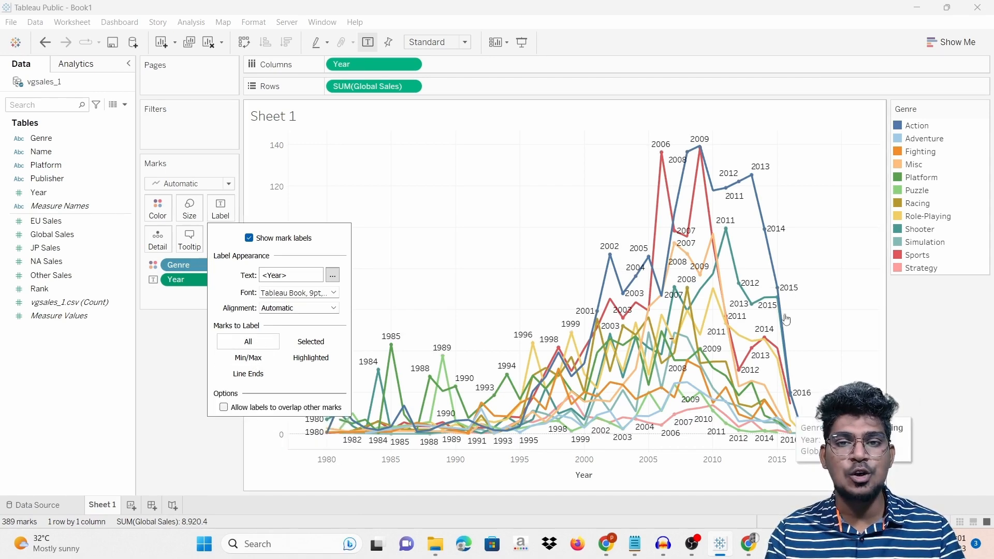
pyautogui.click(224, 407)
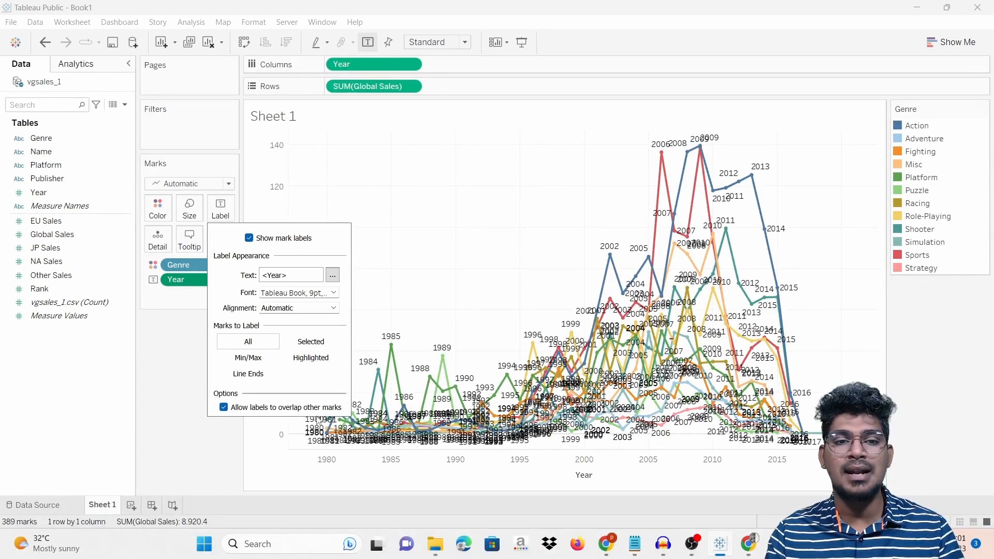
pyautogui.click(224, 408)
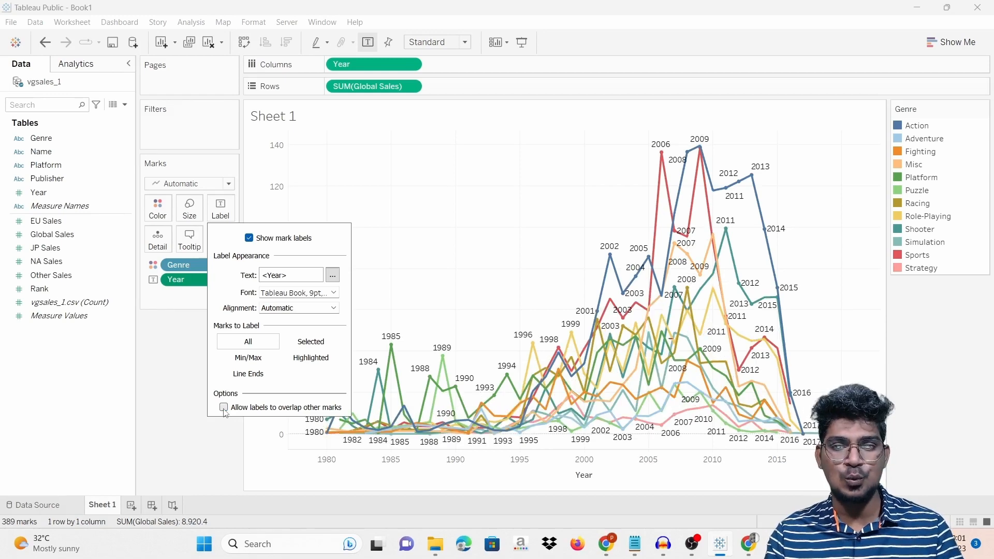
pyautogui.click(165, 378)
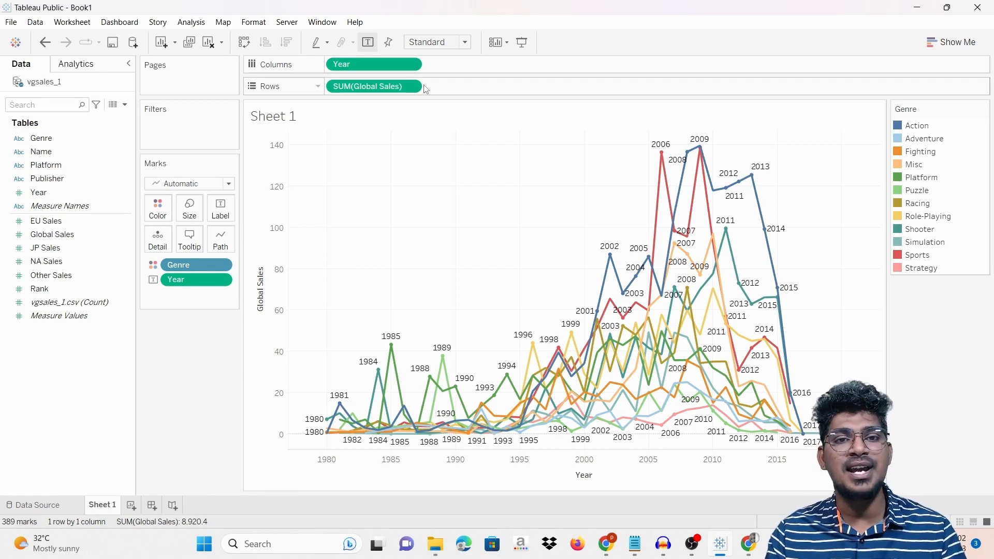
# Open the view's formatting and examine the font options for the sheet, rows and columns, including the worksheet, tooltip and grand total fonts.
pyautogui.rightClick(443, 171)
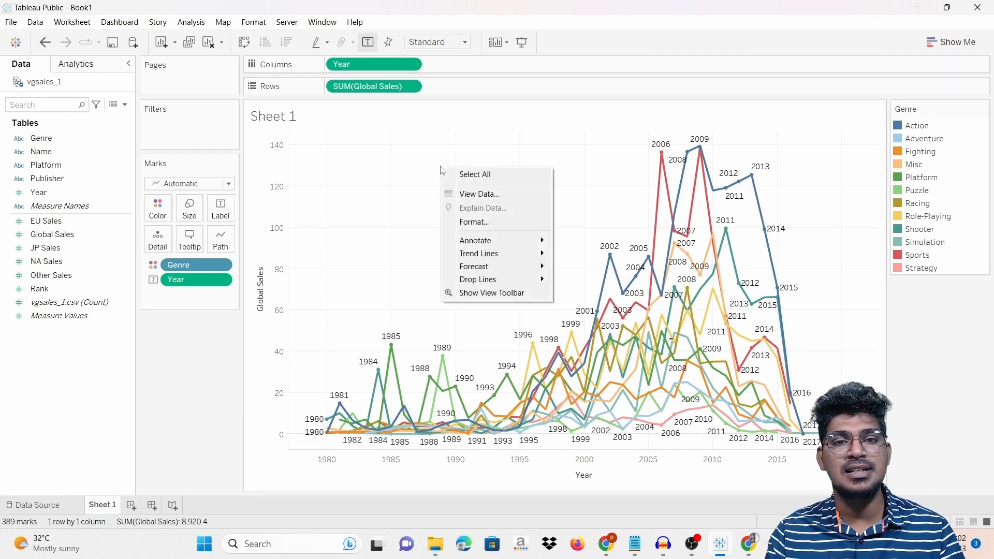
pyautogui.click(482, 222)
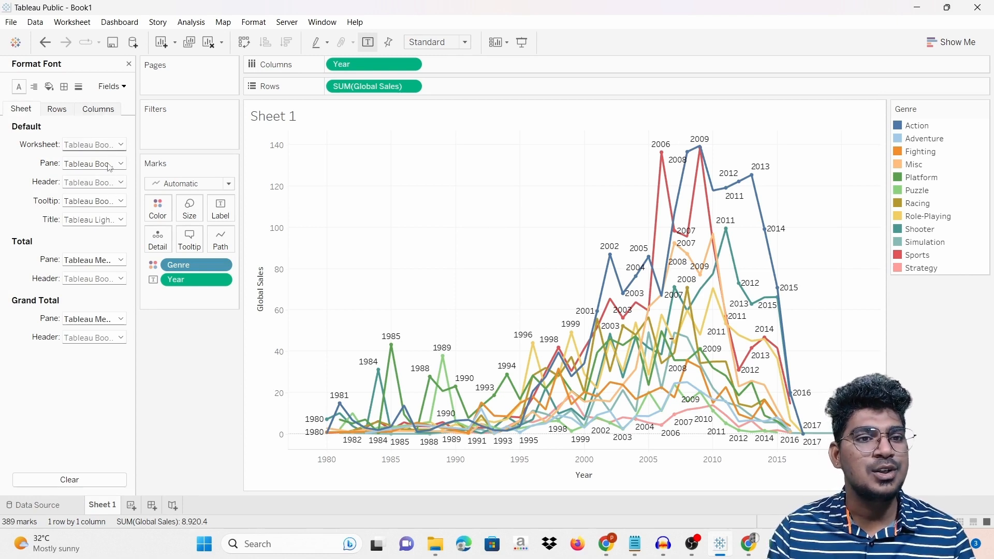
pyautogui.click(112, 201)
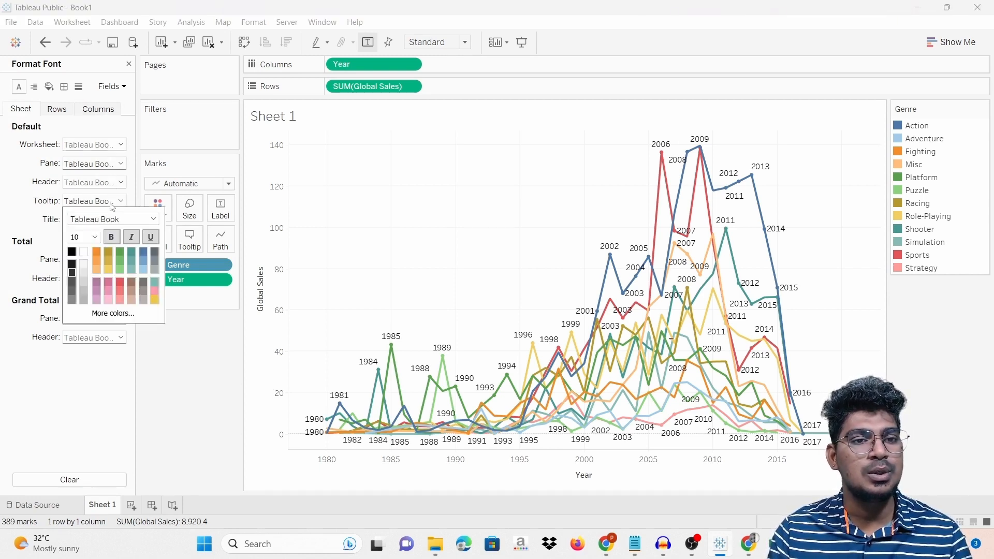
pyautogui.click(21, 211)
pyautogui.click(115, 145)
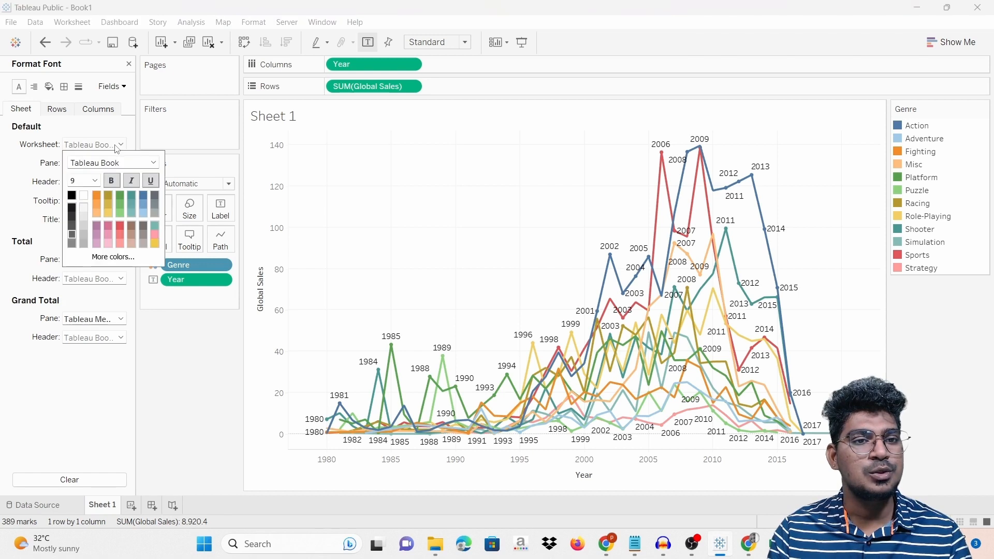
pyautogui.click(12, 176)
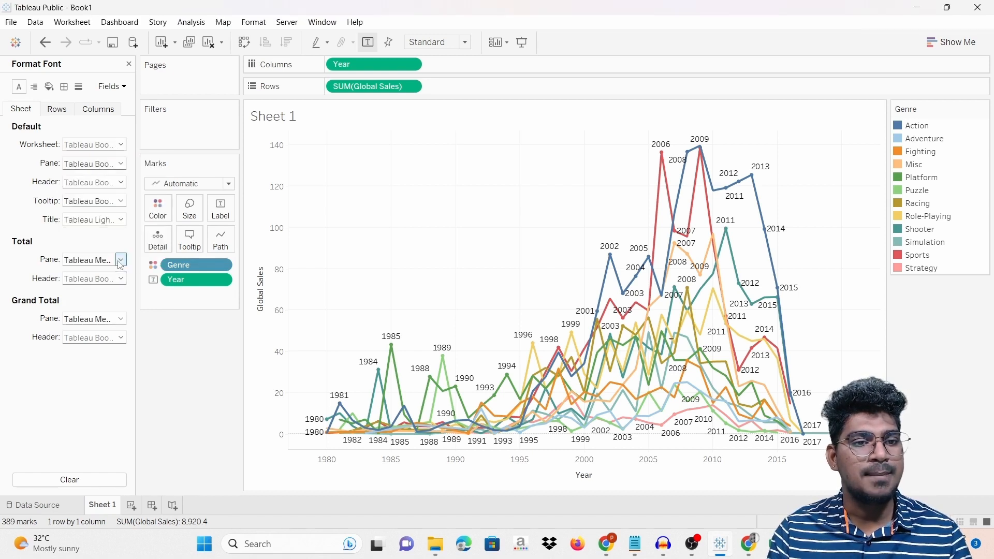
pyautogui.click(114, 319)
pyautogui.click(21, 356)
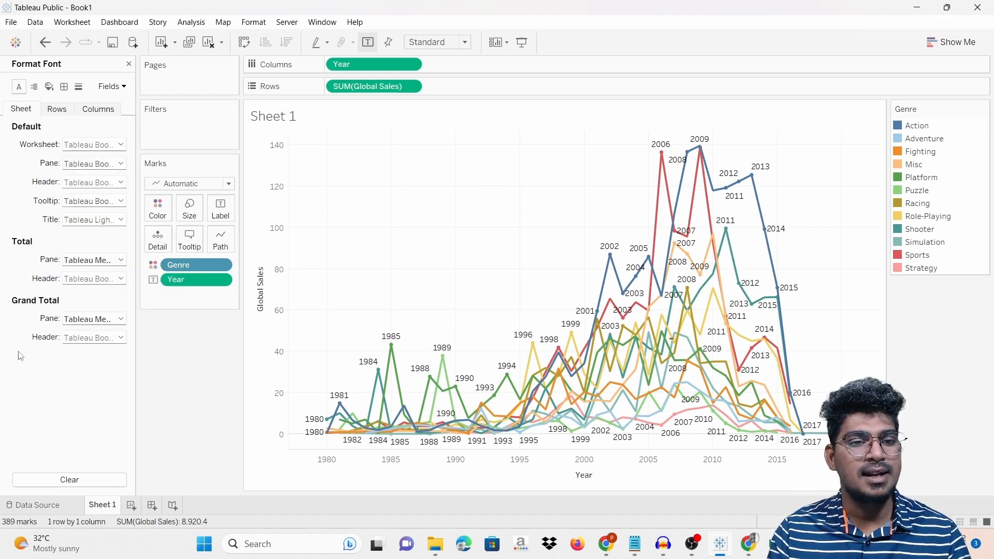
pyautogui.click(57, 115)
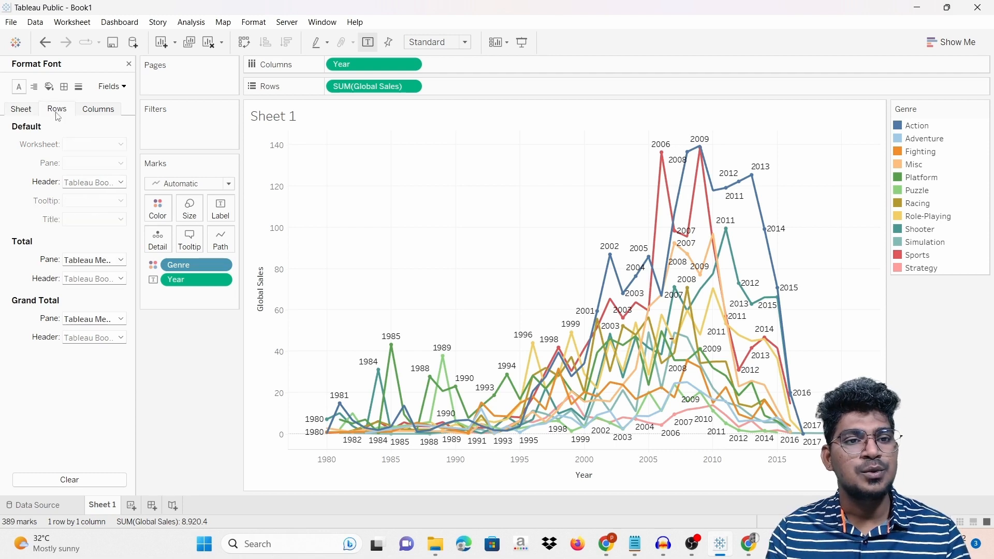
pyautogui.click(105, 110)
pyautogui.click(21, 109)
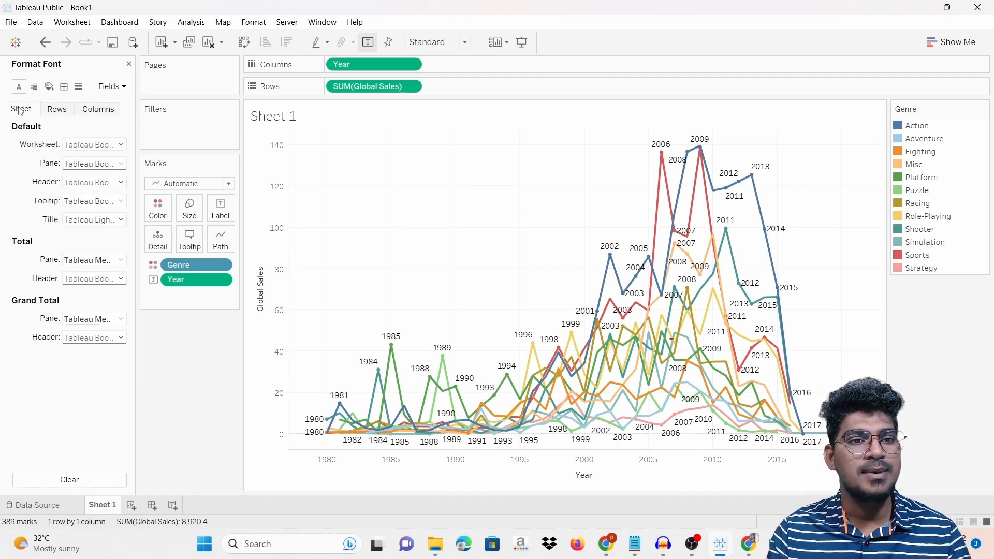
# Remove the grid lines and zero lines from the whole sheet by setting both to None.
pyautogui.click(81, 89)
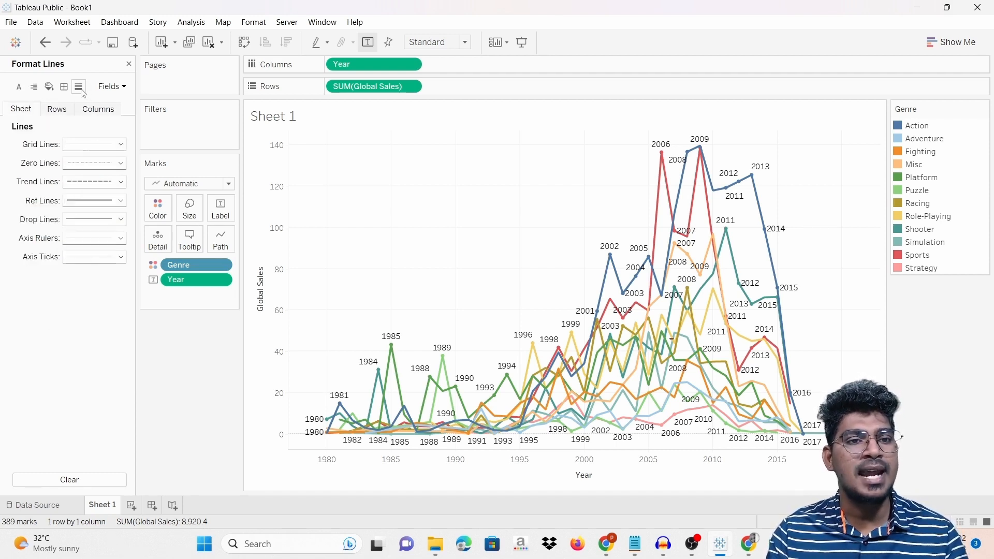
pyautogui.click(120, 145)
pyautogui.click(115, 163)
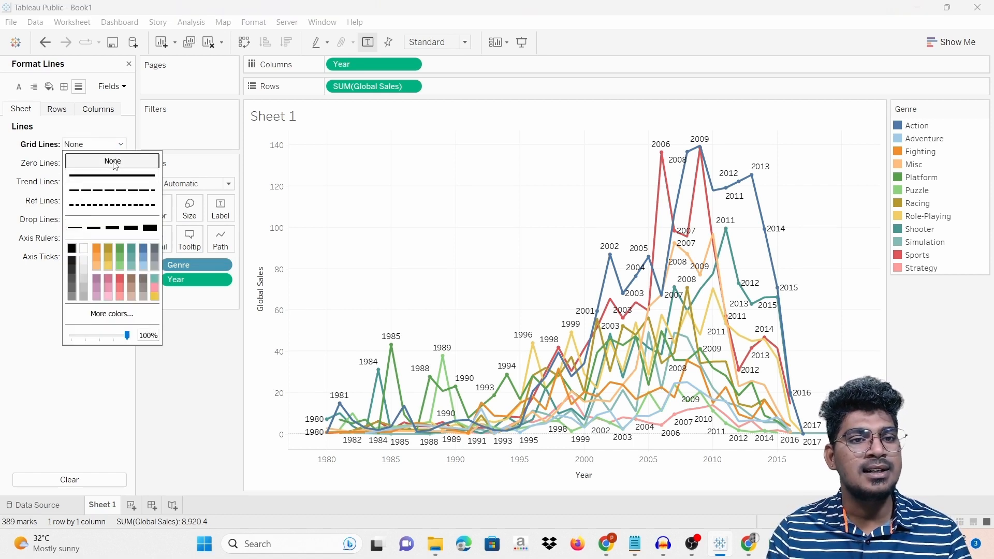
pyautogui.click(28, 336)
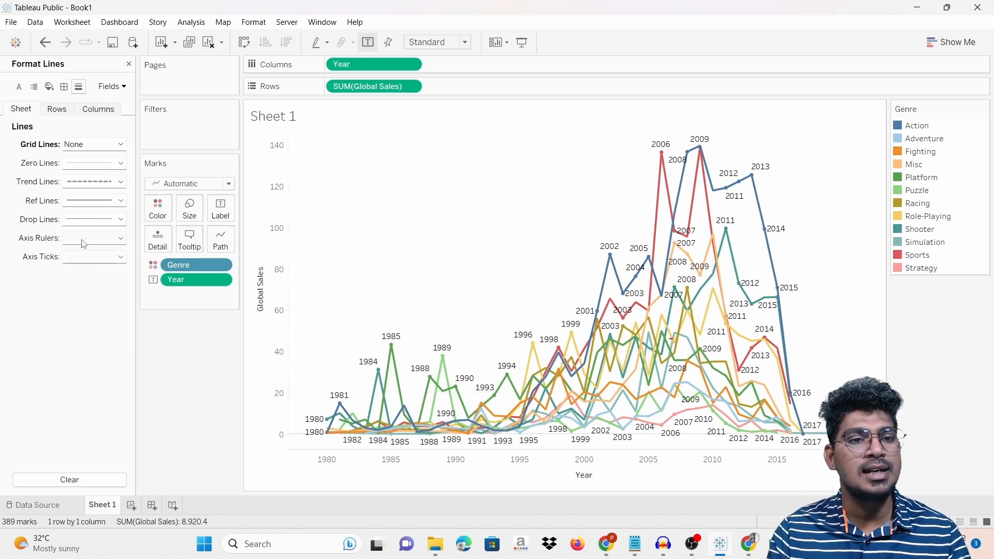
pyautogui.click(120, 163)
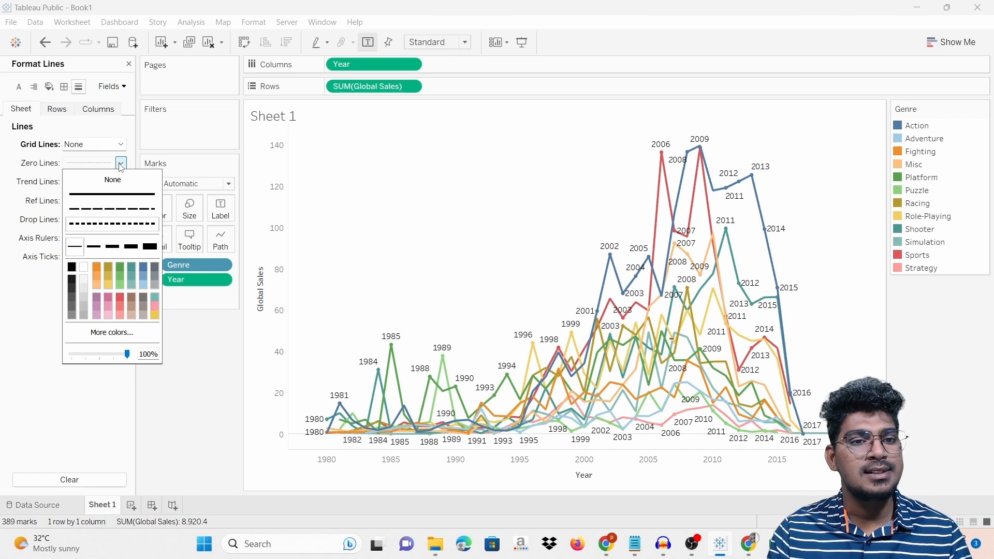
pyautogui.click(113, 180)
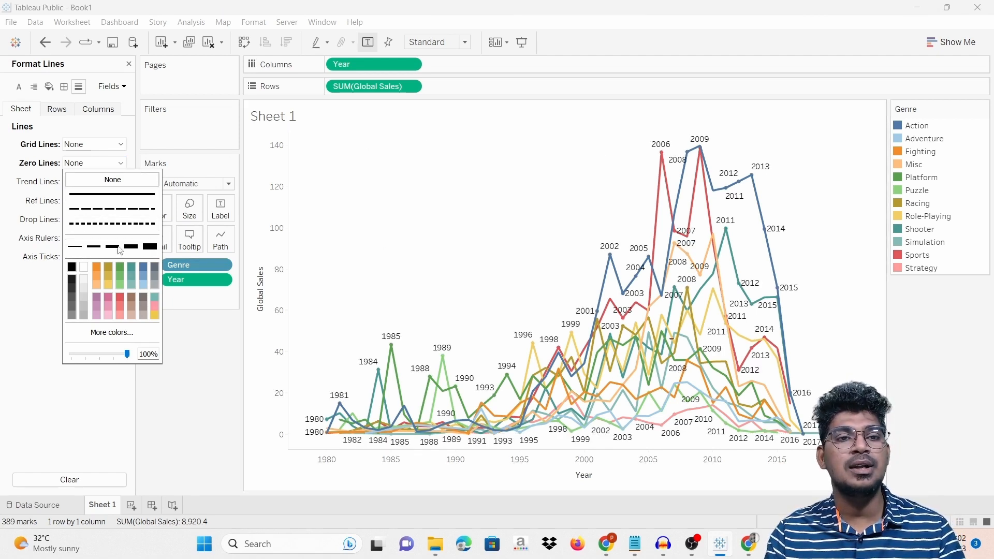
pyautogui.click(27, 374)
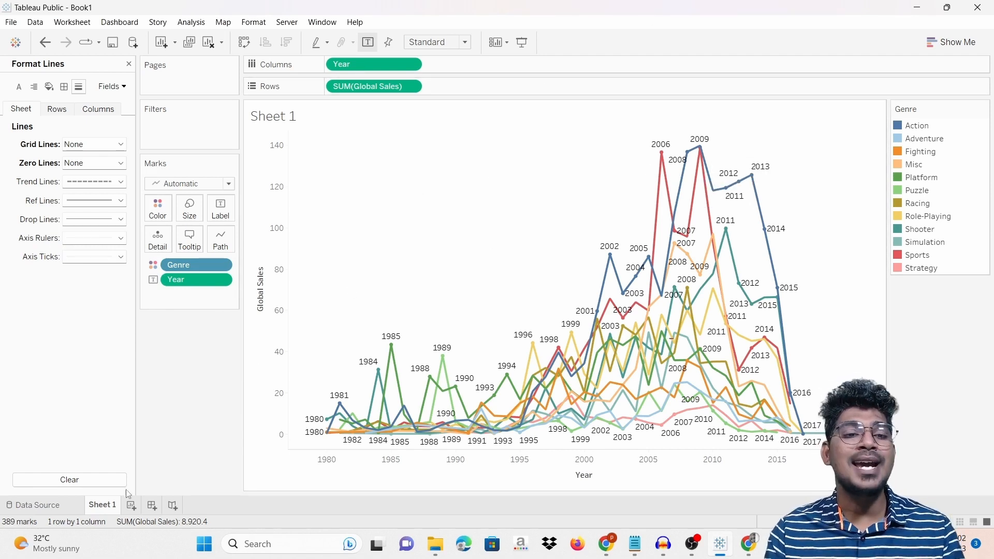
# Rename Sheet 1 as "Global vs year".
pyautogui.rightClick(98, 507)
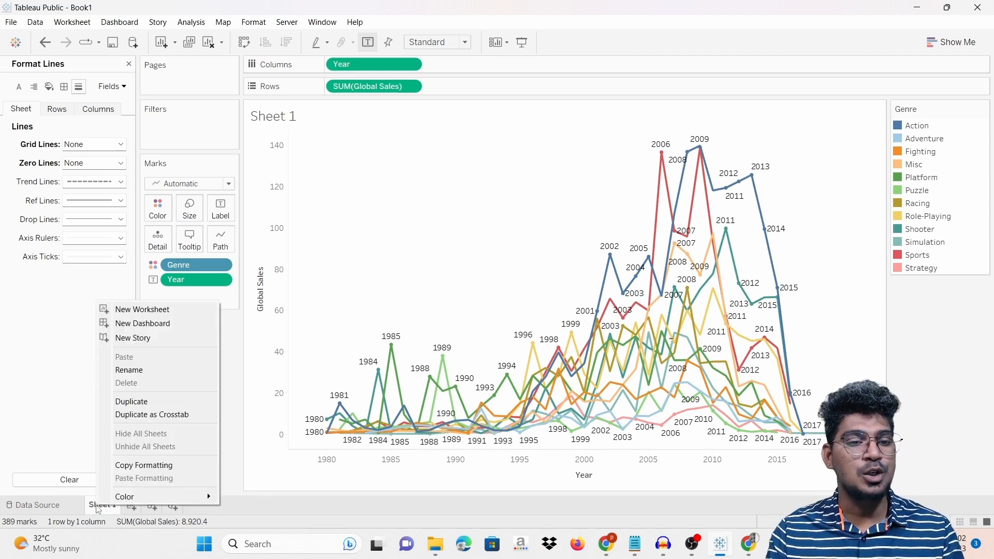
pyautogui.click(150, 370)
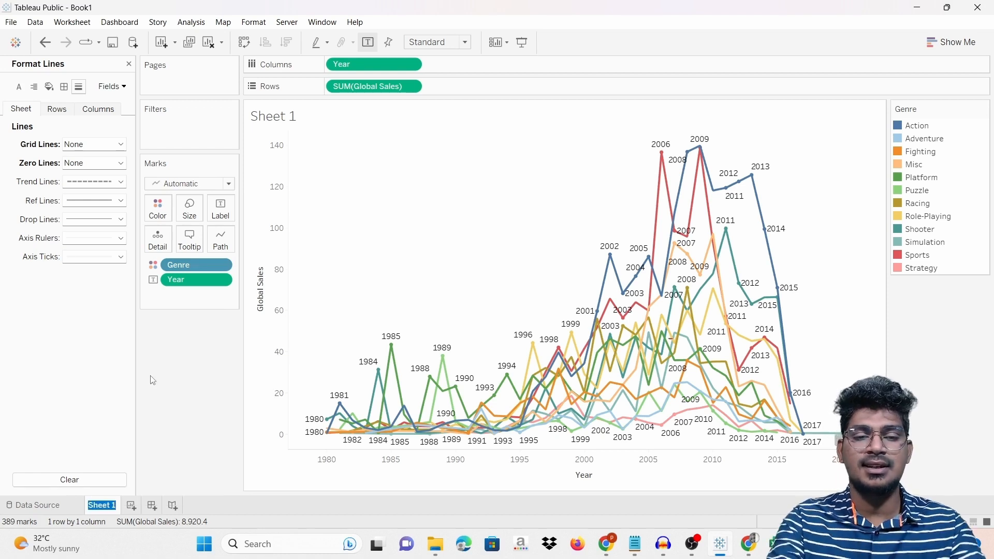
pyautogui.press('BackSpace')
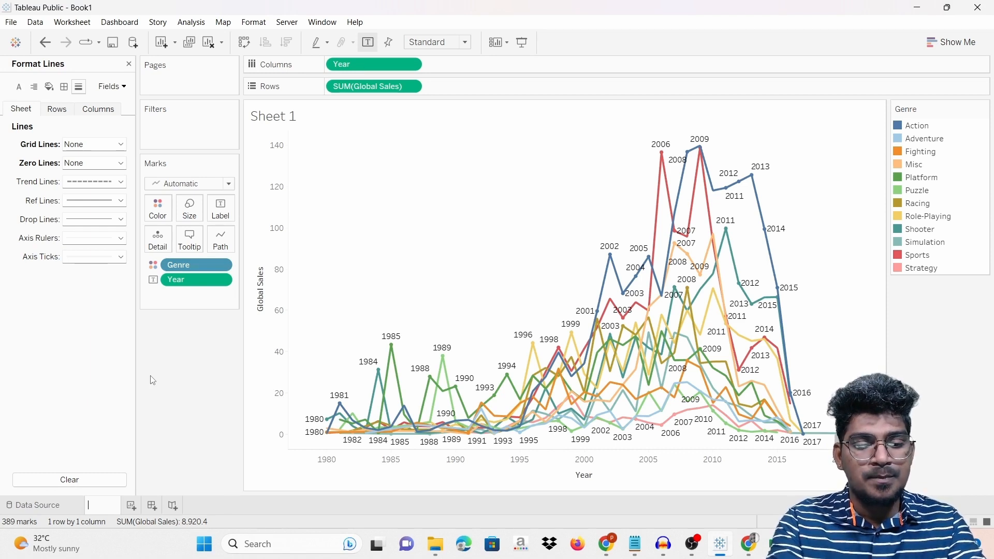
pyautogui.write('Global')
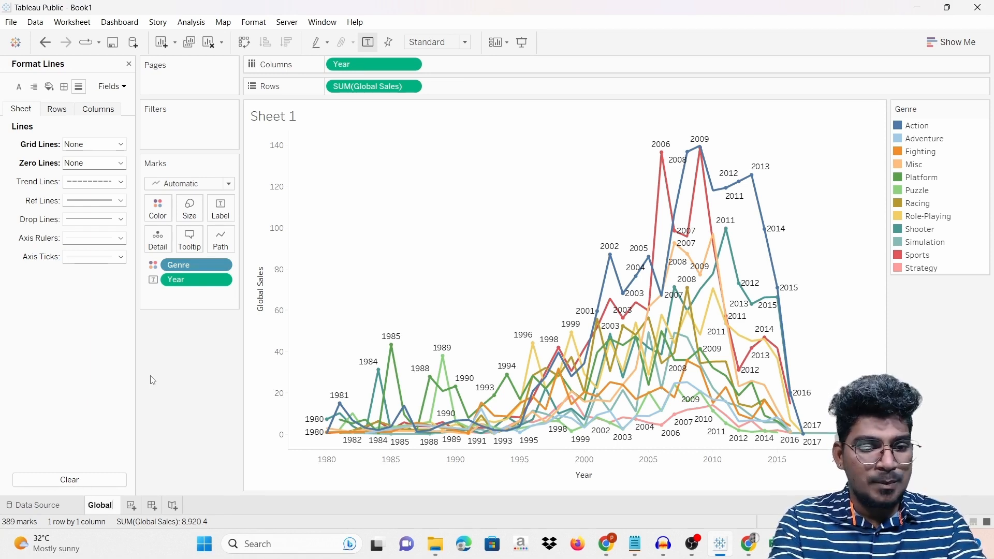
pyautogui.write(' bv')
pyautogui.press('BackSpace')
pyautogui.press('BackSpace')
pyautogui.write('vs y')
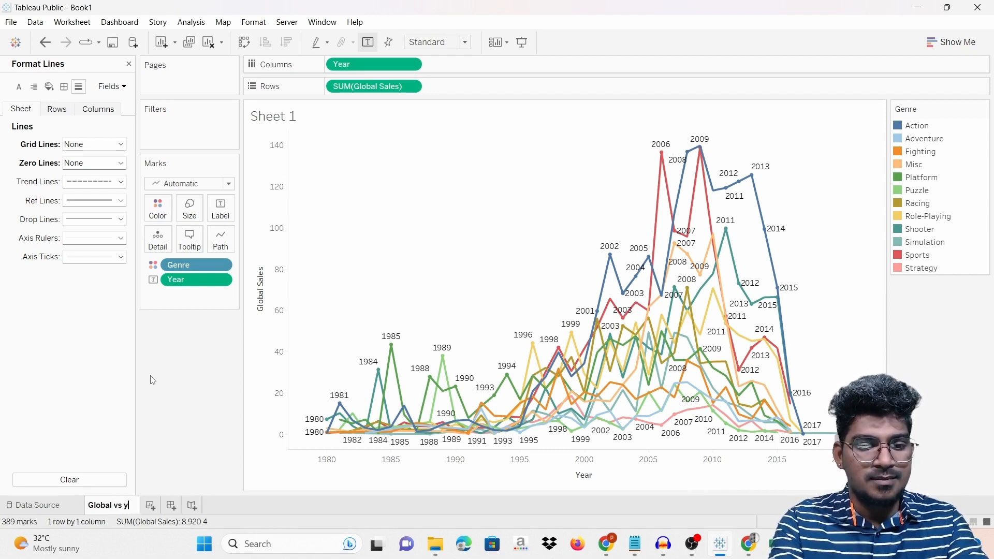
pyautogui.press('BackSpace')
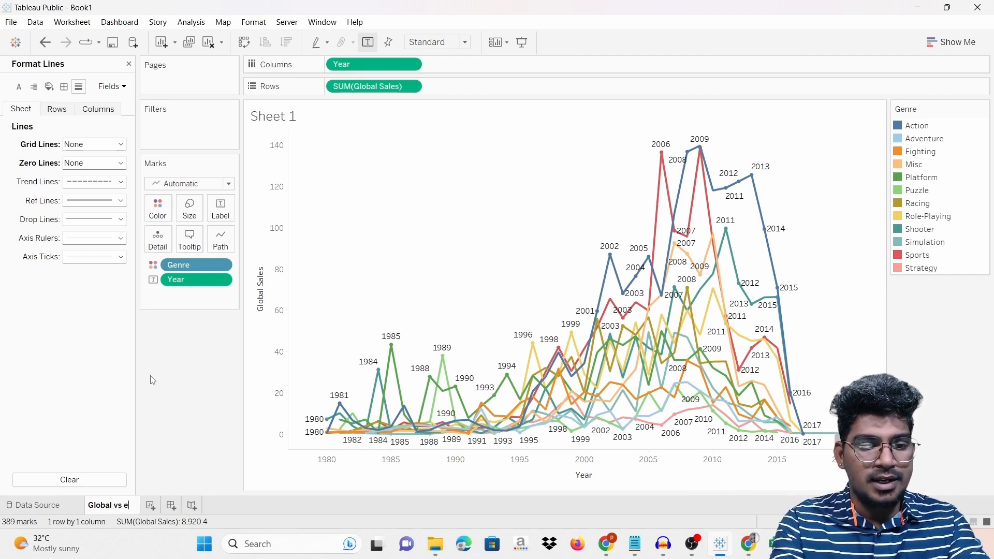
pyautogui.write('year')
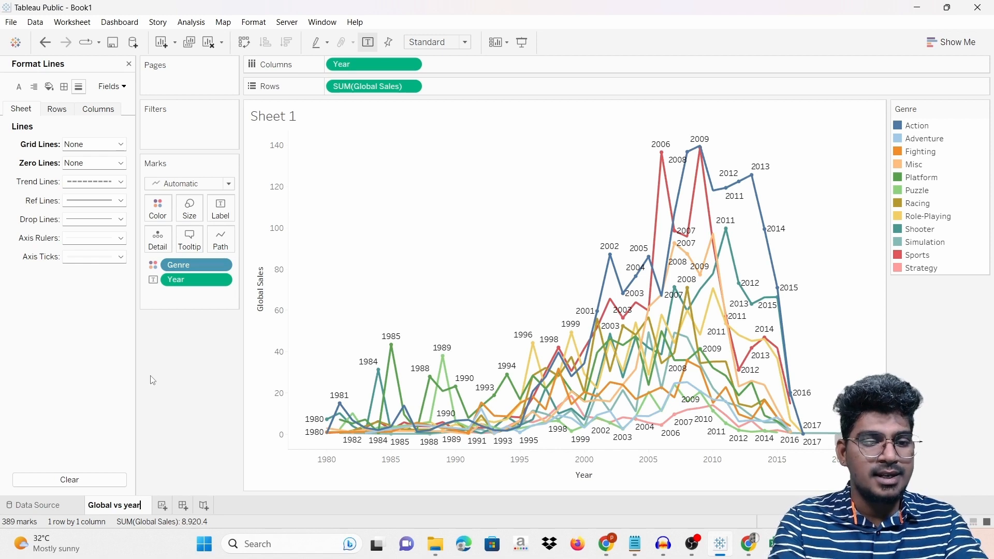
pyautogui.press('Return')
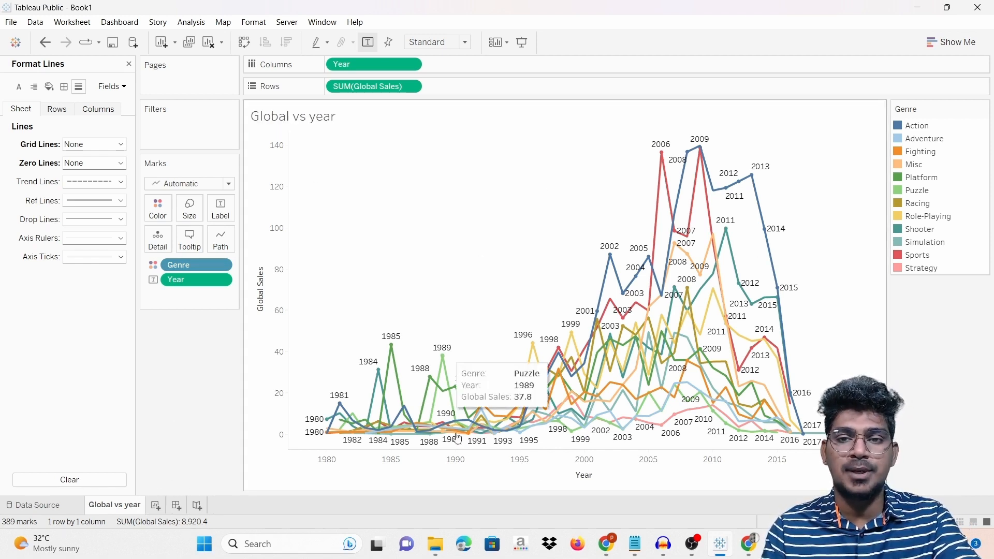
# Create a new worksheet and place Global Sales on Rows.
pyautogui.click(155, 505)
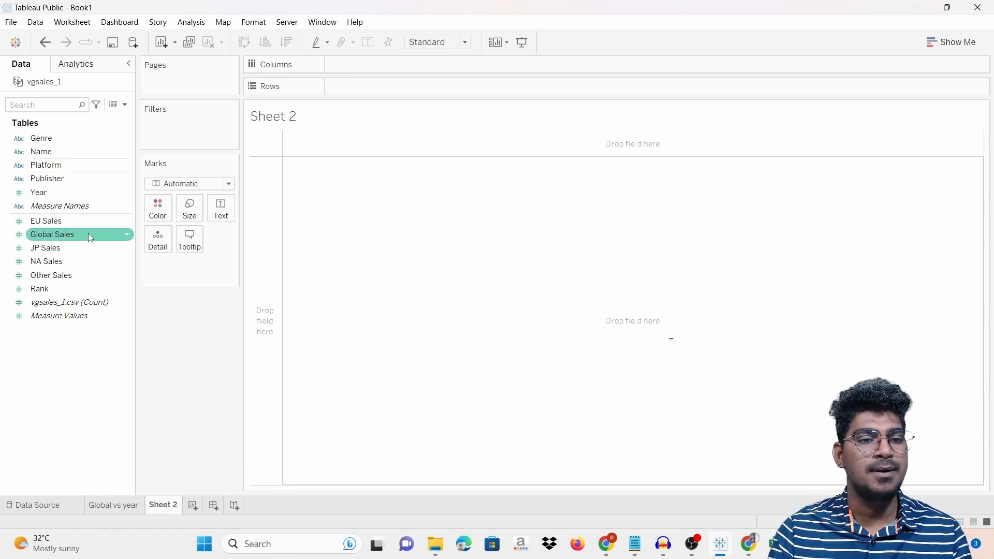
pyautogui.moveTo(88, 233)
pyautogui.mouseDown()
pyautogui.moveTo(147, 240)
pyautogui.moveTo(367, 79)
pyautogui.moveTo(397, 85)
pyautogui.mouseUp()
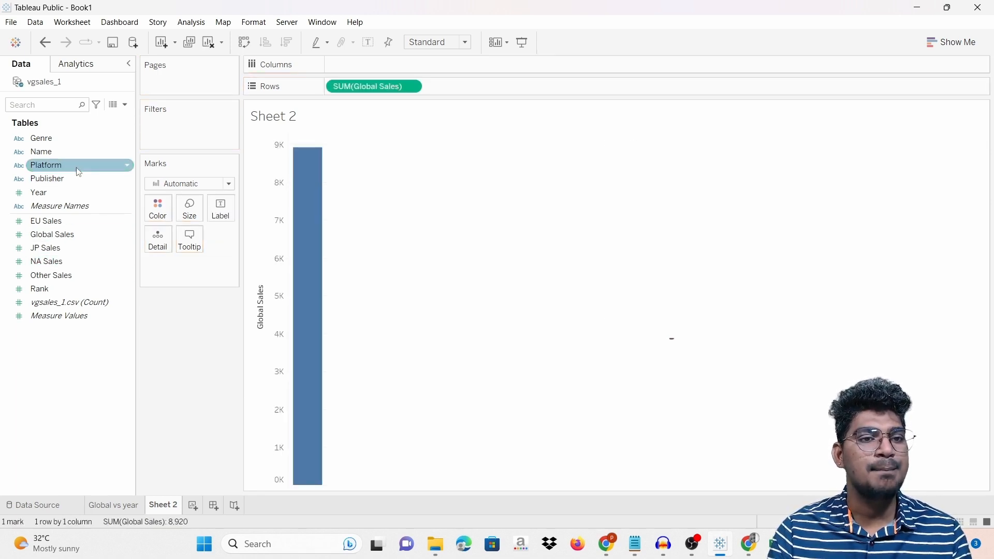
pyautogui.moveTo(79, 163); pyautogui.dragTo(378, 69)
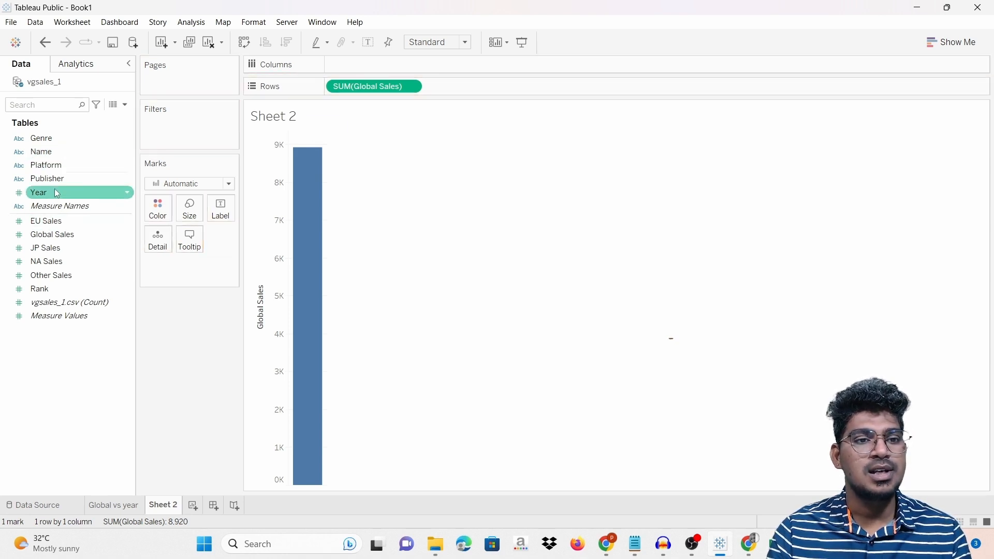
pyautogui.moveTo(88, 153); pyautogui.dragTo(394, 67)
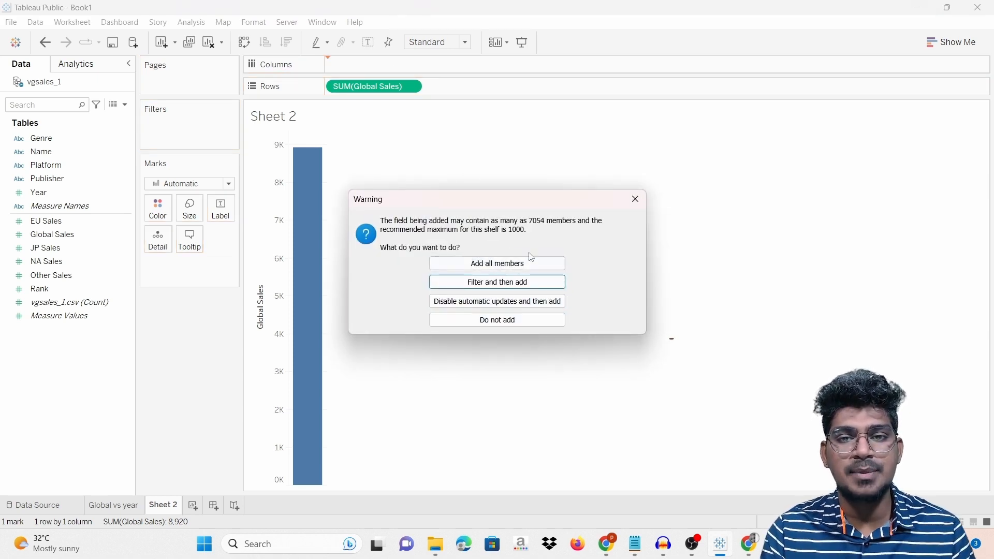
pyautogui.click(635, 198)
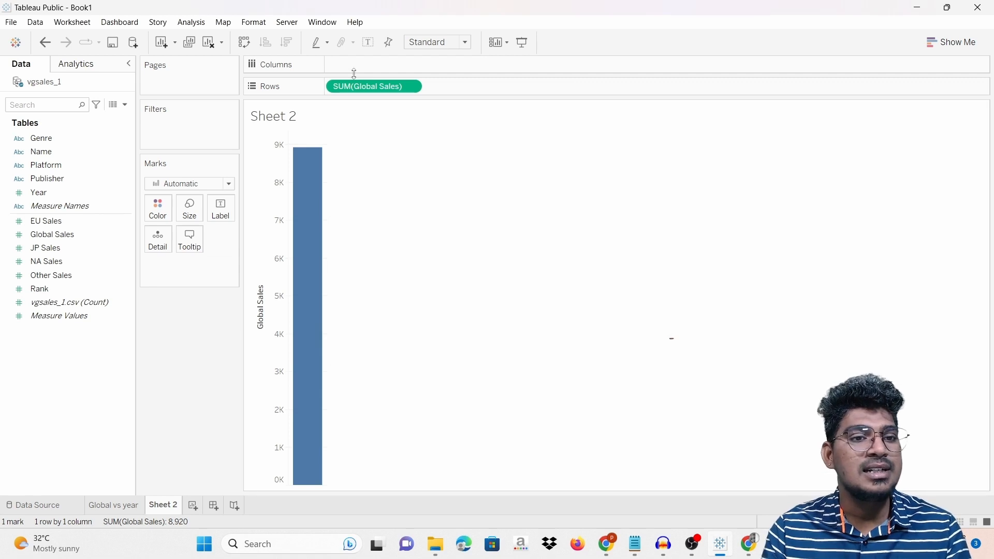
# Place Rank on Columns and convert it from a sum to a dimension.
pyautogui.click(83, 263)
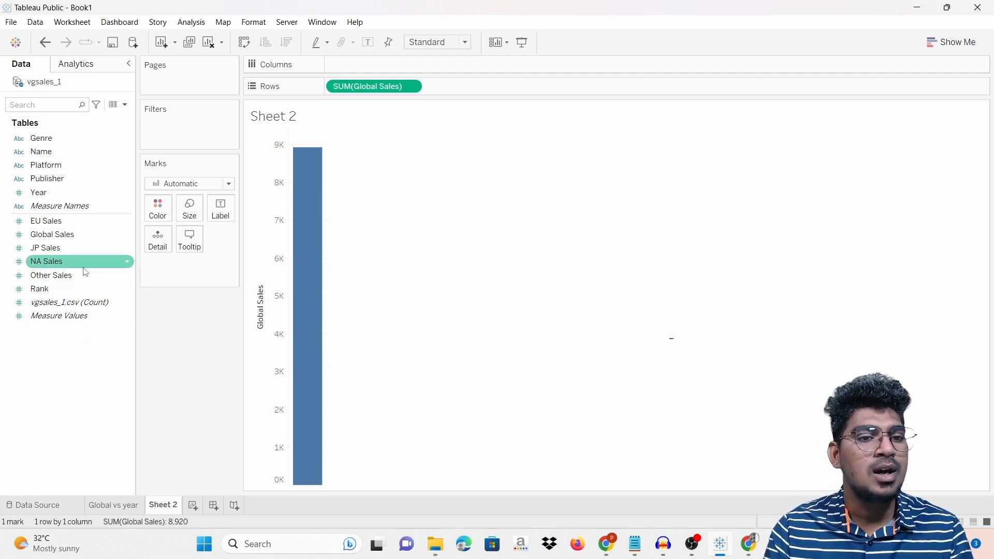
pyautogui.click(83, 289)
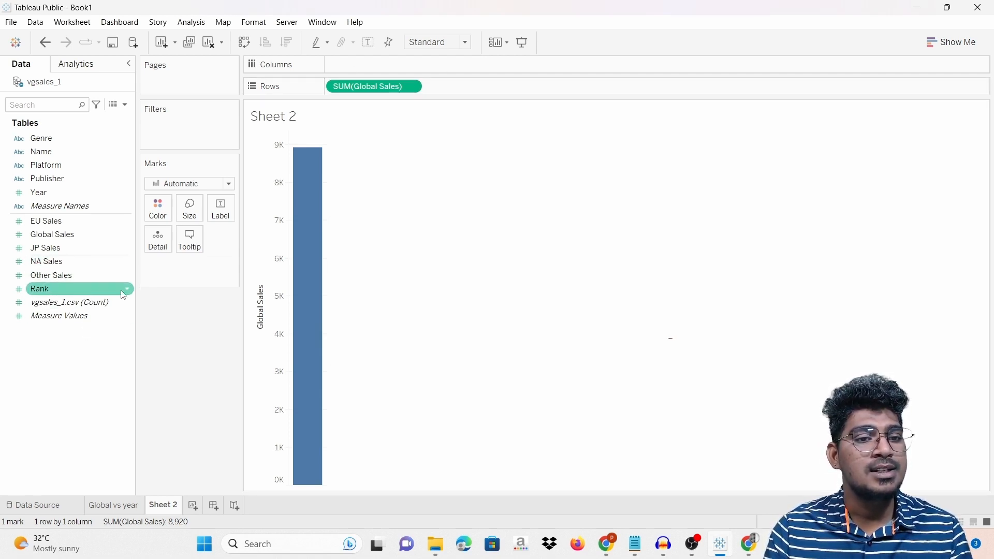
pyautogui.click(92, 291)
pyautogui.moveTo(94, 294); pyautogui.dragTo(420, 77)
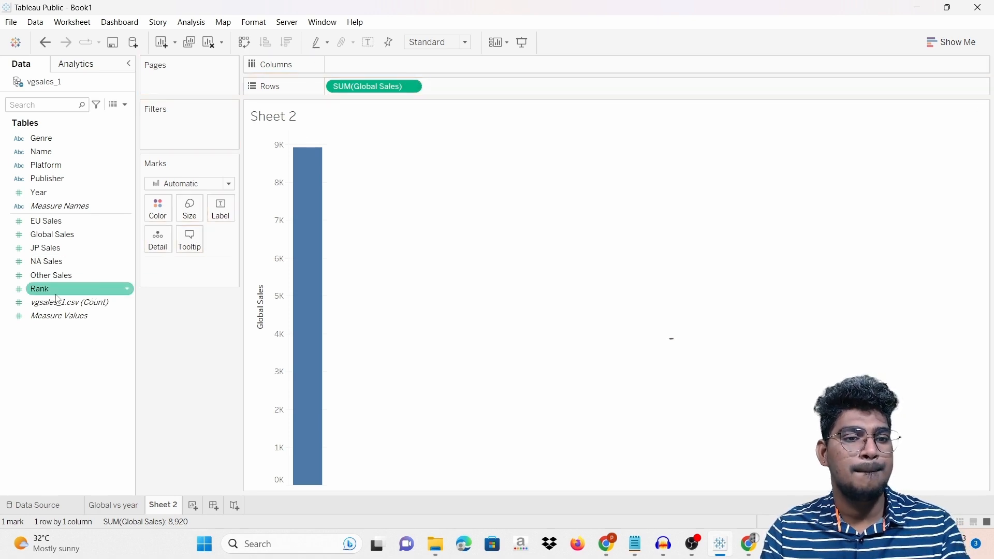
pyautogui.moveTo(60, 290); pyautogui.dragTo(373, 64)
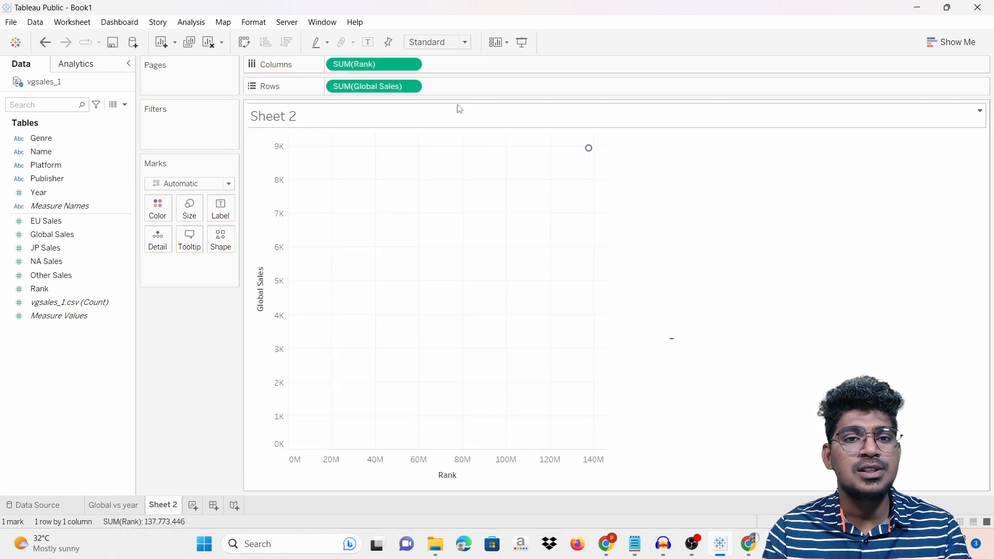
pyautogui.click(411, 66)
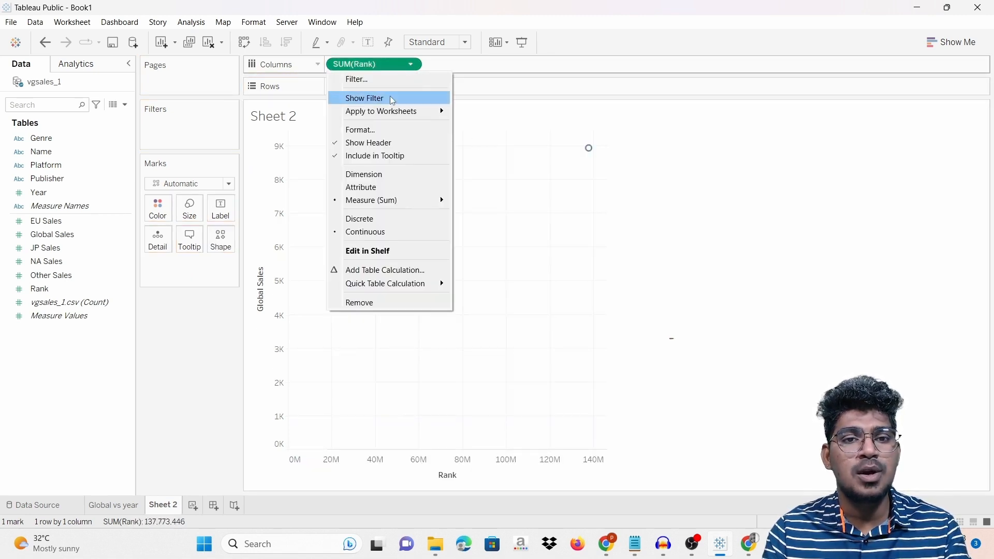
pyautogui.click(395, 174)
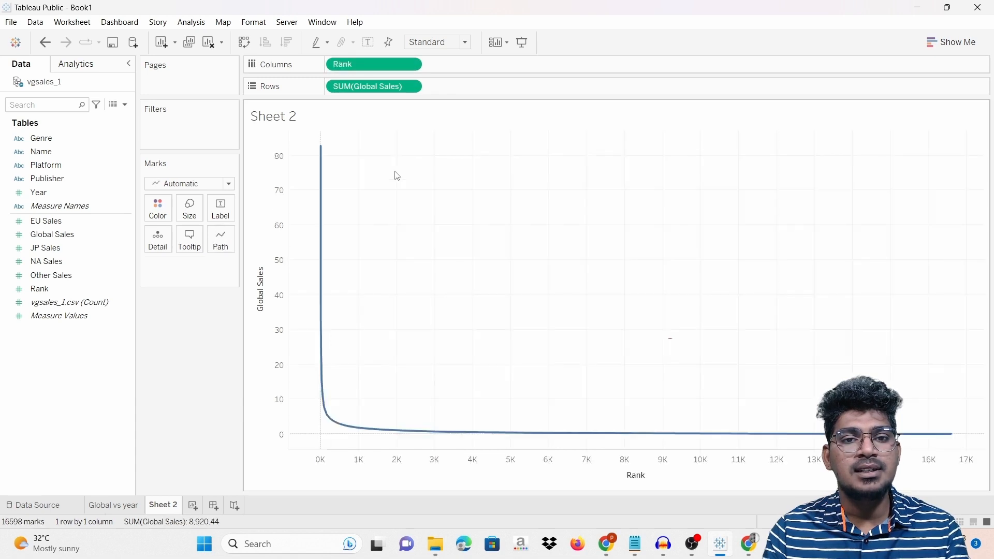
# Convert Global Sales on Rows to a dimension and remove Rank from Columns.
pyautogui.click(411, 86)
pyautogui.click(394, 197)
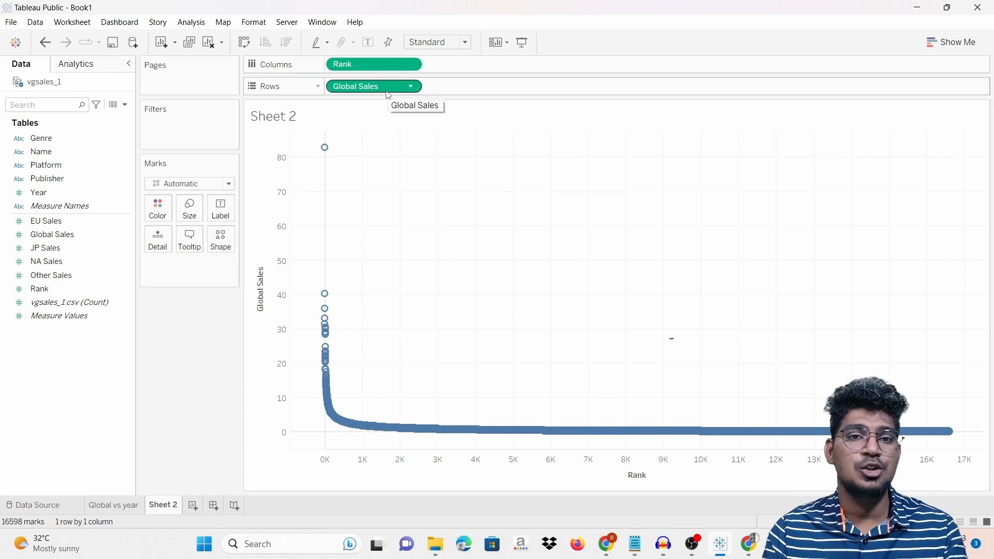
pyautogui.moveTo(353, 63); pyautogui.dragTo(16, 280)
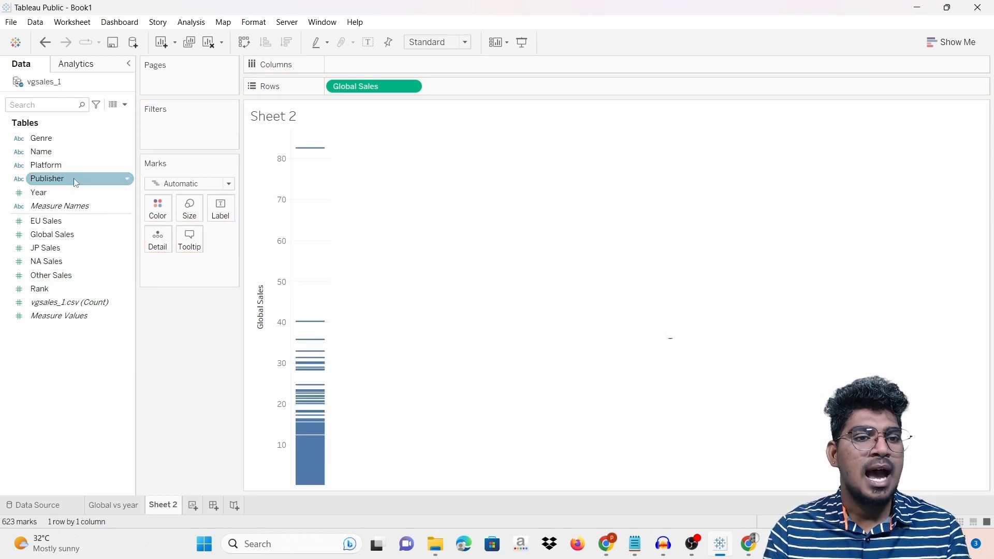
# Place Publisher on Columns and look at the chart types suggested for Global Sales by publisher.
pyautogui.moveTo(73, 179); pyautogui.dragTo(370, 67)
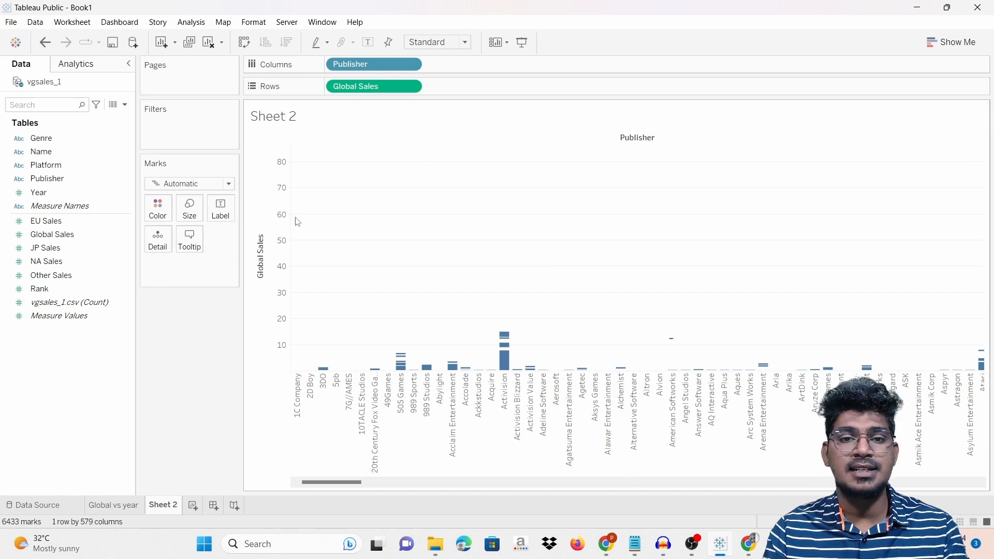
pyautogui.click(952, 42)
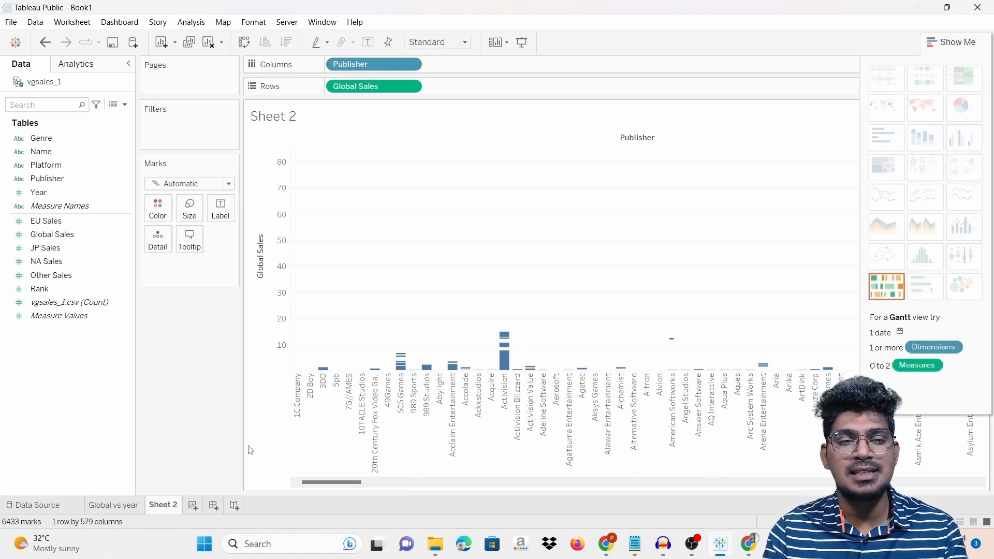
pyautogui.moveTo(353, 489)
pyautogui.mouseDown()
pyautogui.moveTo(634, 476)
pyautogui.moveTo(901, 482)
pyautogui.moveTo(352, 483)
pyautogui.mouseUp()
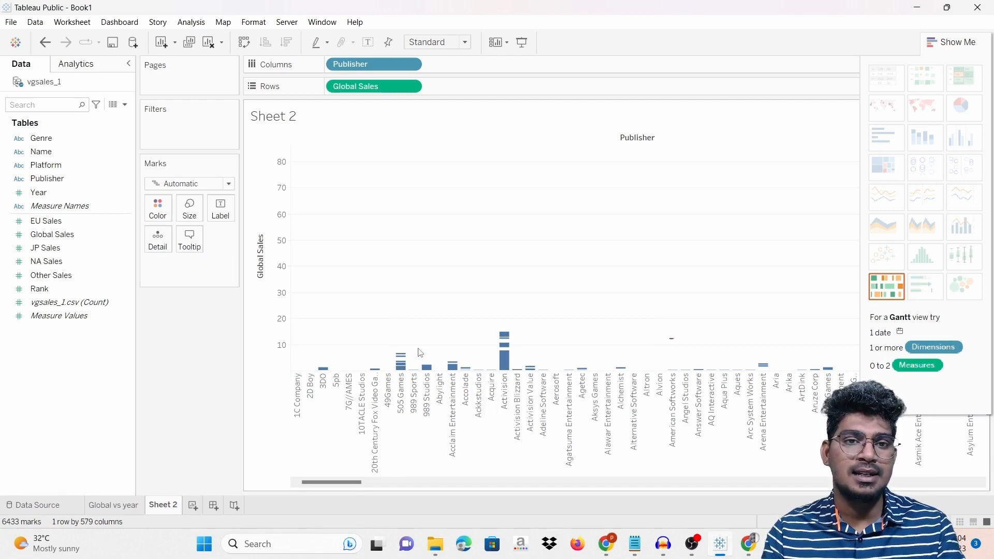
# Replace Publisher on Columns with Platform, add Genre after it, and close the chart suggestions.
pyautogui.moveTo(365, 64); pyautogui.dragTo(53, 261)
pyautogui.moveTo(52, 165); pyautogui.dragTo(362, 74)
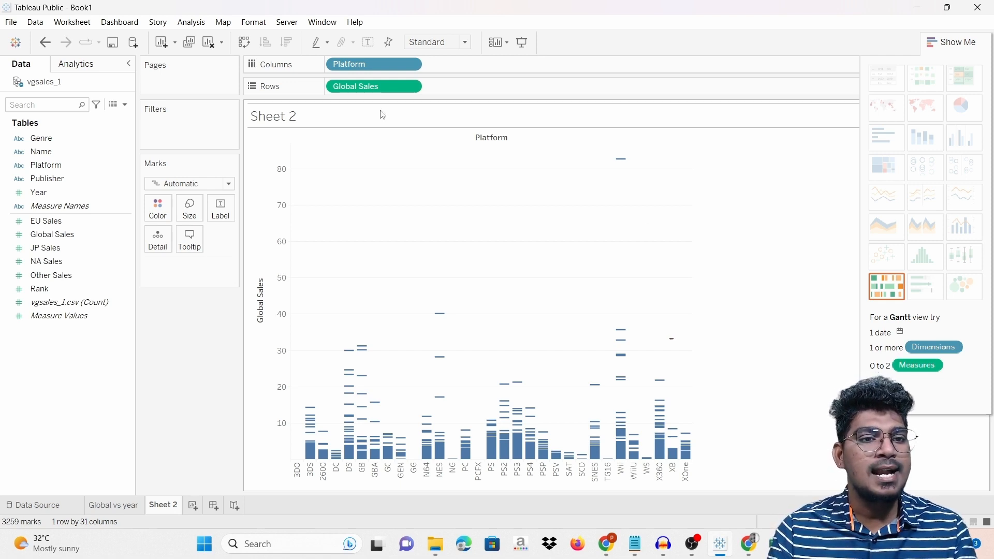
pyautogui.click(31, 138)
pyautogui.moveTo(41, 147)
pyautogui.mouseDown()
pyautogui.moveTo(212, 134)
pyautogui.moveTo(463, 66)
pyautogui.moveTo(450, 64)
pyautogui.mouseUp()
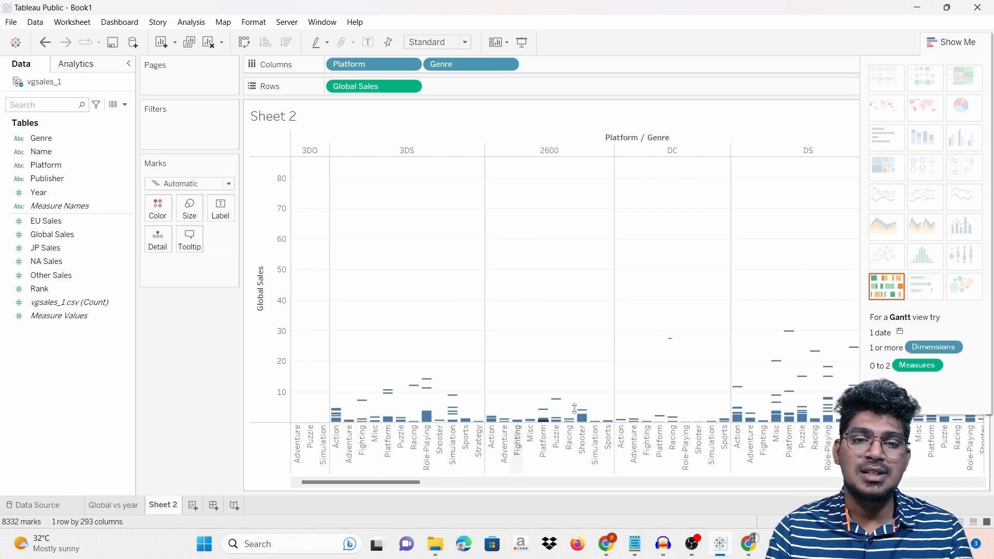
pyautogui.click(963, 42)
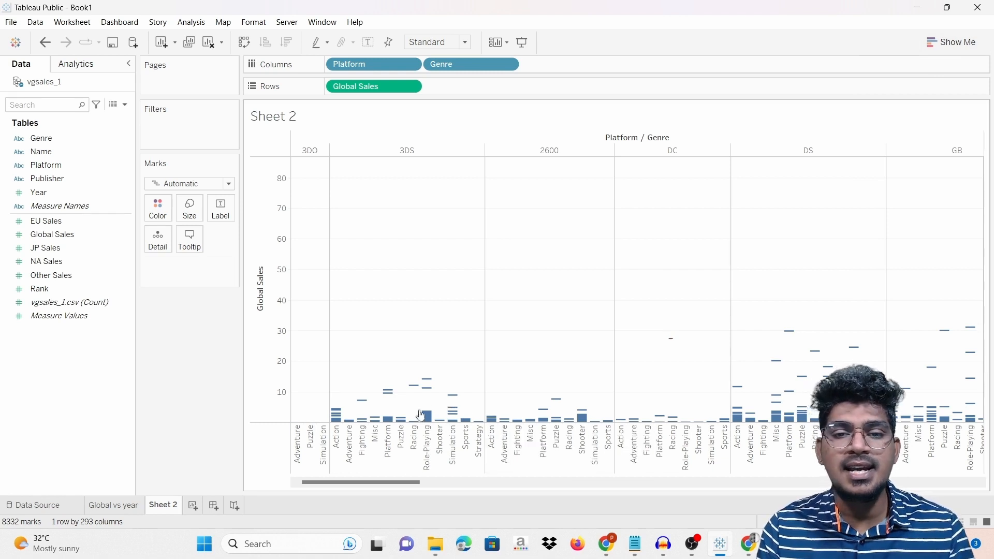
pyautogui.moveTo(351, 484); pyautogui.dragTo(208, 508)
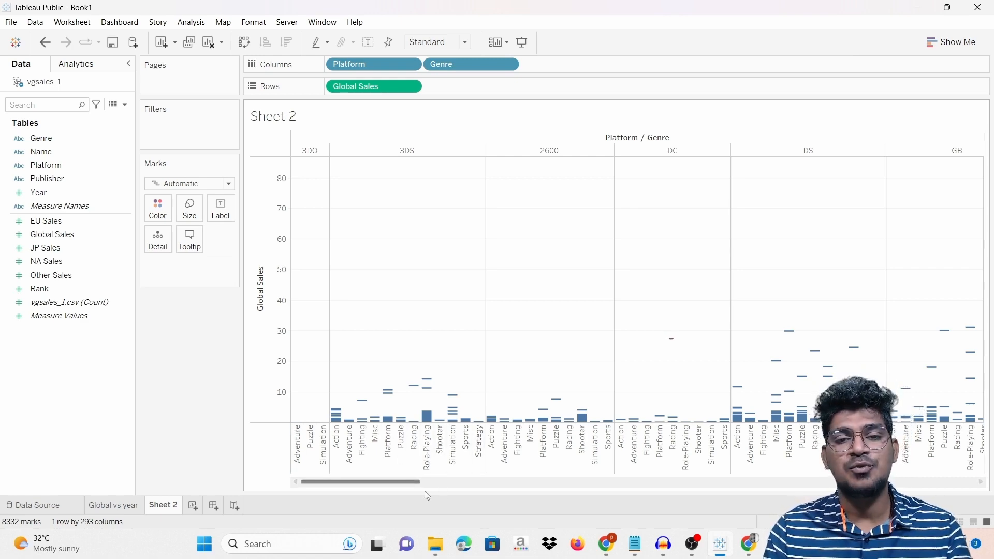
pyautogui.moveTo(407, 484); pyautogui.dragTo(941, 481)
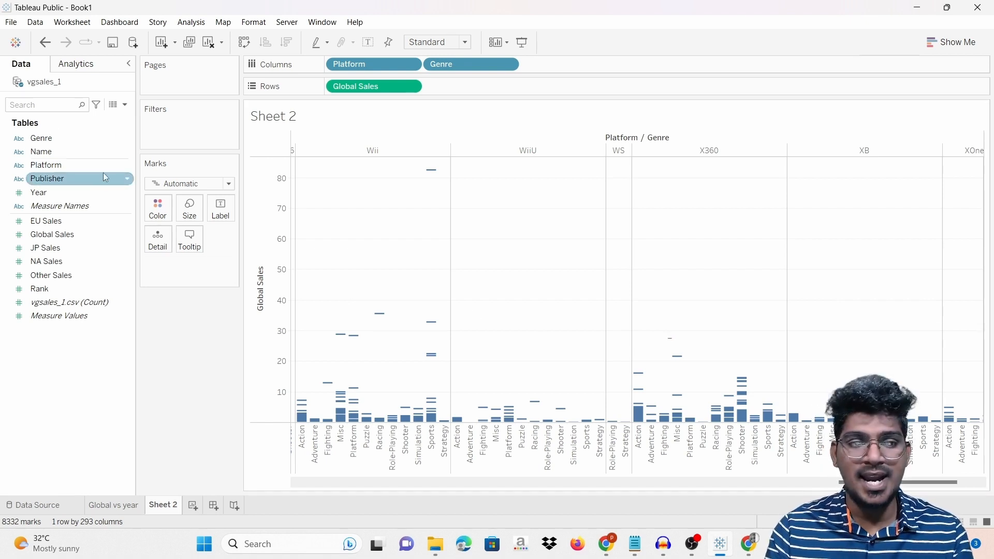
# Remove Platform and Genre from Columns and show the chart suggestions.
pyautogui.click(99, 195)
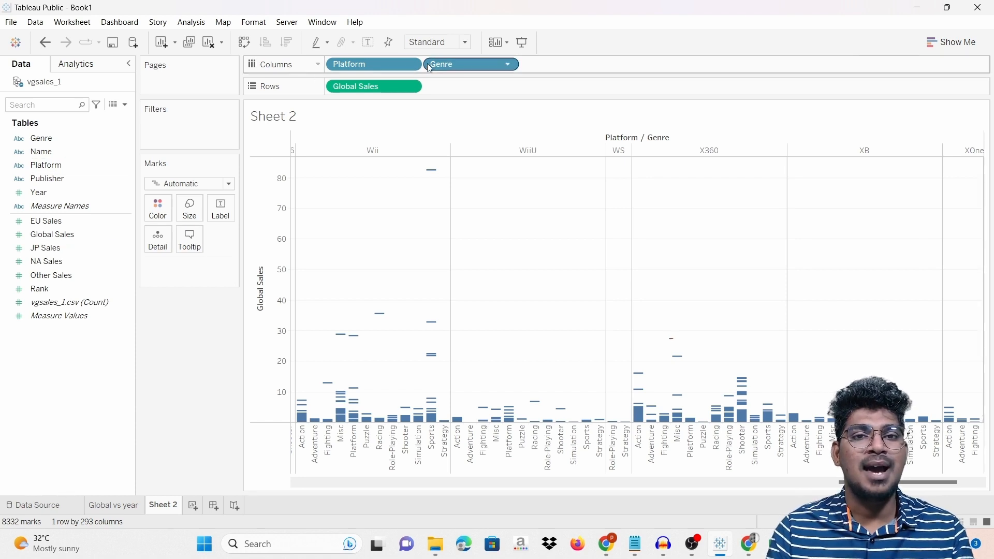
pyautogui.moveTo(386, 64); pyautogui.dragTo(164, 368)
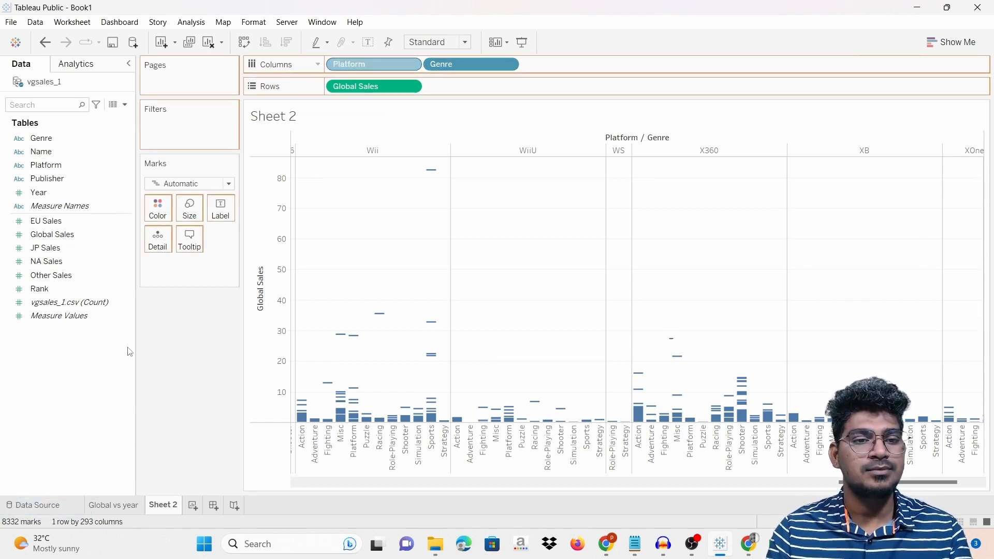
pyautogui.click(952, 42)
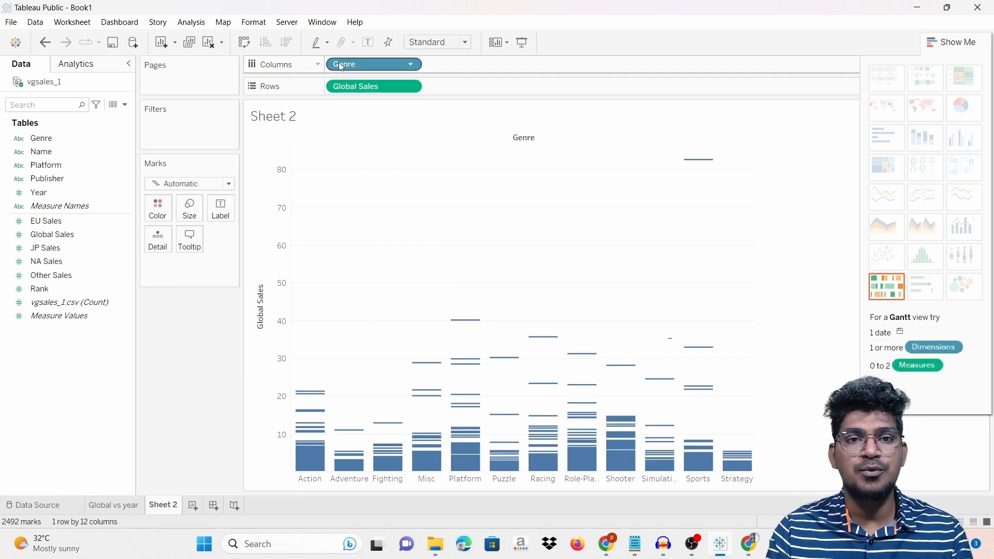
pyautogui.moveTo(347, 71); pyautogui.dragTo(384, 55)
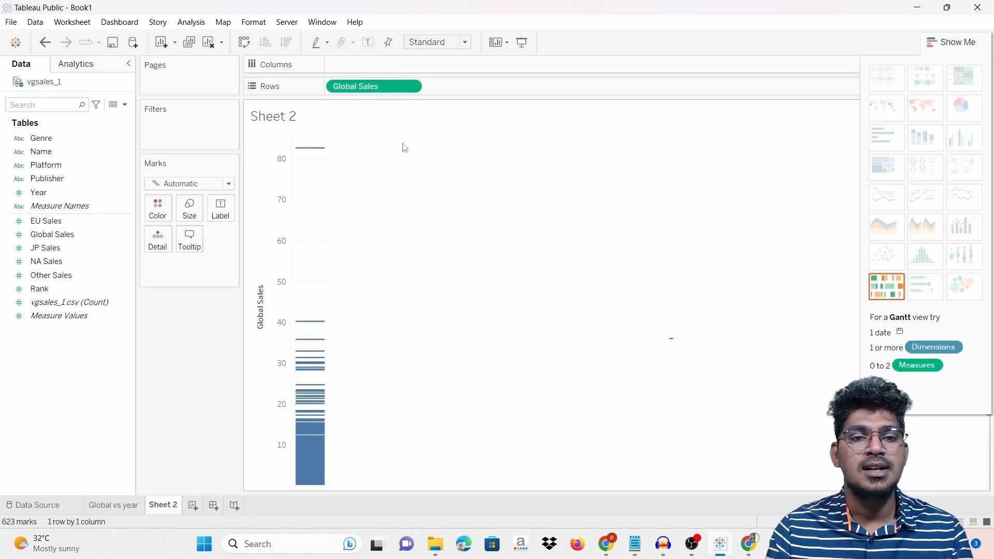
# Move Global Sales from Rows to Columns and place Genre on Rows to make horizontal bars.
pyautogui.moveTo(391, 96); pyautogui.dragTo(391, 74)
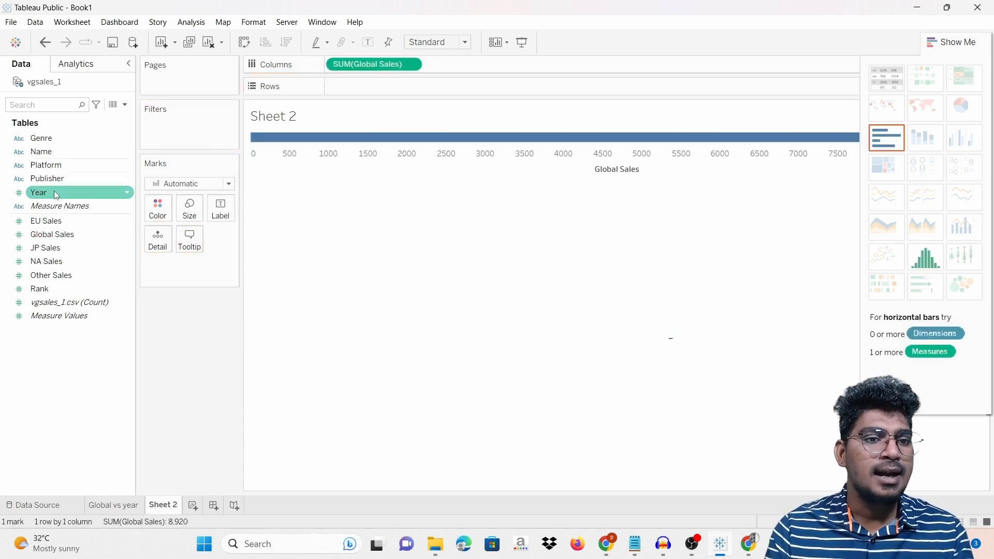
pyautogui.moveTo(76, 135); pyautogui.dragTo(373, 88)
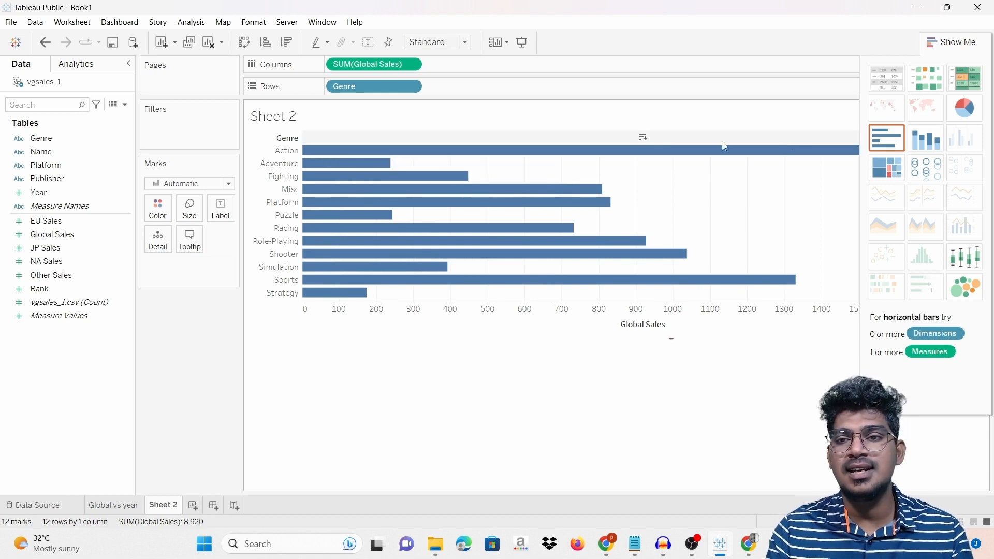
pyautogui.moveTo(852, 162)
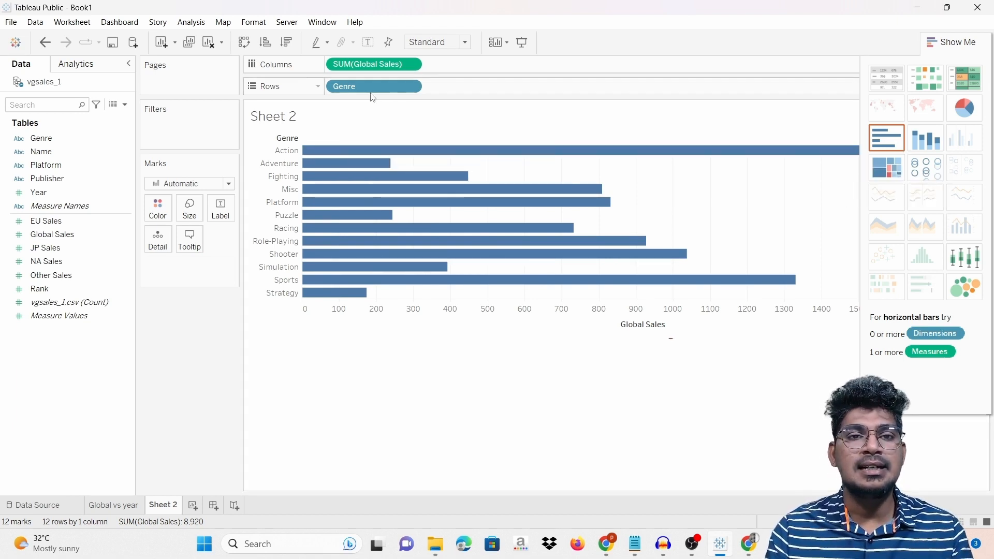
# Swap the chart's axes so that Genre is on Columns and SUM(Global Sales) is on Rows.
pyautogui.moveTo(372, 86); pyautogui.dragTo(473, 62)
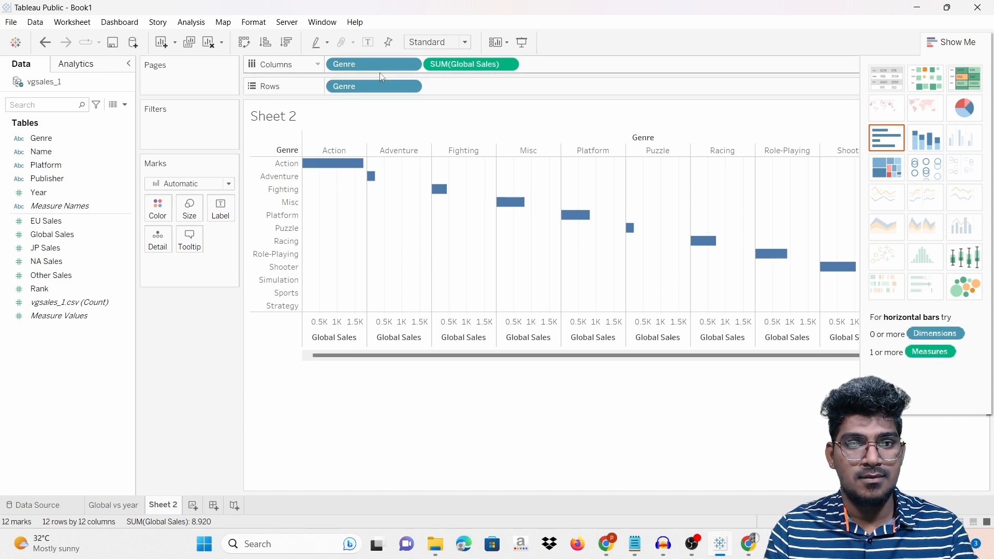
pyautogui.moveTo(399, 63); pyautogui.dragTo(106, 316)
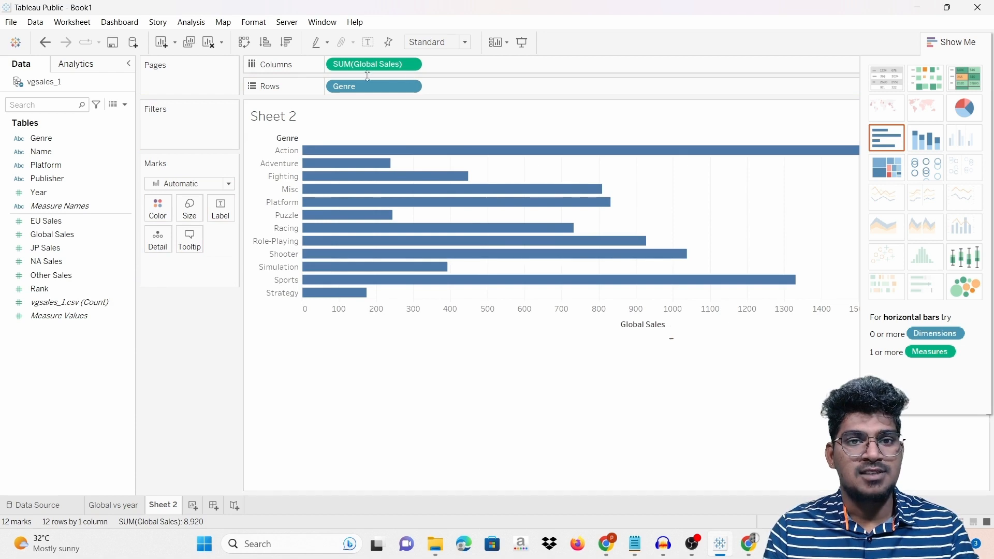
pyautogui.moveTo(363, 90); pyautogui.dragTo(386, 67)
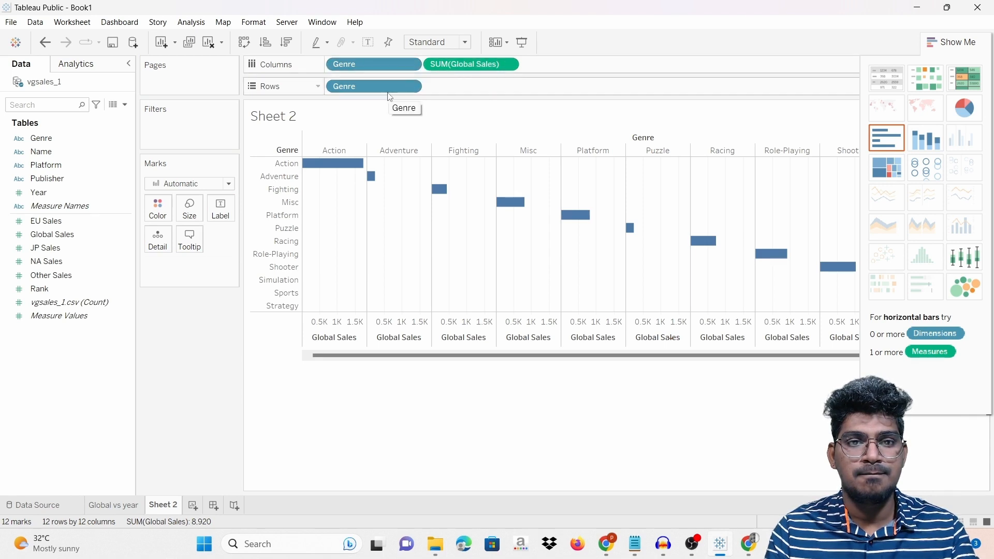
pyautogui.moveTo(497, 65)
pyautogui.mouseDown()
pyautogui.moveTo(463, 110)
pyautogui.moveTo(487, 87)
pyautogui.mouseUp()
pyautogui.moveTo(363, 86); pyautogui.dragTo(36, 362)
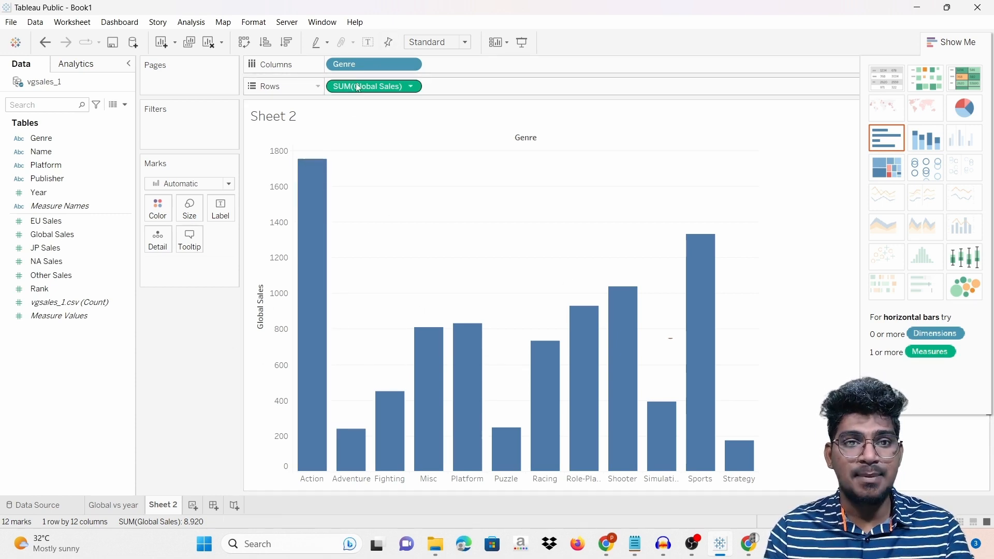
# Copy Genre from Columns onto the marks and use it to color the bars.
pyautogui.press('super')
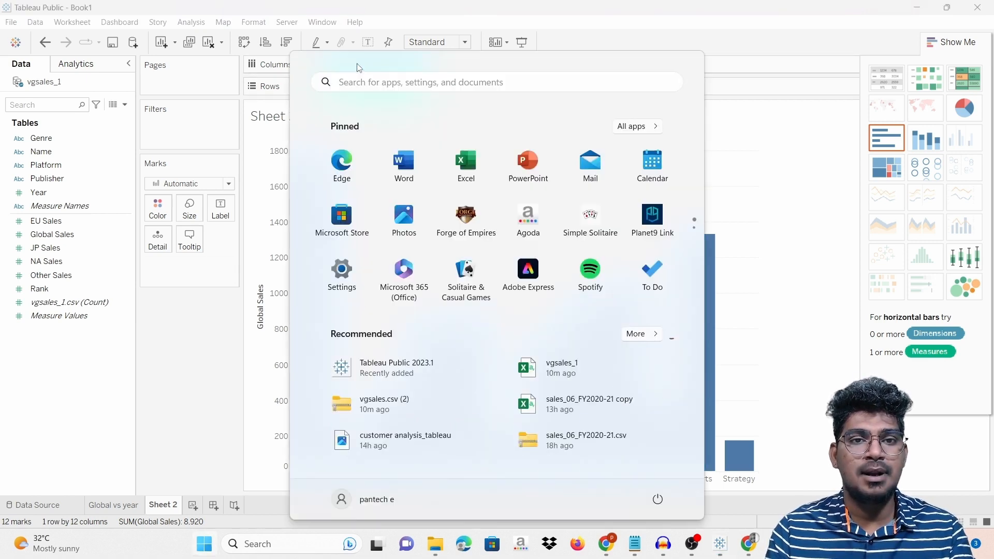
pyautogui.click(185, 336)
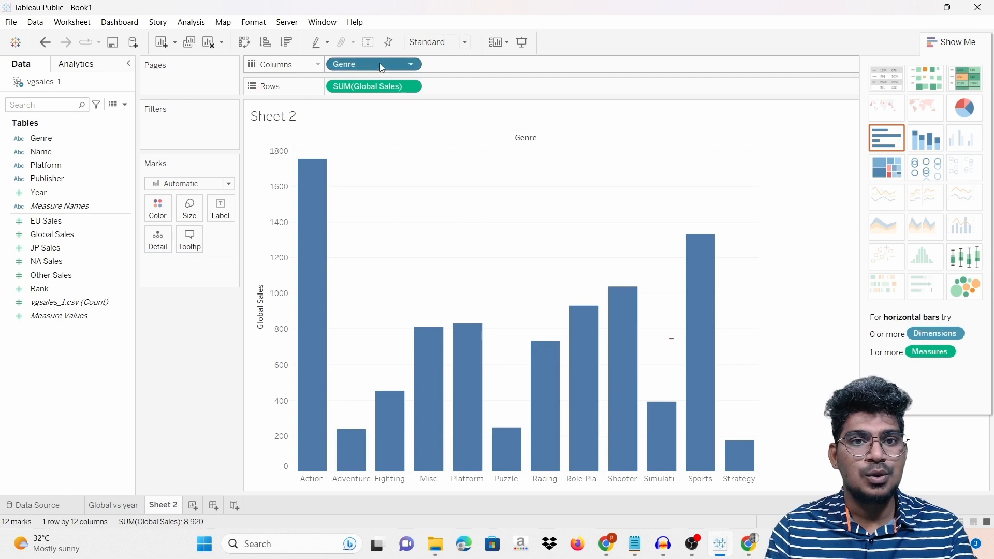
pyautogui.moveTo(380, 64); pyautogui.dragTo(202, 263)
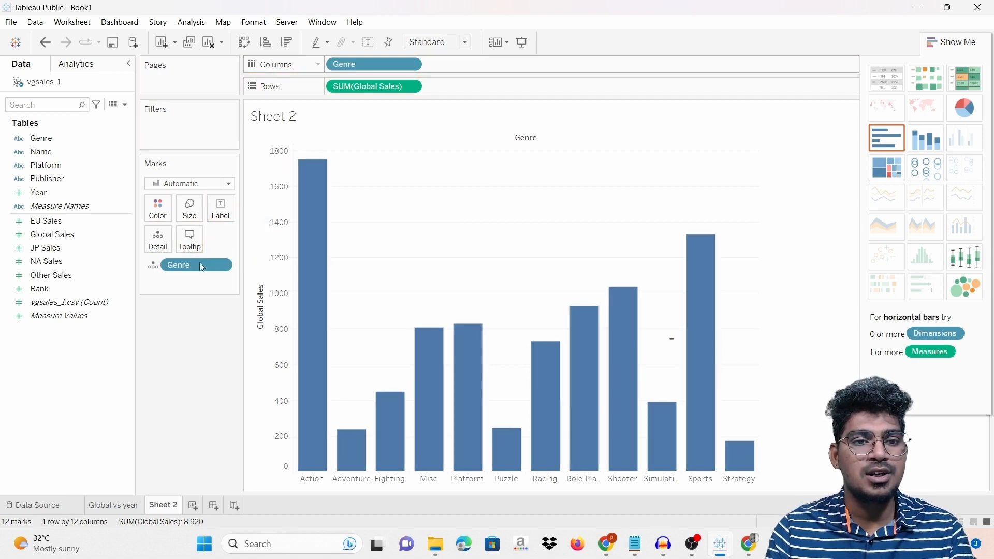
pyautogui.click(153, 266)
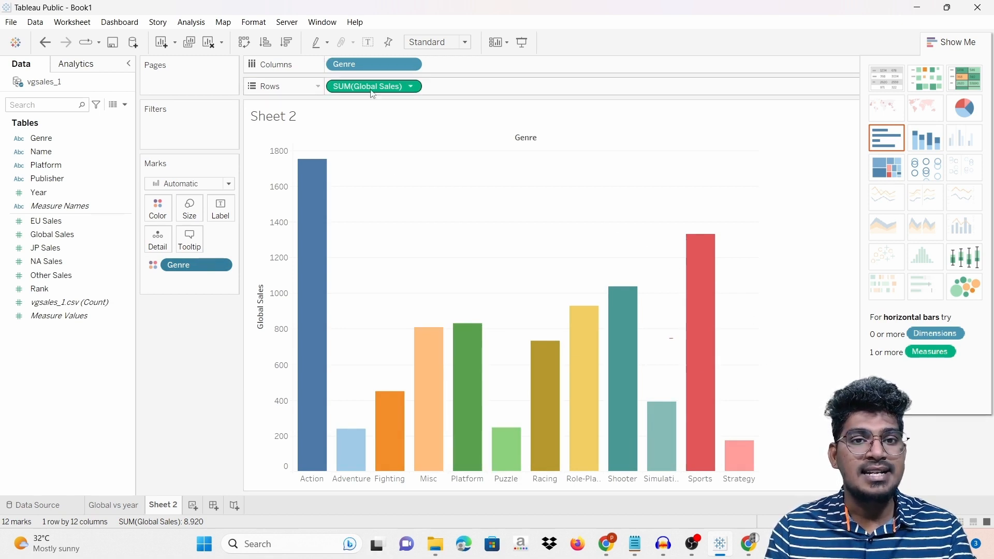
# Copy SUM(Global Sales) onto the marks, show it as the bars' labels, and check the label settings.
pyautogui.moveTo(367, 86); pyautogui.dragTo(191, 285)
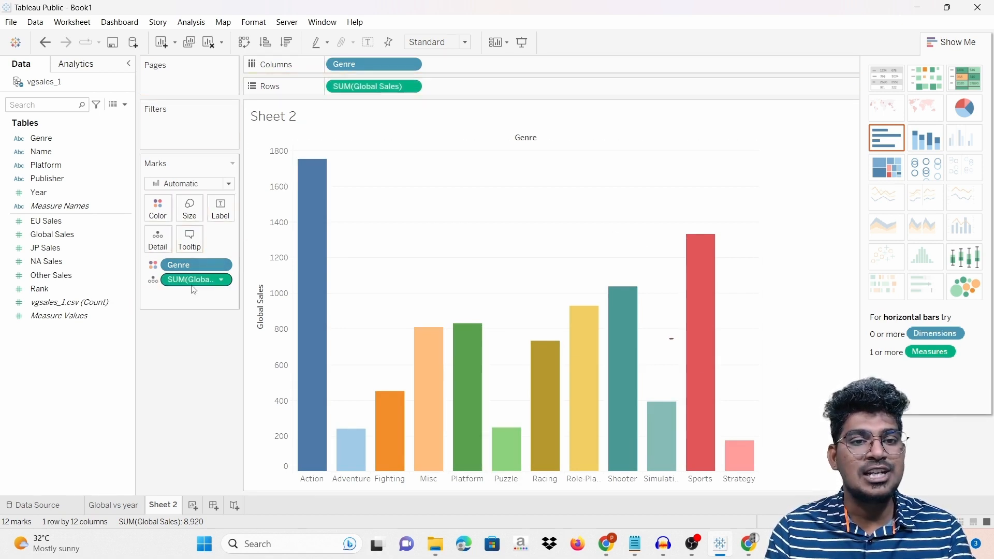
pyautogui.click(149, 282)
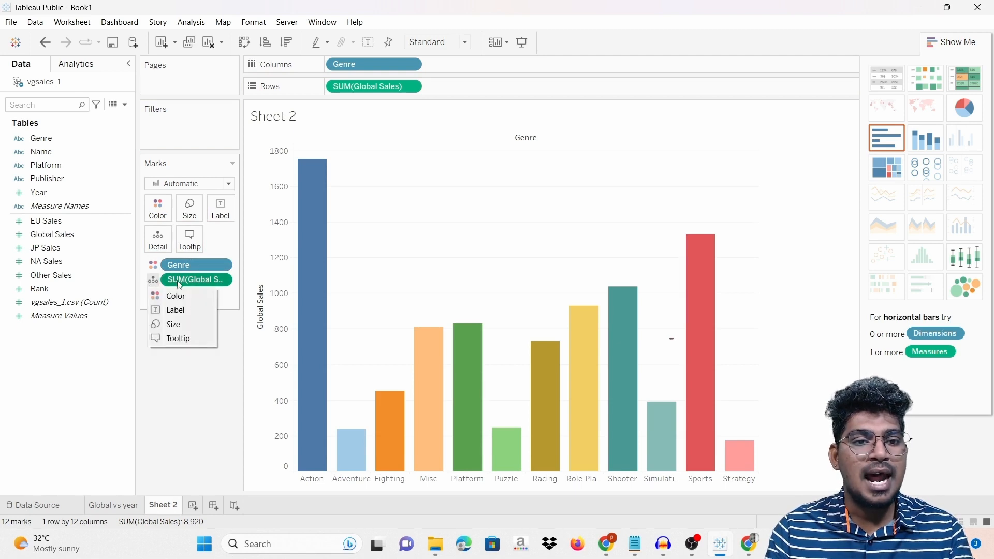
pyautogui.moveTo(183, 282); pyautogui.dragTo(231, 205)
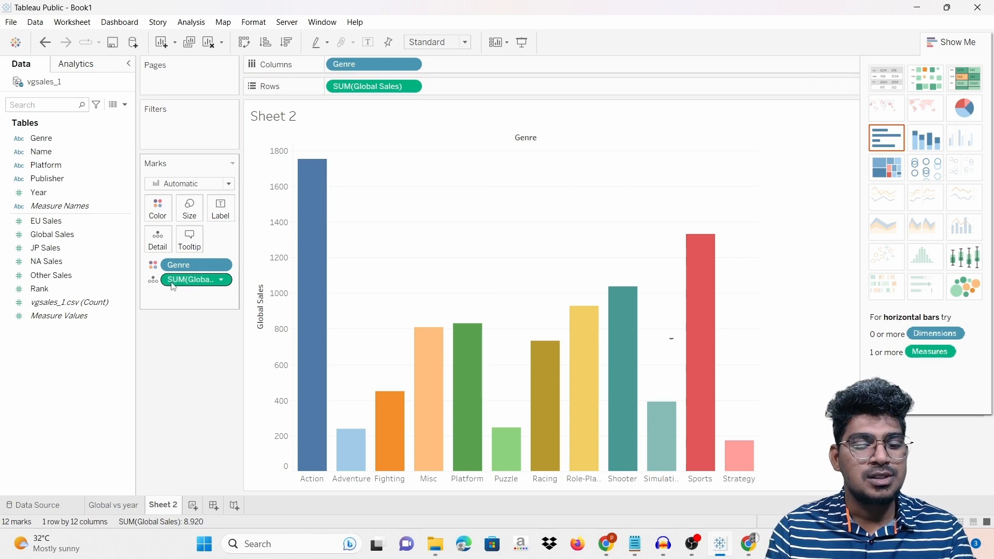
pyautogui.moveTo(174, 288); pyautogui.dragTo(219, 213)
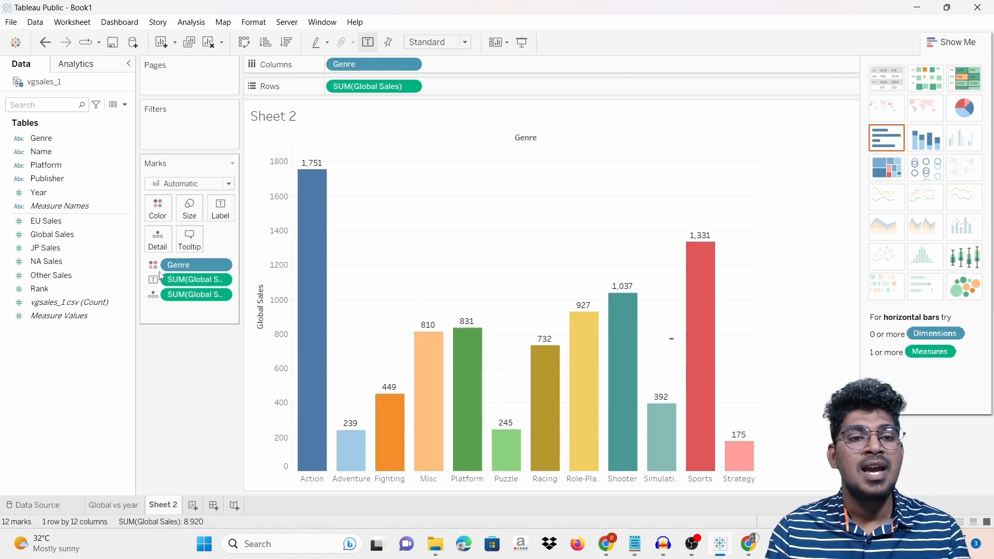
pyautogui.click(155, 286)
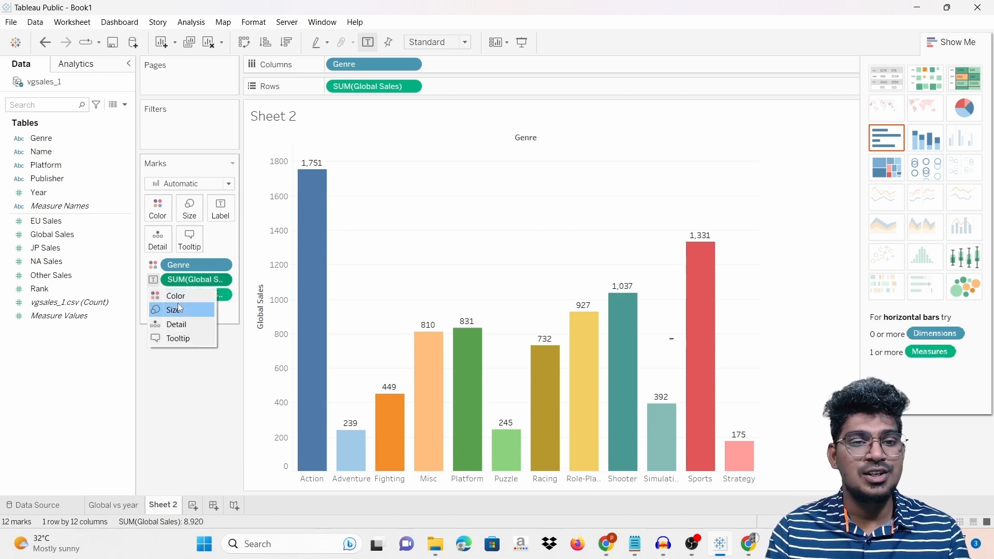
pyautogui.click(213, 218)
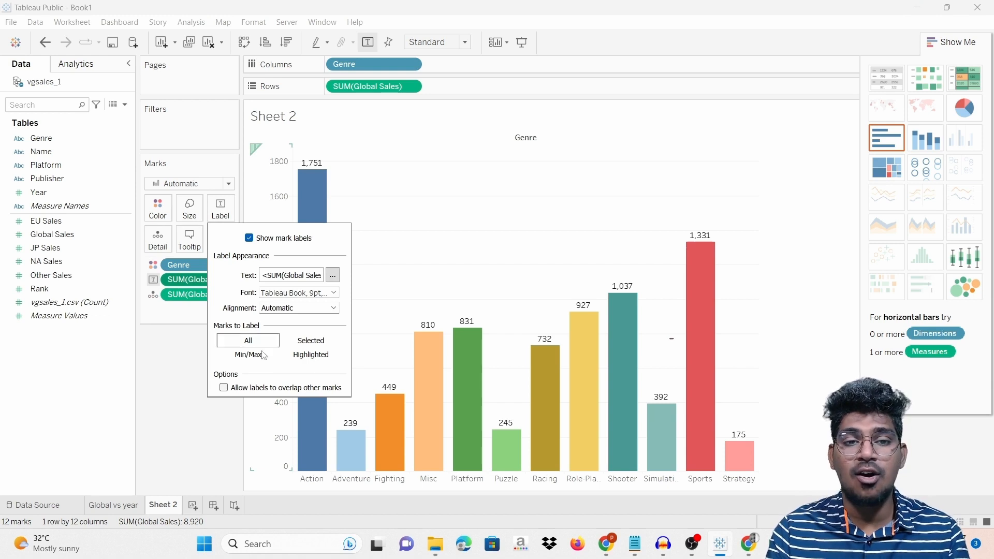
pyautogui.click(167, 371)
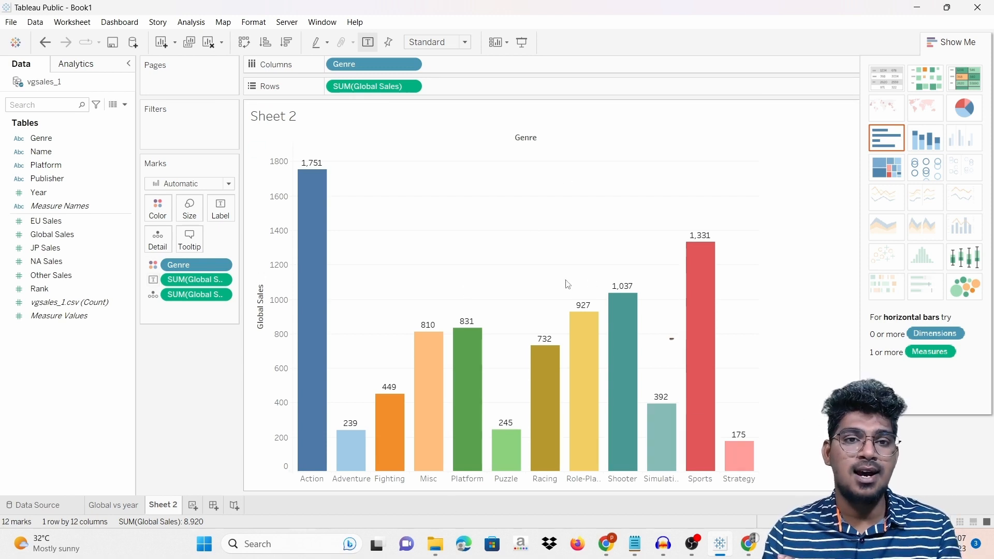
# Rename Sheet 2 as "genre vs global".
pyautogui.rightClick(167, 510)
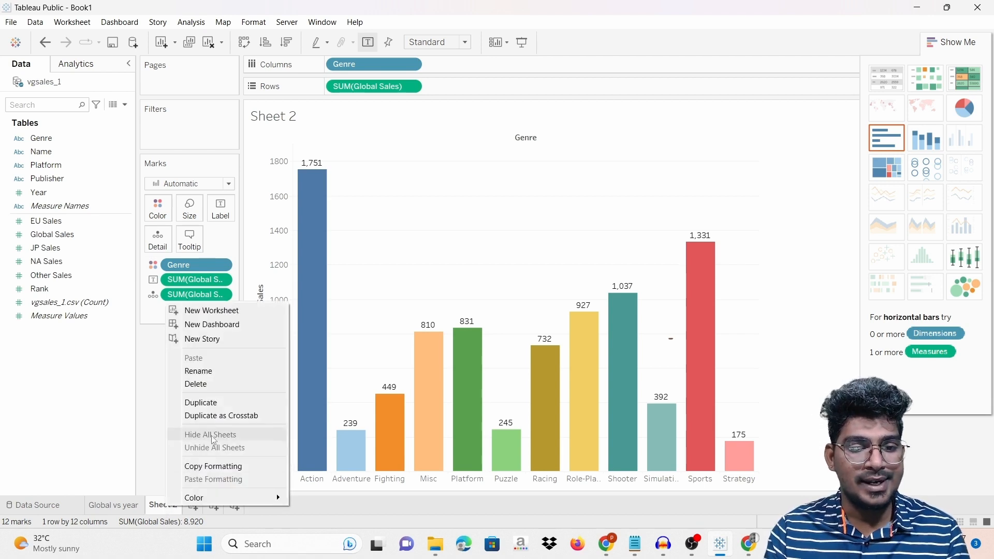
pyautogui.click(223, 377)
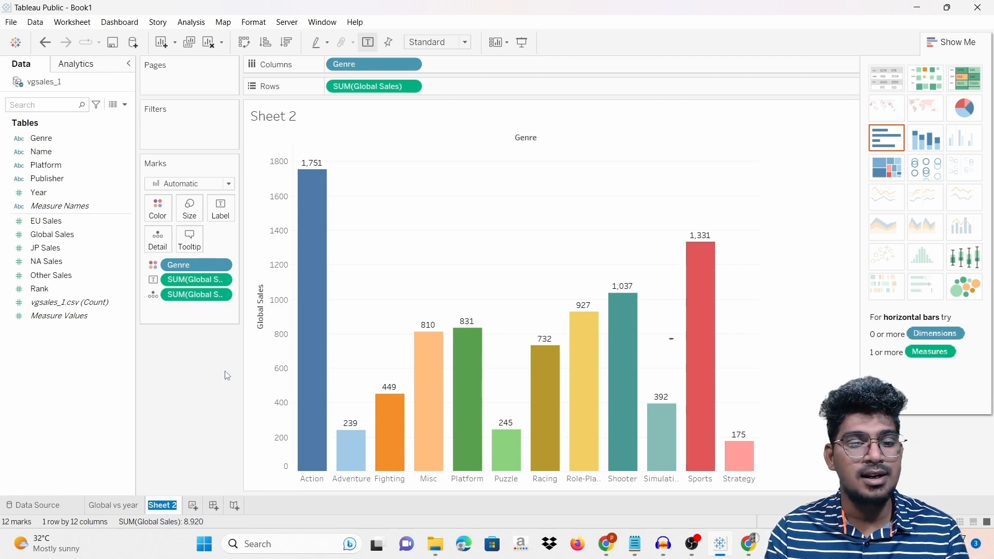
pyautogui.press('BackSpace')
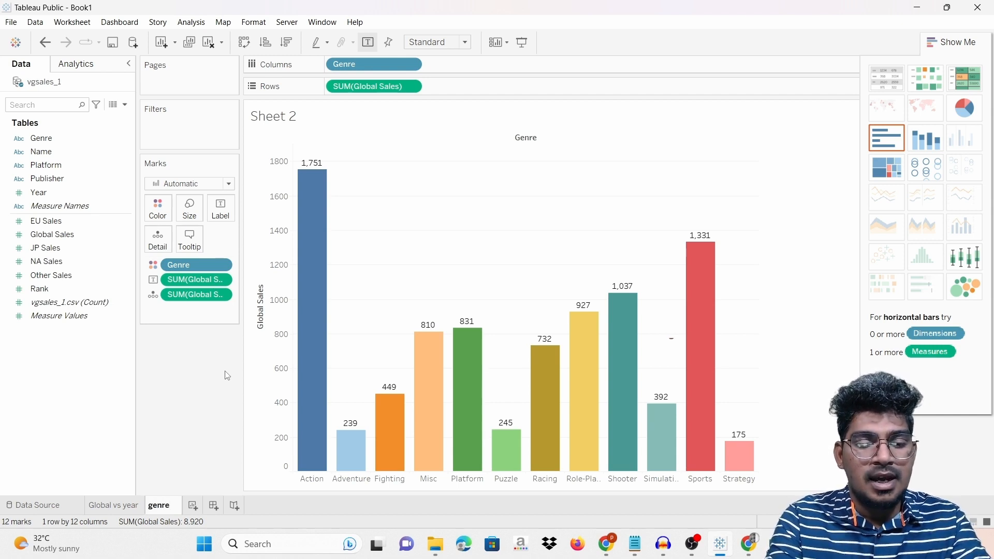
pyautogui.write('genre vs gol')
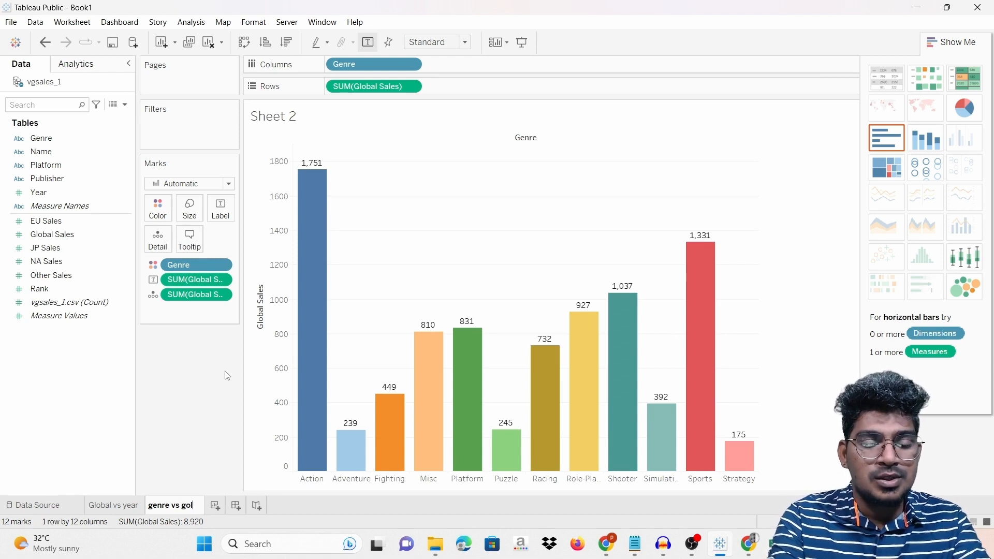
pyautogui.press('BackSpace')
pyautogui.press('BackSpace')
pyautogui.write('loab')
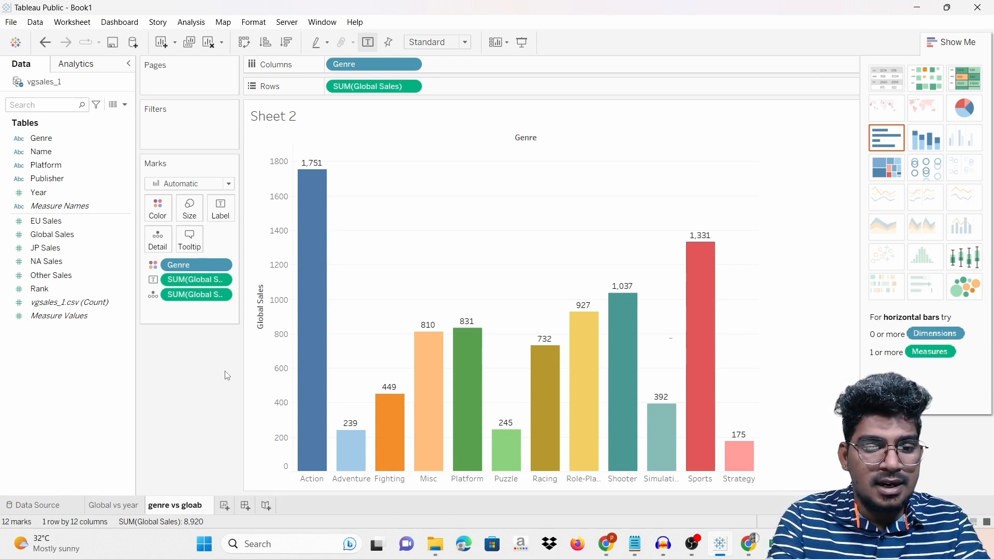
pyautogui.write('l')
pyautogui.press('BackSpace')
pyautogui.press('BackSpace')
pyautogui.press('BackSpace')
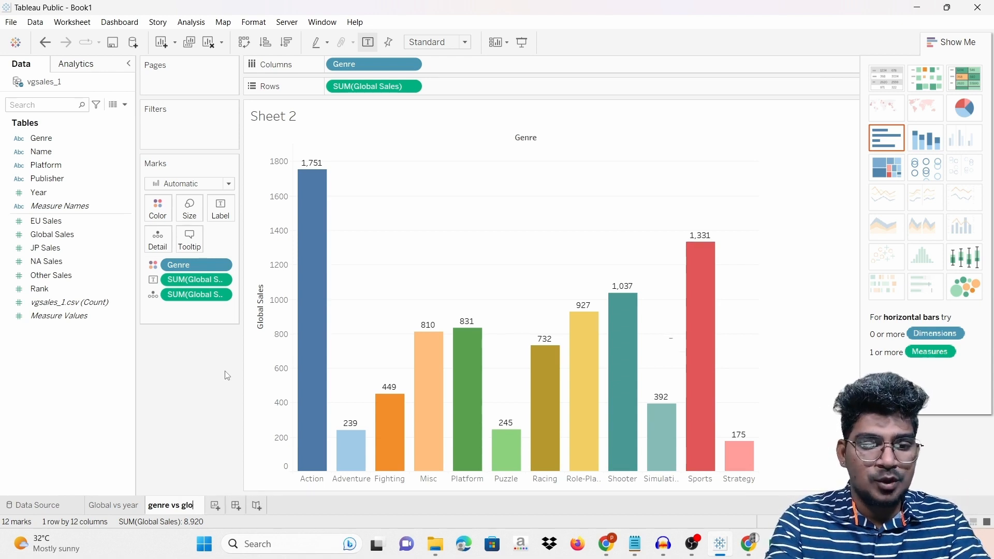
pyautogui.write('bal')
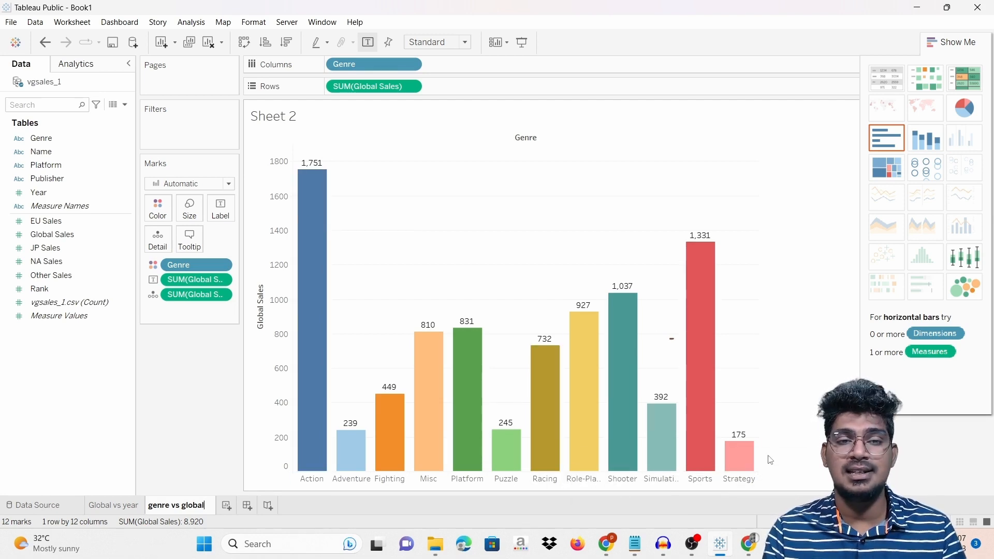
pyautogui.press('Return')
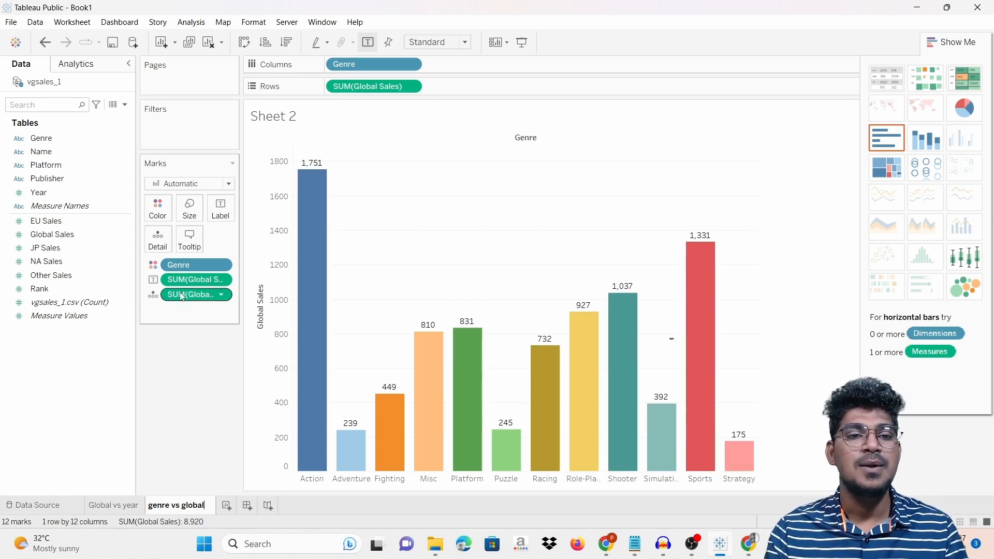
# Remove the duplicate SUM(Global Sales) detail from the marks and review the label settings without changing them.
pyautogui.click(152, 297)
pyautogui.click(173, 325)
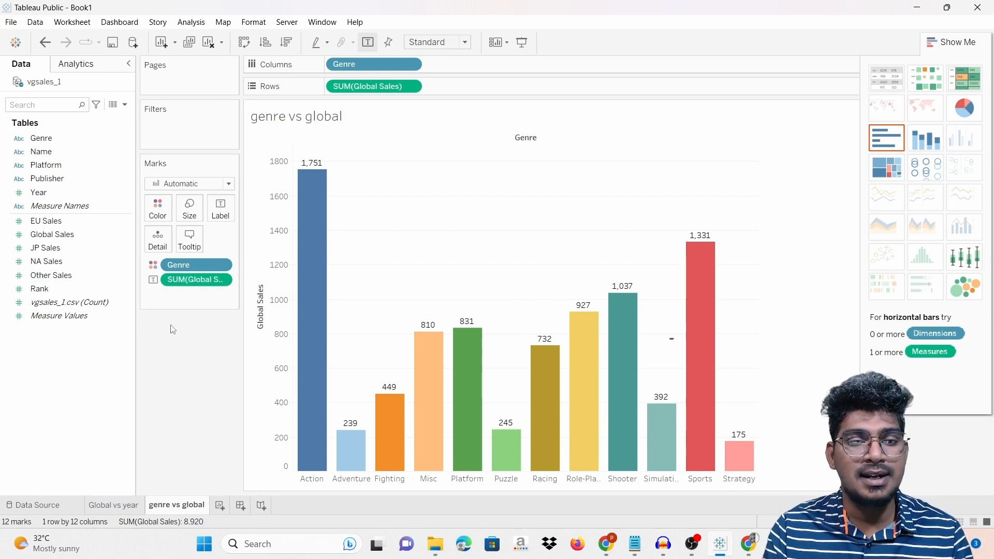
pyautogui.click(153, 280)
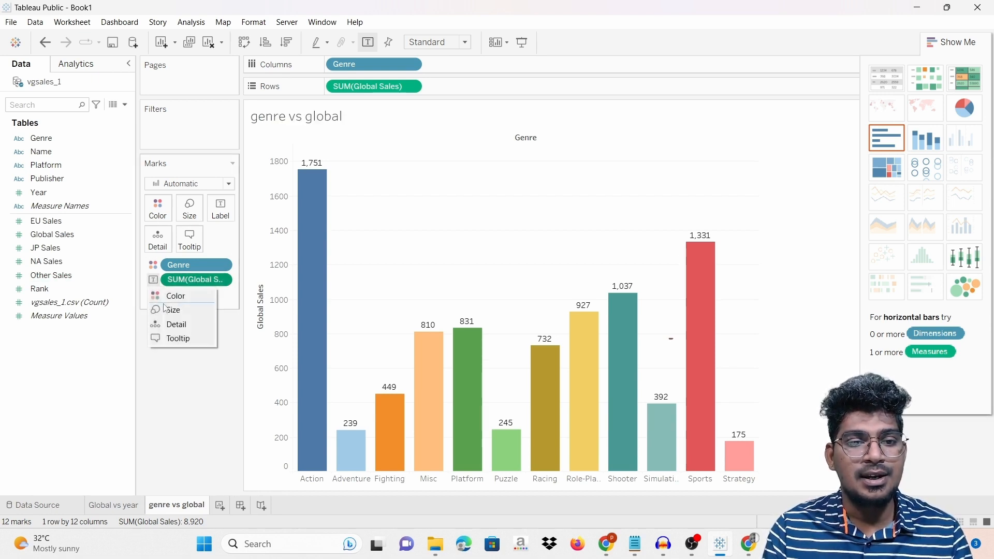
pyautogui.click(221, 220)
pyautogui.click(221, 220)
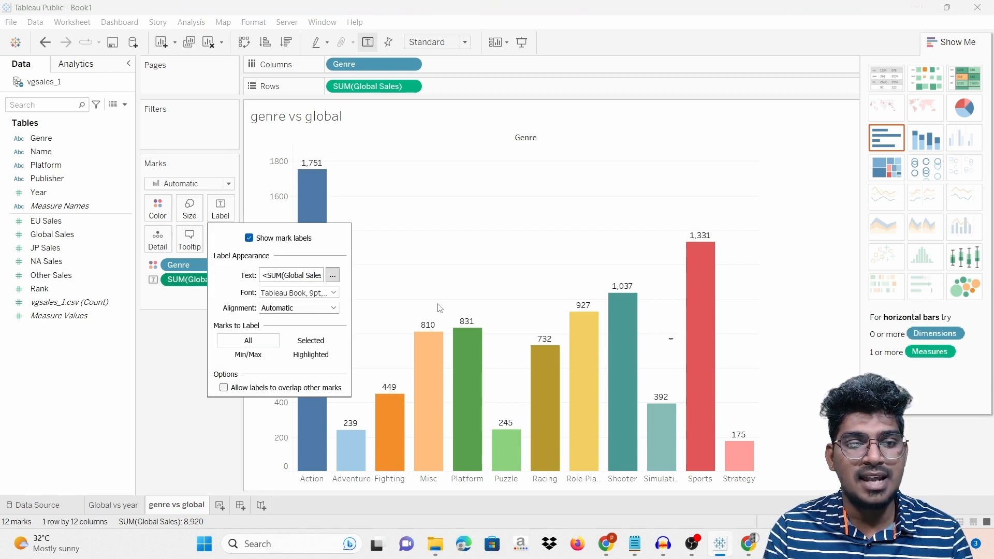
pyautogui.click(169, 377)
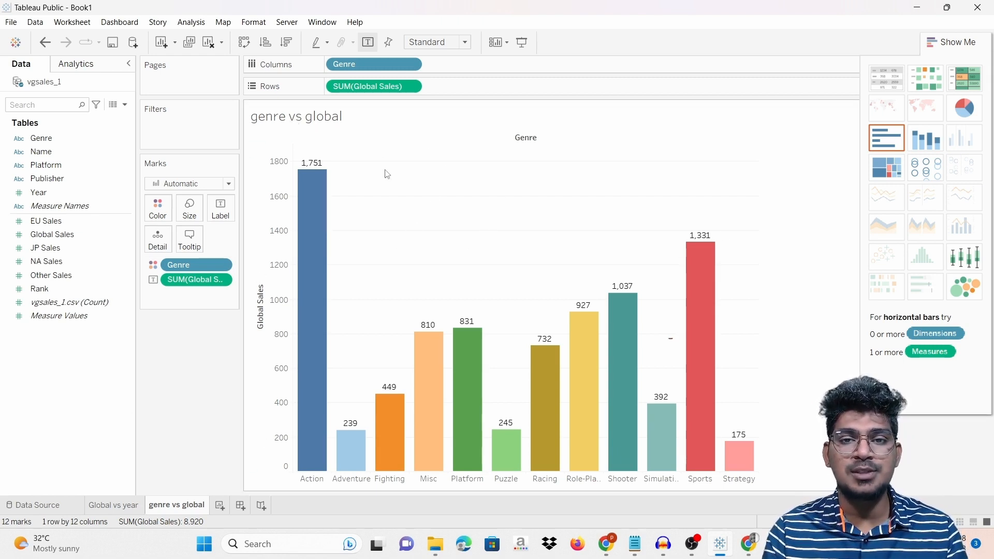
# Examine the zero line and grid line formatting options of the genre vs global chart.
pyautogui.rightClick(455, 187)
pyautogui.click(485, 241)
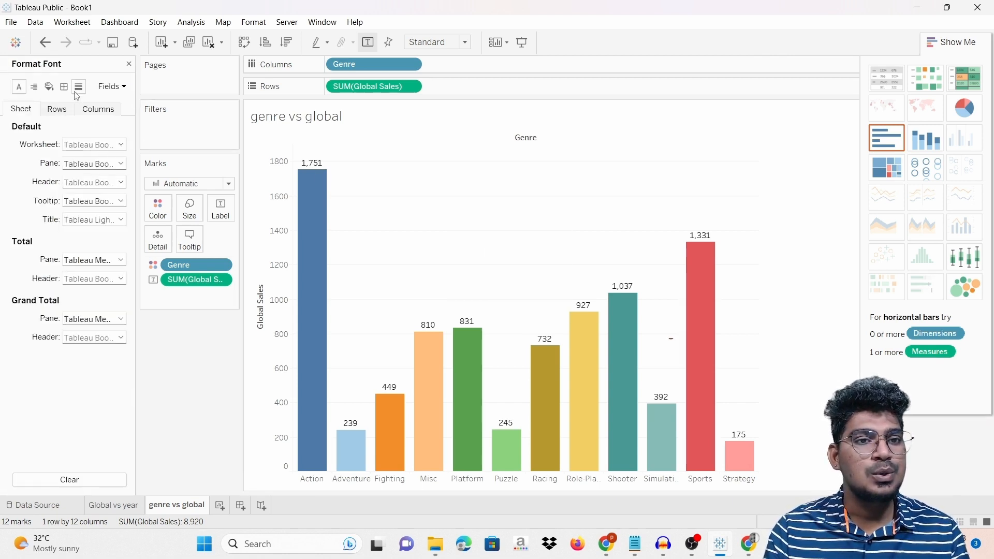
pyautogui.click(78, 87)
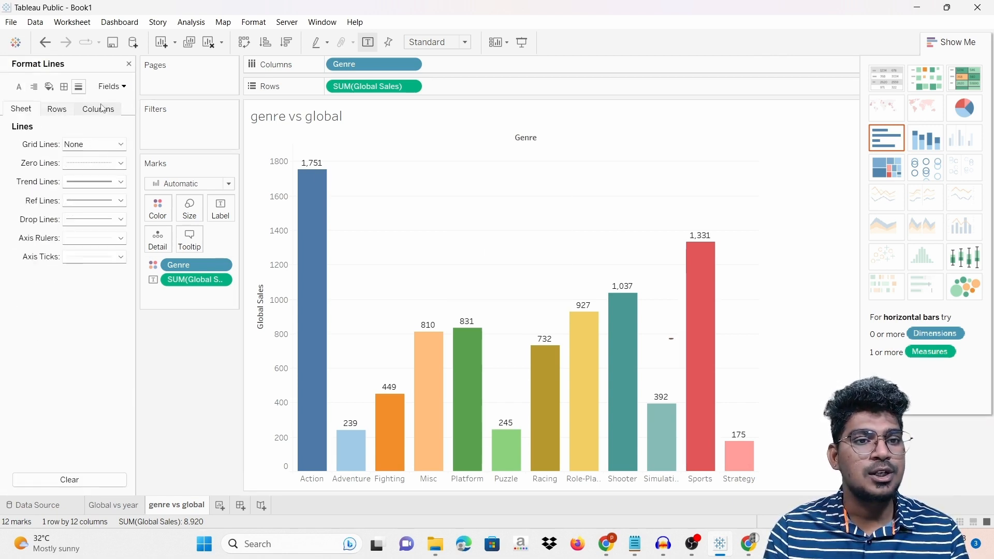
pyautogui.click(120, 163)
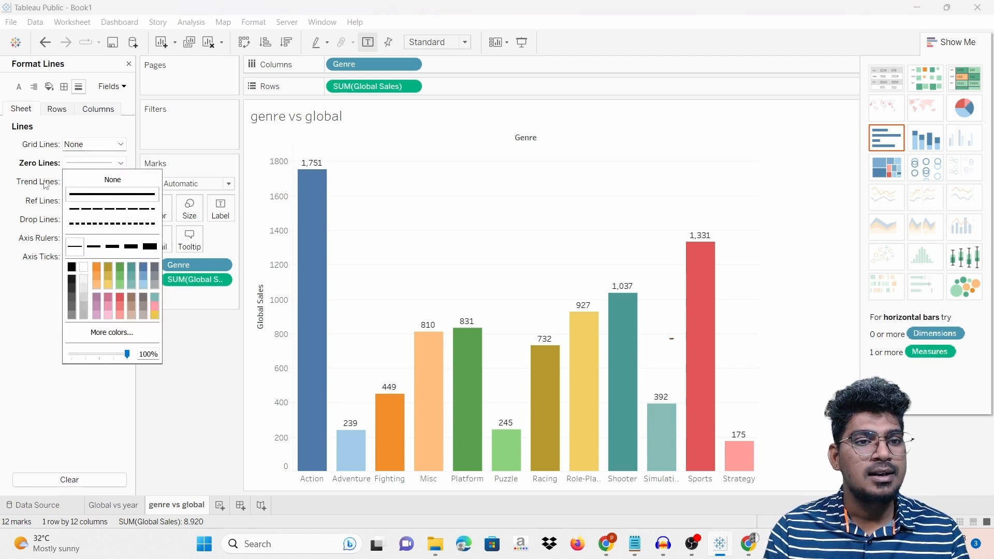
pyautogui.click(115, 163)
pyautogui.click(119, 144)
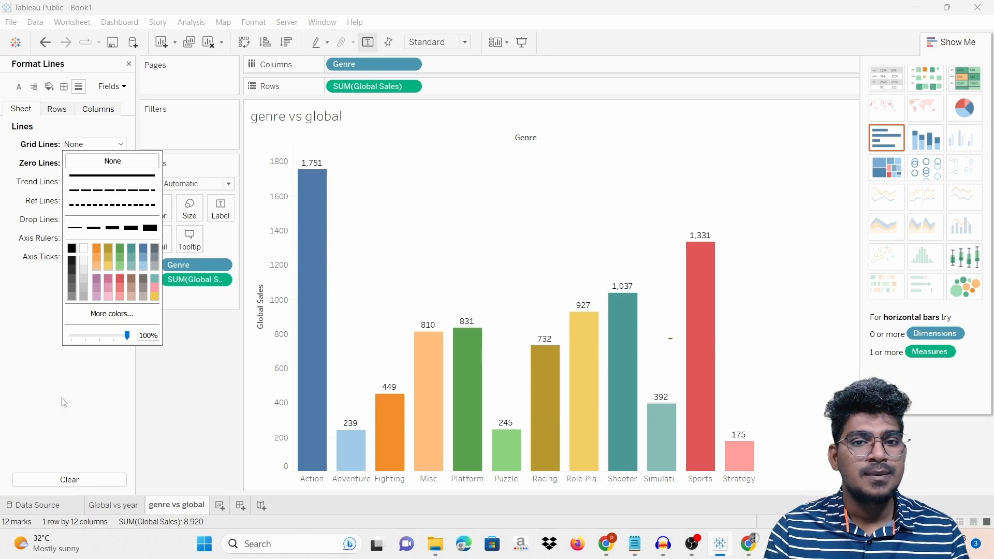
pyautogui.click(571, 220)
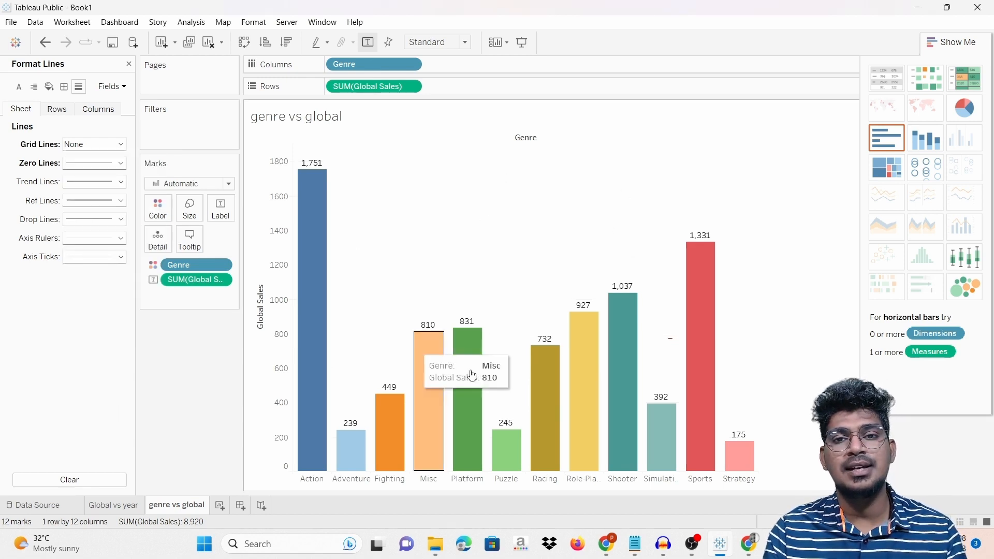
# Check the Global vs year sheet against genre vs global and create a new dashboard.
pyautogui.click(106, 507)
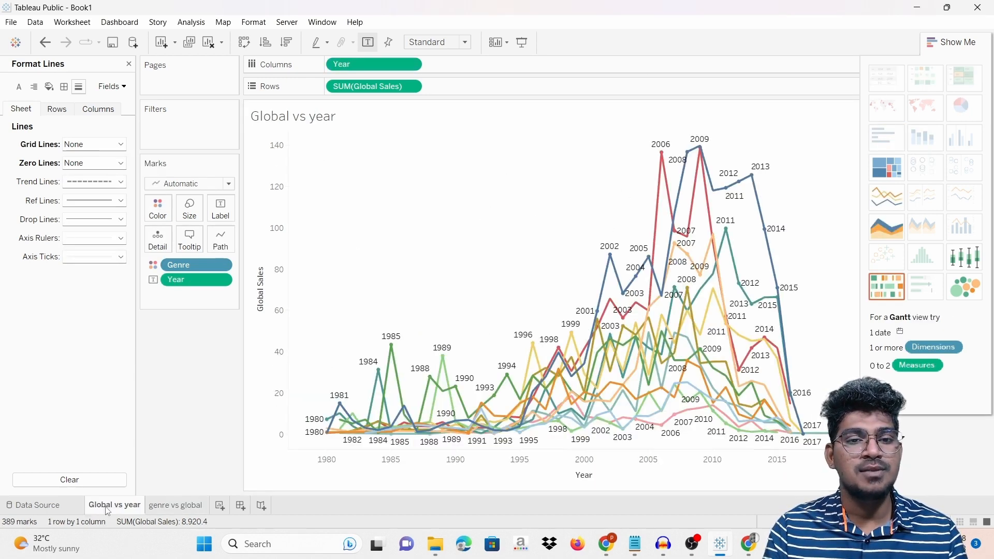
pyautogui.click(170, 506)
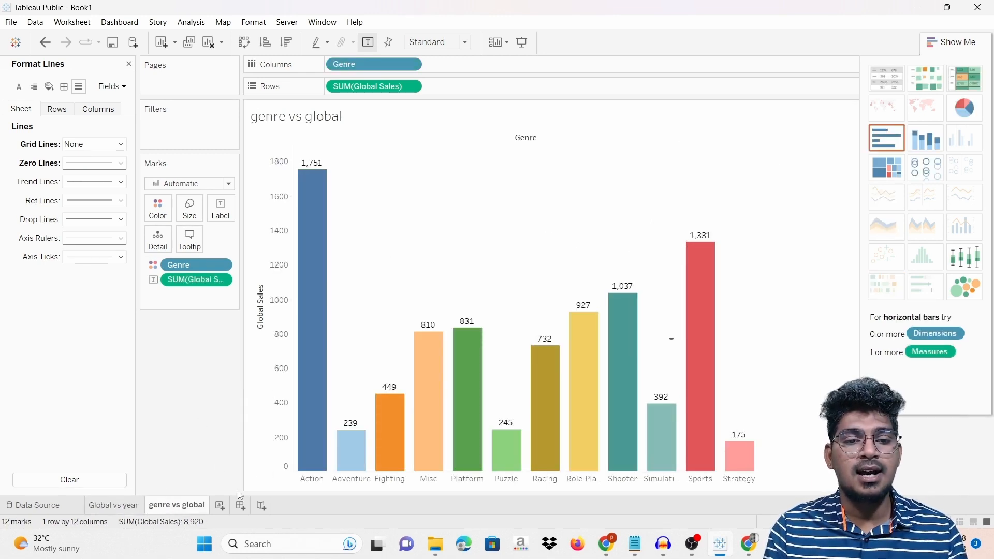
pyautogui.click(240, 506)
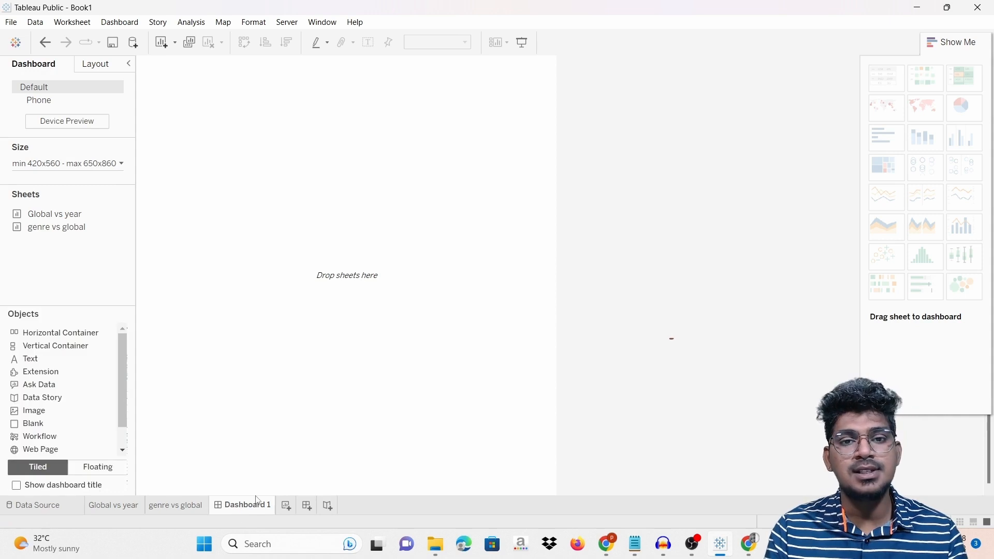
# Review the genre vs global and Global vs year charts and hide the Show Me chart suggestions.
pyautogui.click(181, 509)
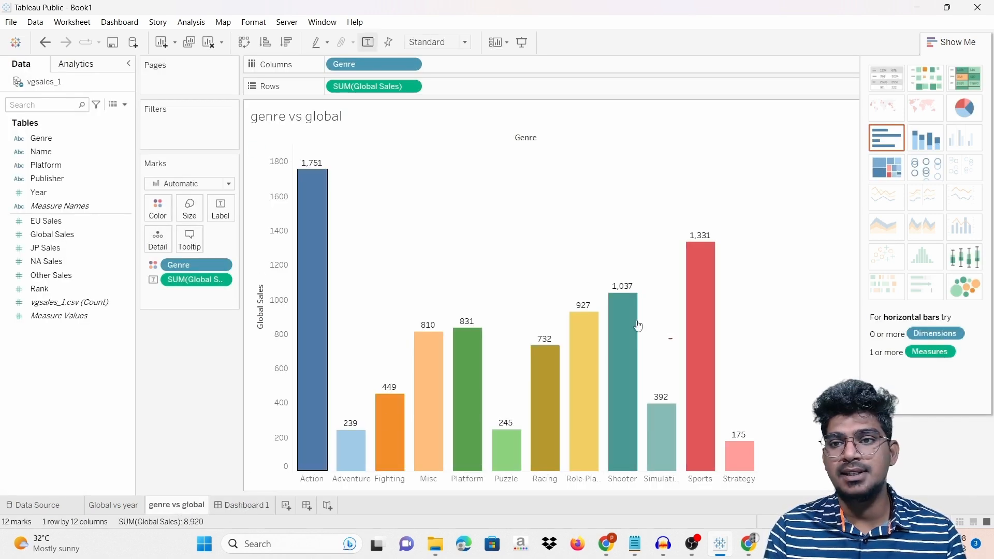
pyautogui.click(103, 507)
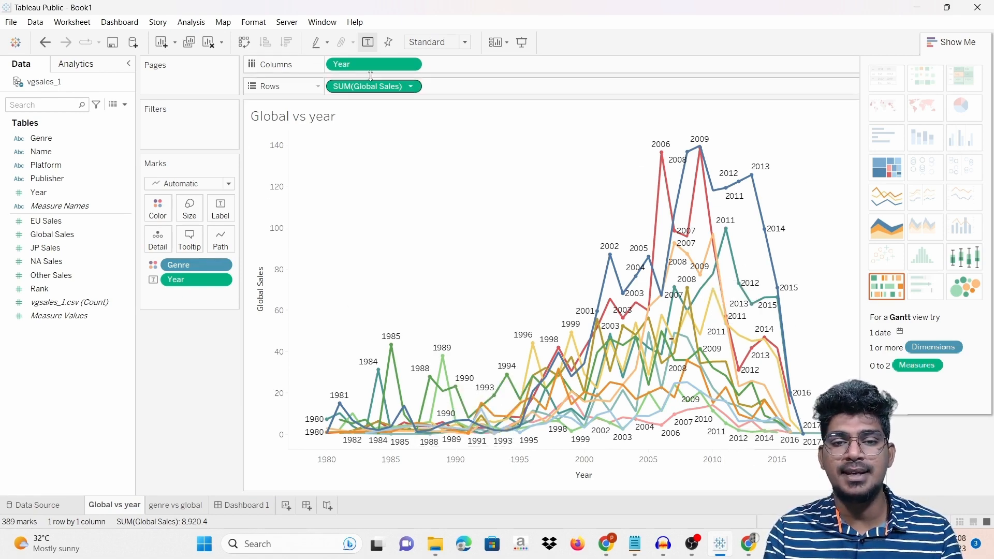
pyautogui.click(170, 502)
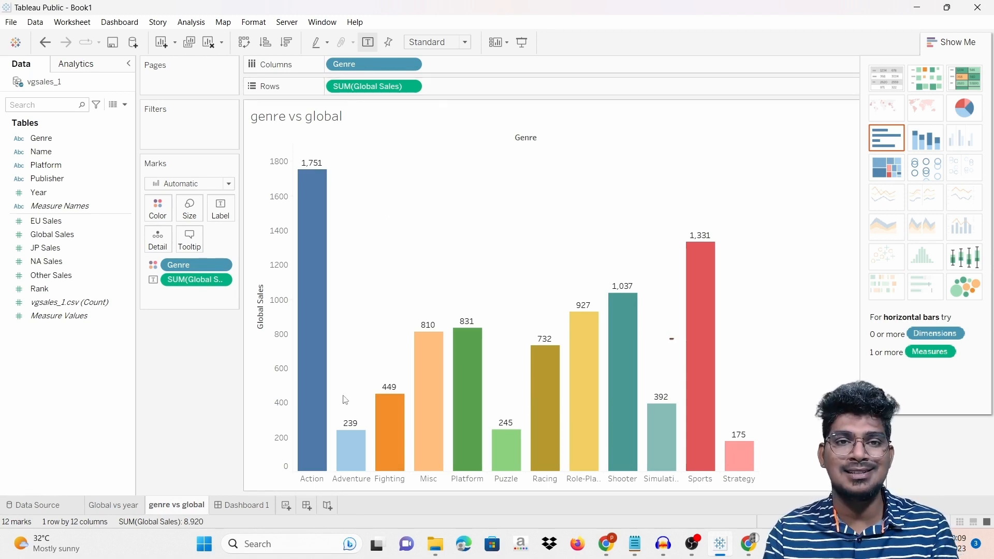
pyautogui.moveTo(377, 436)
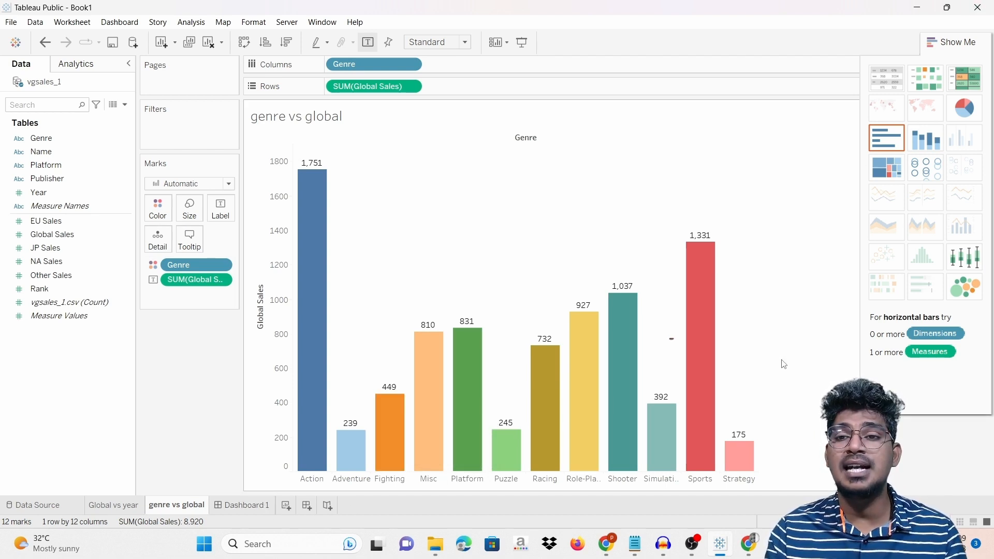
pyautogui.click(943, 41)
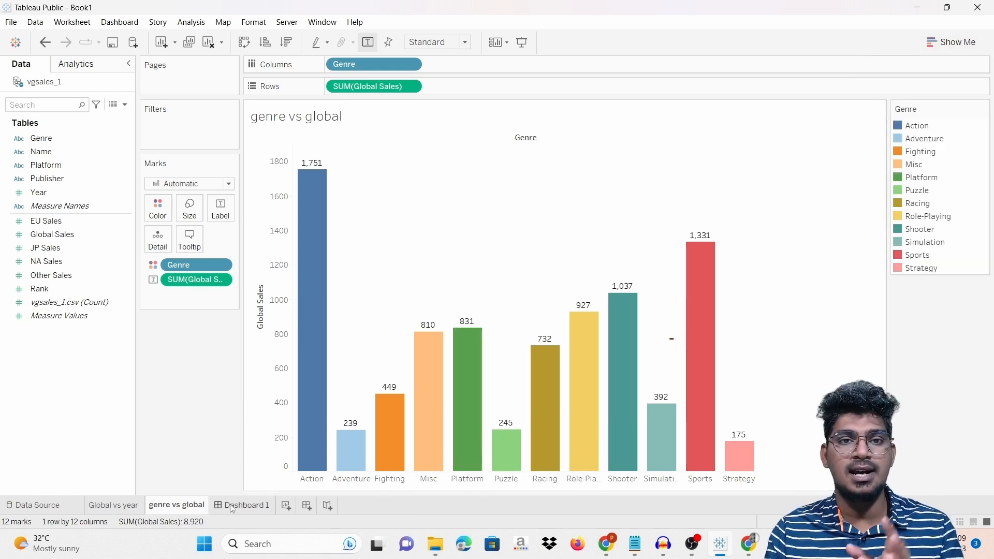
# Set Dashboard 1 to Automatic size and switch its object layout to Floating.
pyautogui.moveTo(232, 510)
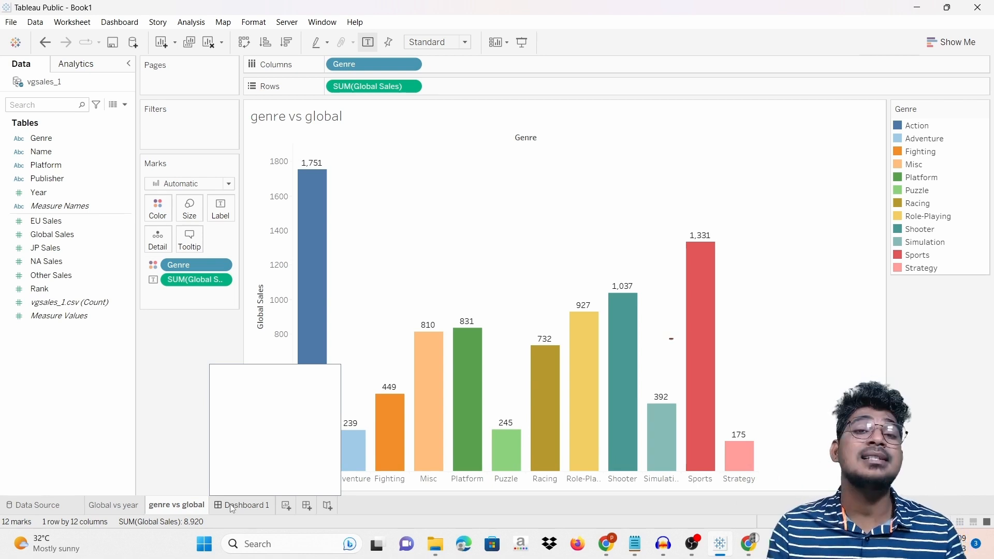
pyautogui.click(232, 508)
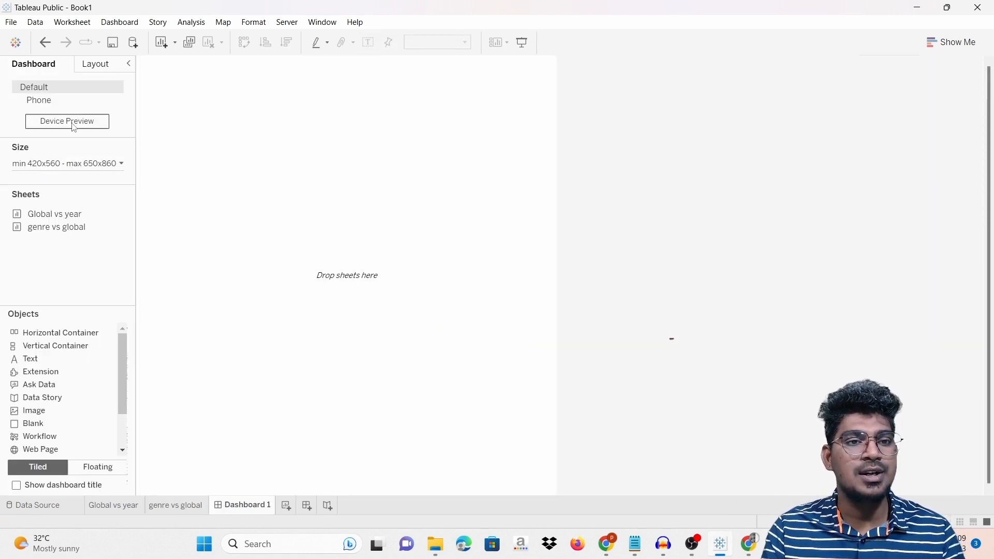
pyautogui.click(122, 165)
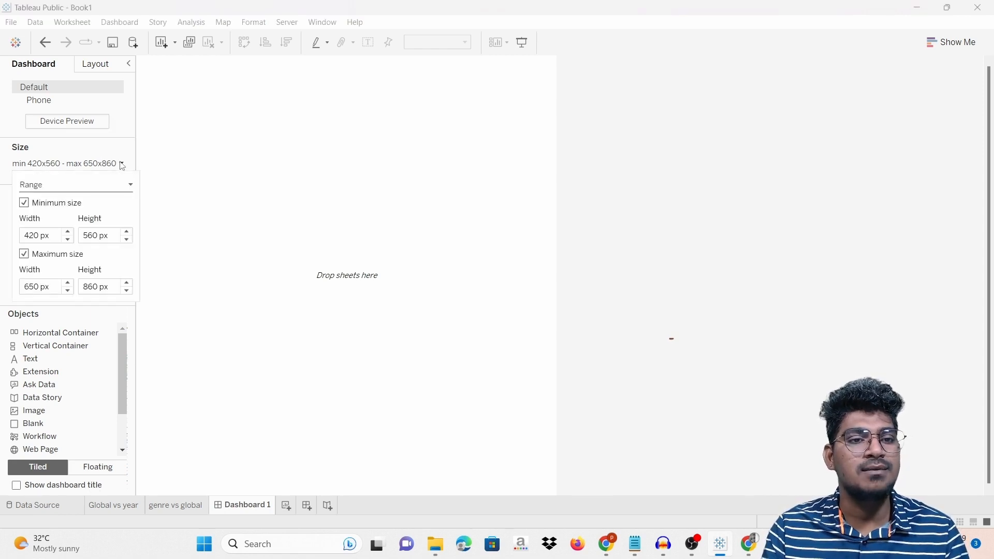
pyautogui.click(98, 190)
pyautogui.click(75, 207)
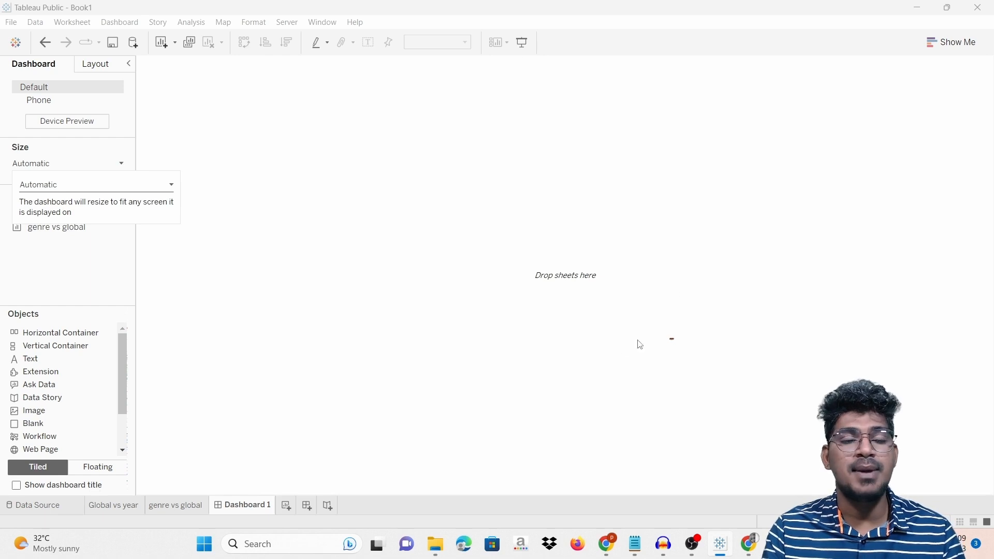
pyautogui.click(108, 472)
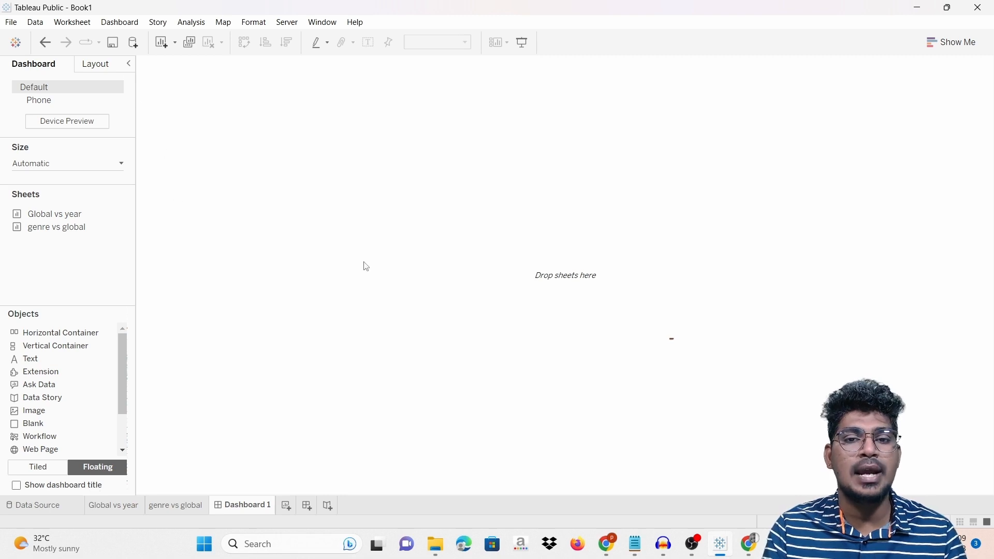
# Place the Global vs year sheet in the dashboard's upper left and the genre vs global sheet in its lower right.
pyautogui.moveTo(67, 220)
pyautogui.moveTo(69, 222); pyautogui.dragTo(196, 113)
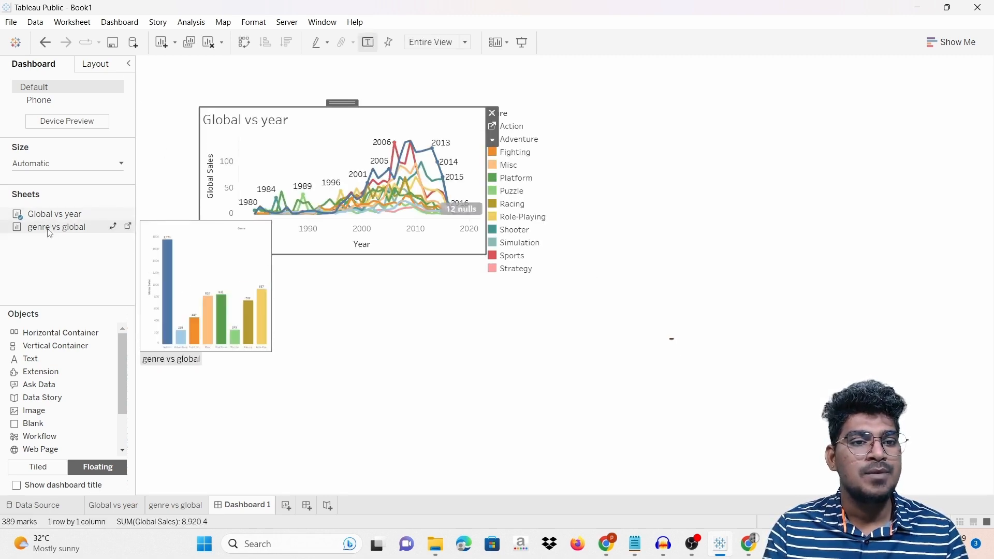
pyautogui.moveTo(61, 227); pyautogui.dragTo(589, 329)
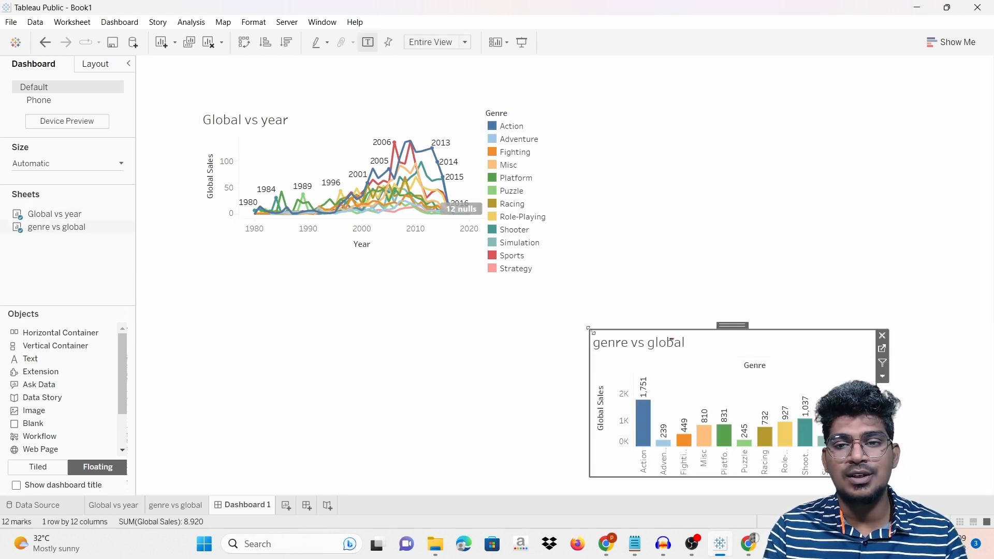
# Move the Genre legend away from the line chart, and remove both the legend and the Global vs year sheet from the dashboard.
pyautogui.click(416, 152)
pyautogui.click(515, 128)
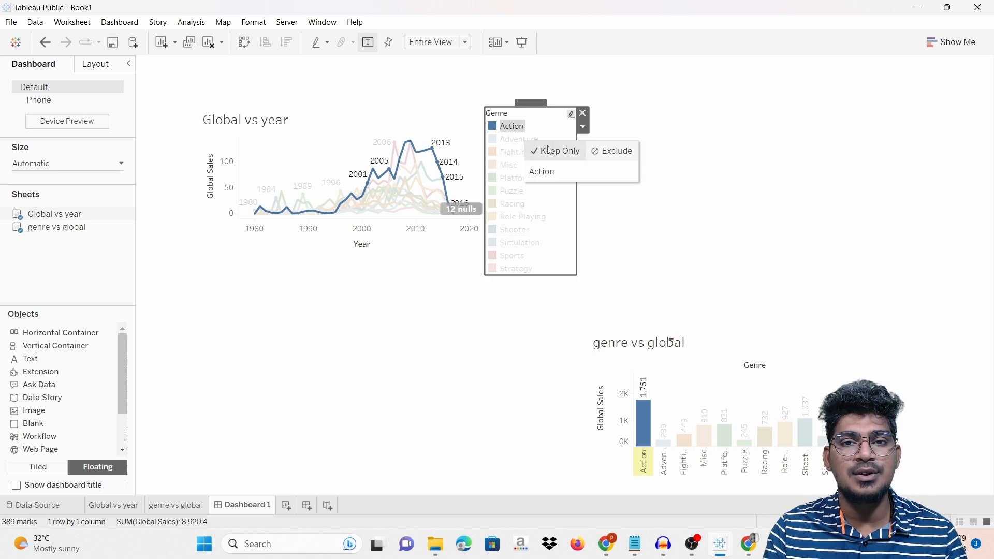
pyautogui.moveTo(539, 101); pyautogui.dragTo(696, 86)
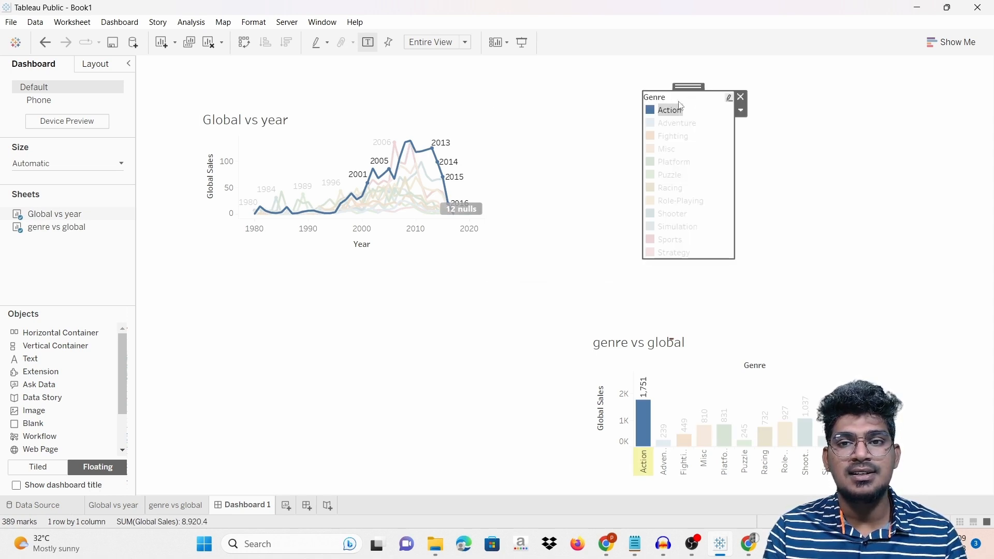
pyautogui.click(741, 99)
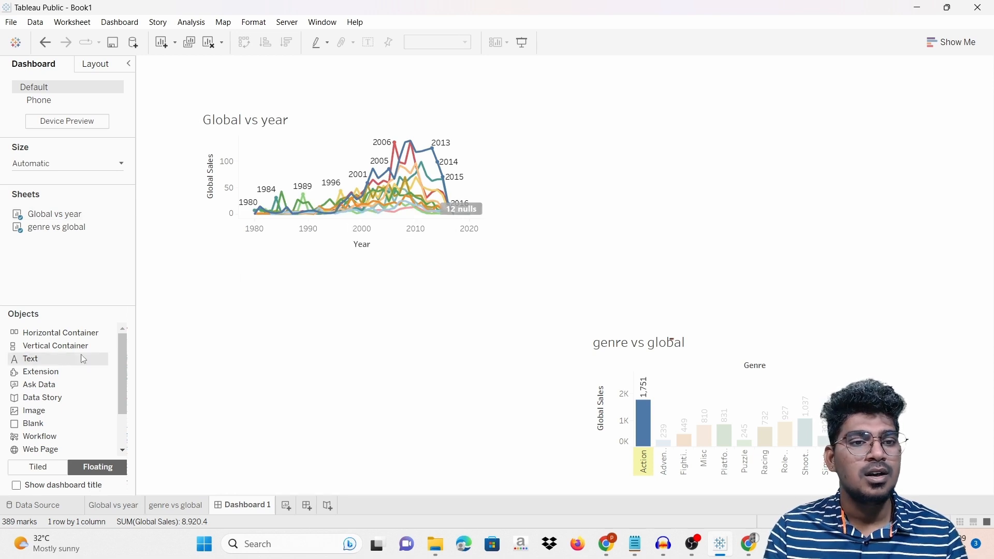
pyautogui.moveTo(305, 165); pyautogui.dragTo(239, 218)
pyautogui.click(492, 113)
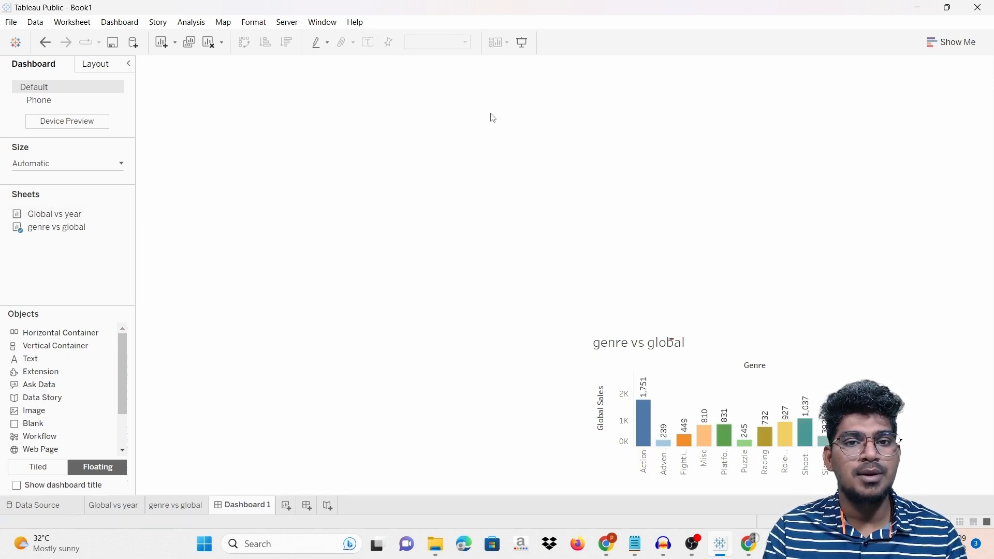
# Place the Global vs year sheet on the dashboard again and move its Genre legend clear of the chart.
pyautogui.moveTo(57, 215); pyautogui.dragTo(228, 138)
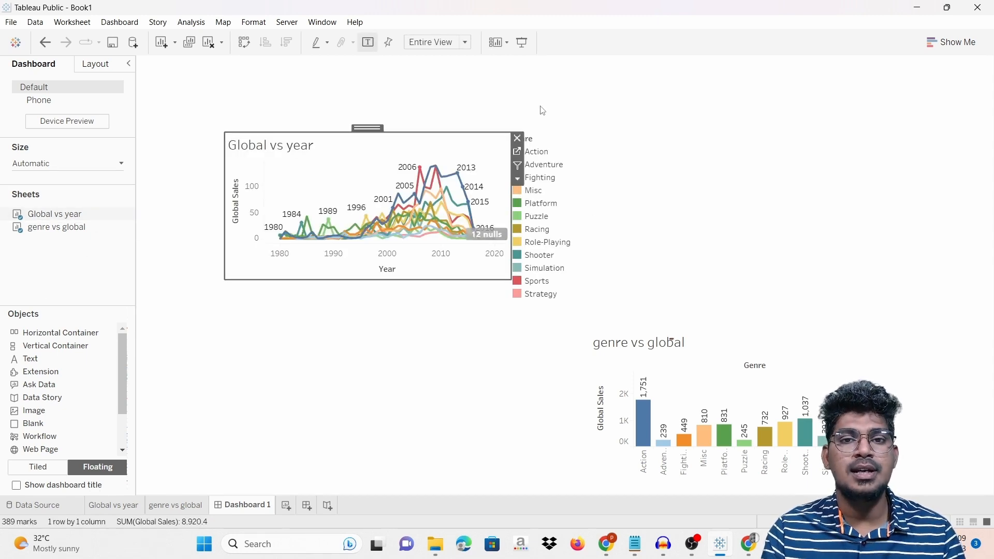
pyautogui.click(552, 136)
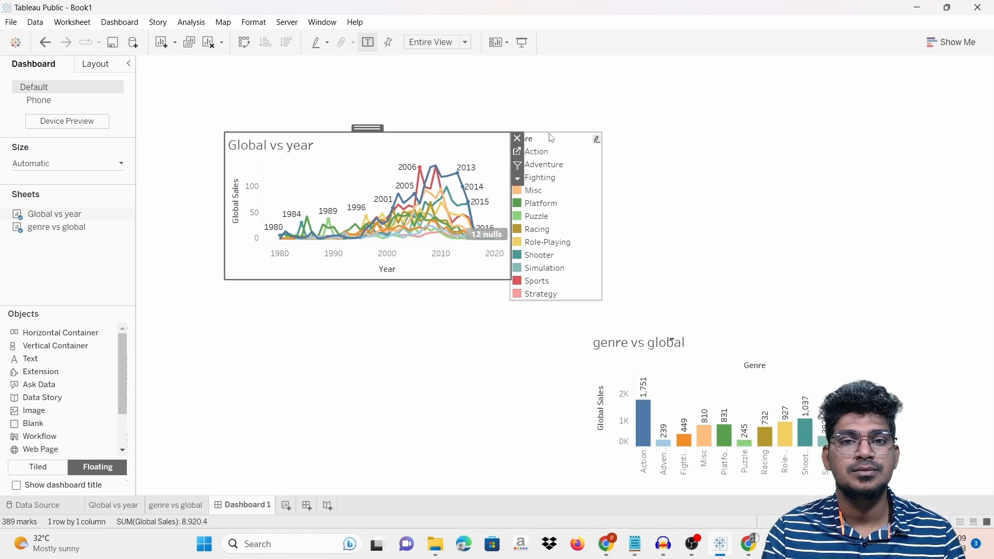
pyautogui.moveTo(553, 125); pyautogui.dragTo(631, 93)
# Enlarge the Global vs year chart and arrange it in the dashboard's upper left with the Genre legend close beside it.
pyautogui.click(347, 168)
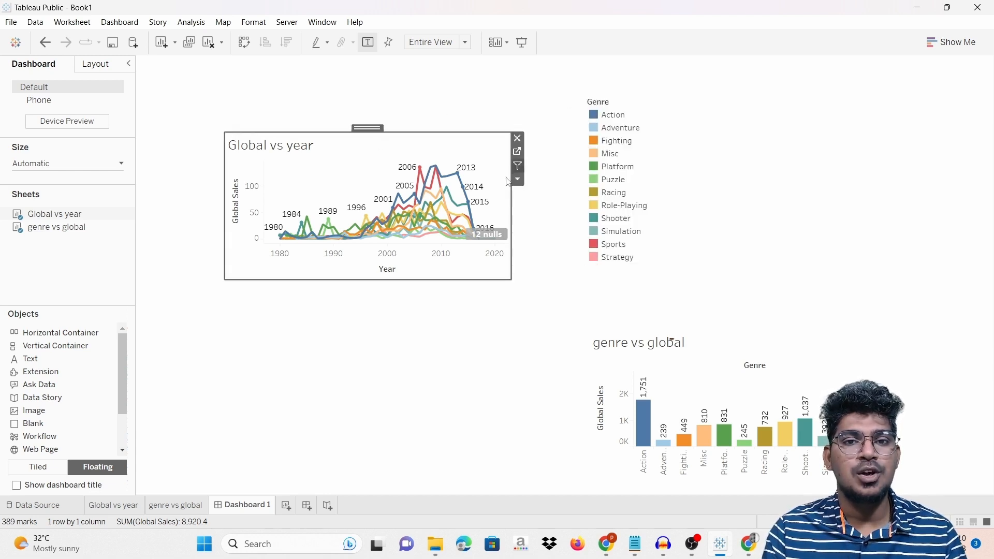
pyautogui.moveTo(513, 279); pyautogui.dragTo(547, 346)
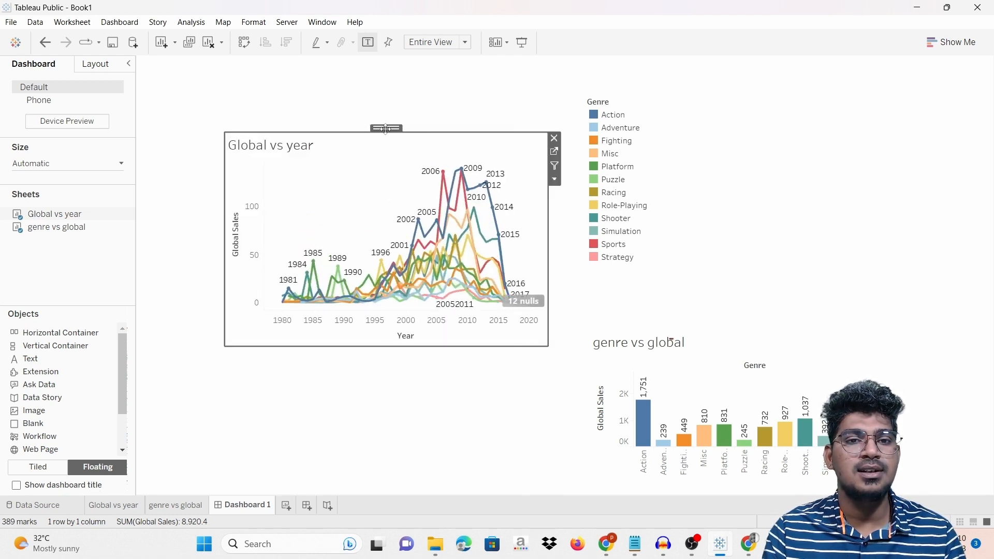
pyautogui.moveTo(392, 126); pyautogui.dragTo(342, 103)
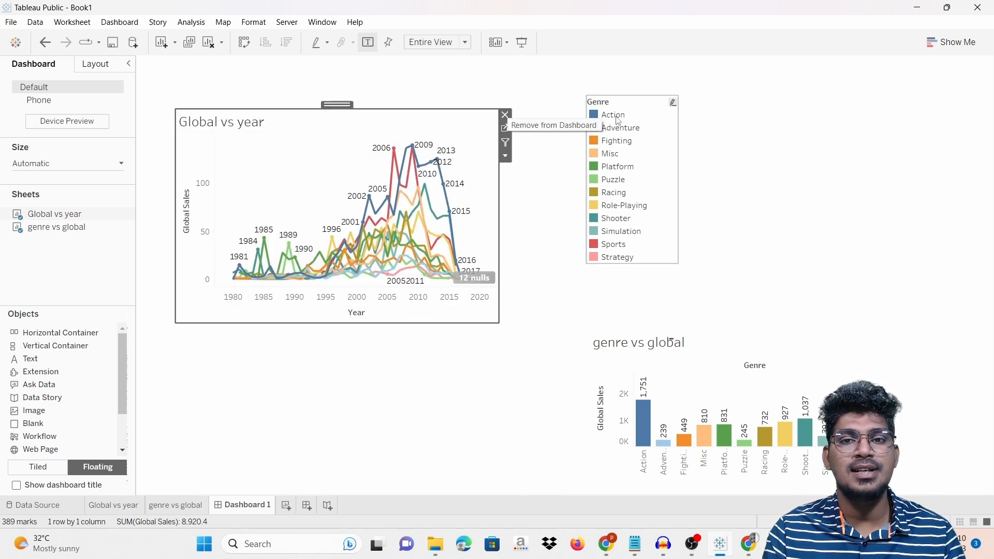
pyautogui.click(675, 168)
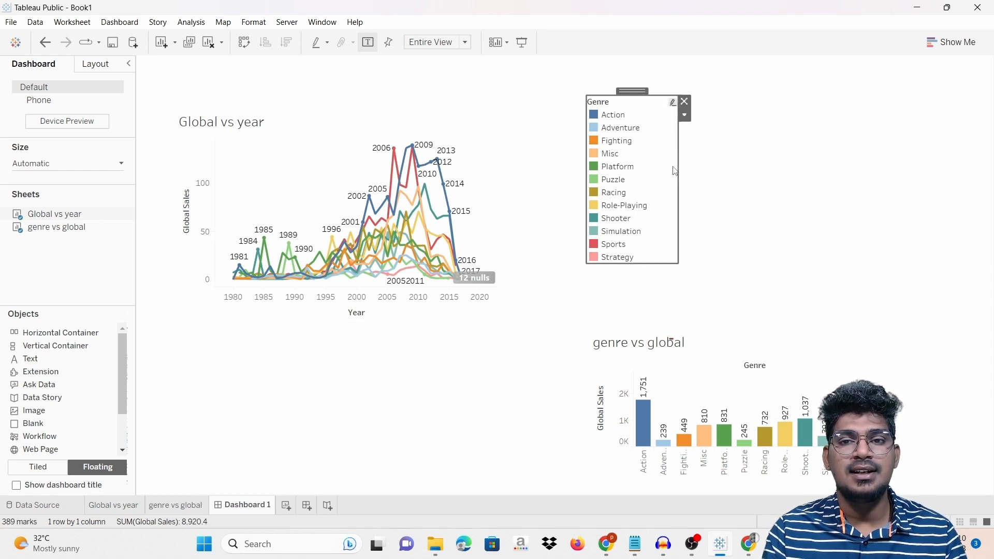
pyautogui.moveTo(634, 90); pyautogui.dragTo(564, 133)
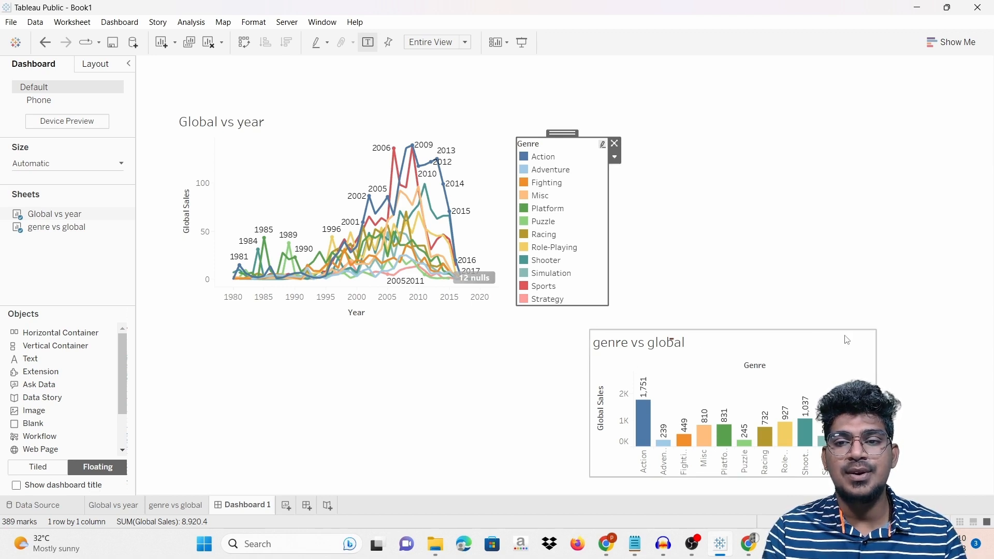
# Make the genre vs global chart wider and taller, and highlight the Action genre across both dashboard charts.
pyautogui.click(874, 334)
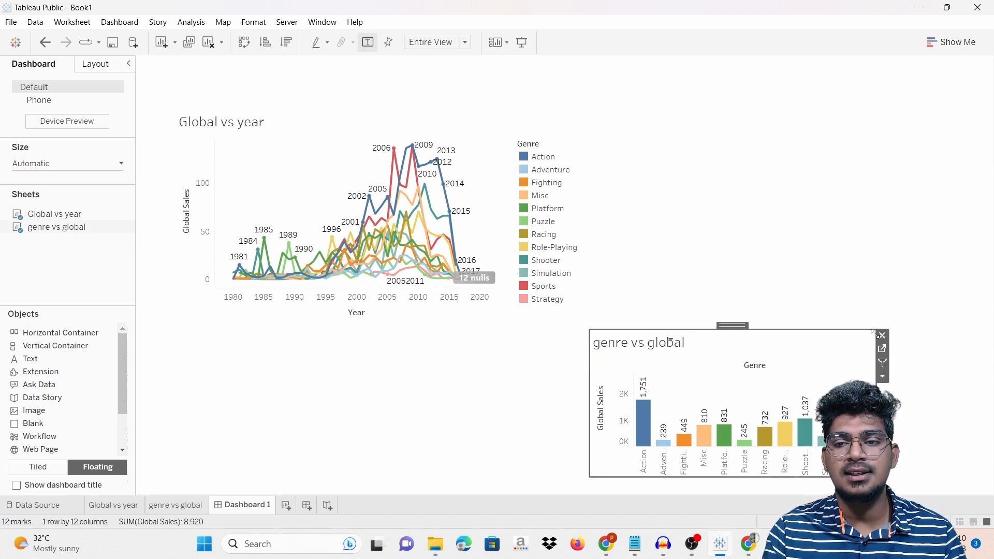
pyautogui.moveTo(875, 477); pyautogui.dragTo(977, 463)
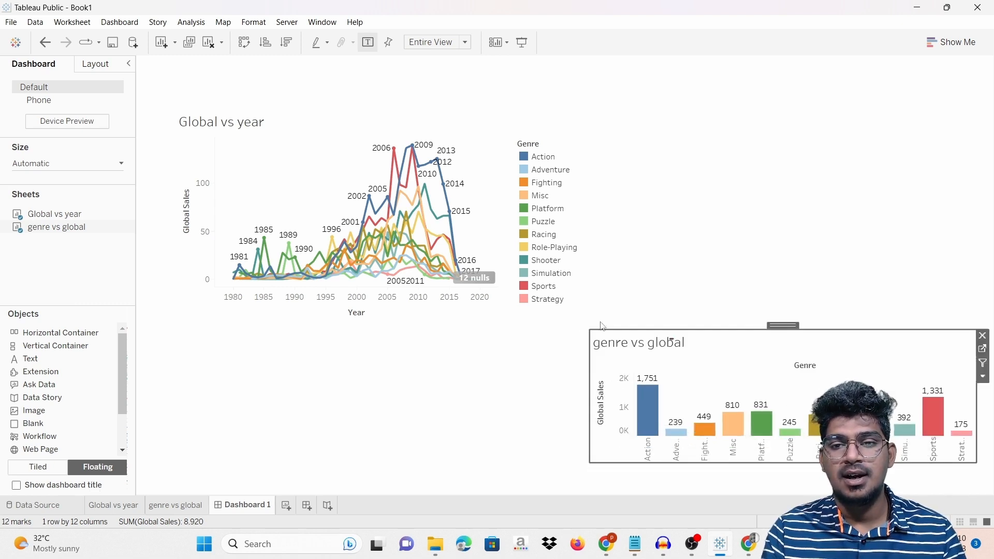
pyautogui.moveTo(586, 331); pyautogui.dragTo(588, 266)
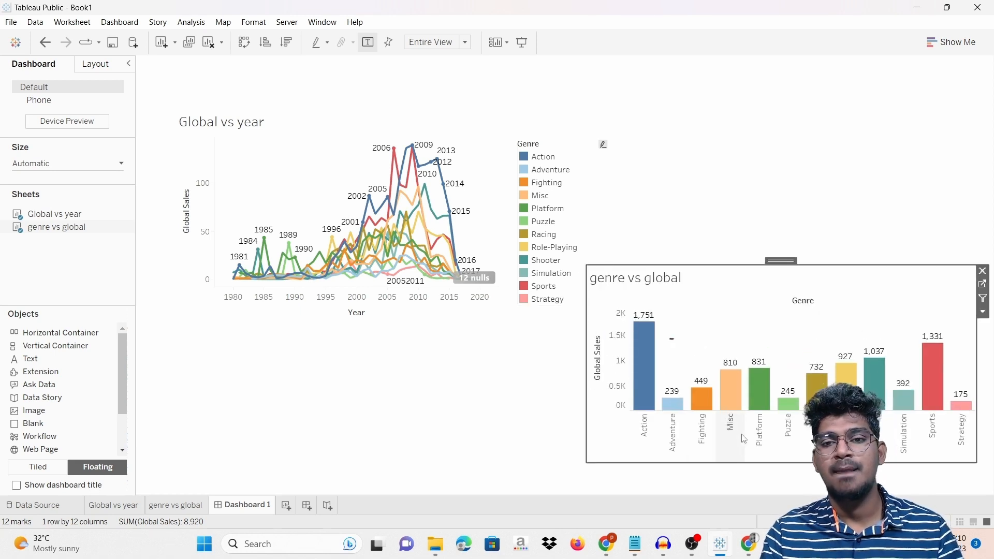
pyautogui.click(539, 157)
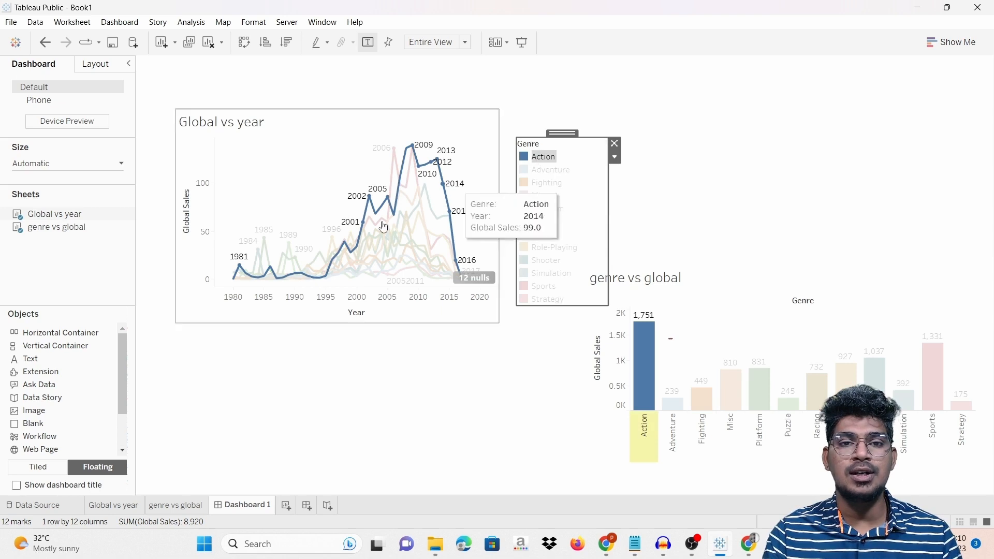
# Highlight the Adventure, Fighting, Misc, Sports and Action genres one after another to compare them across both dashboard charts.
pyautogui.click(556, 172)
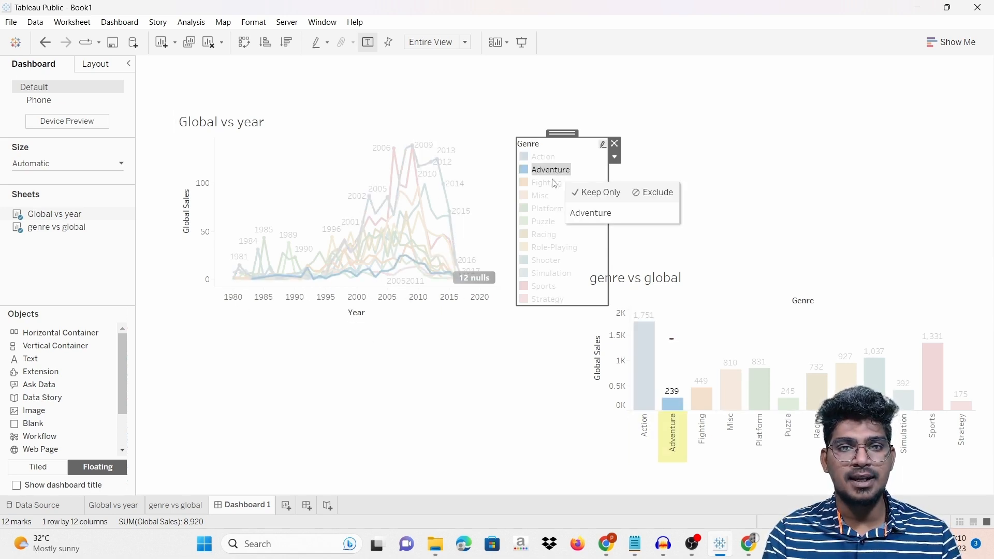
pyautogui.click(554, 186)
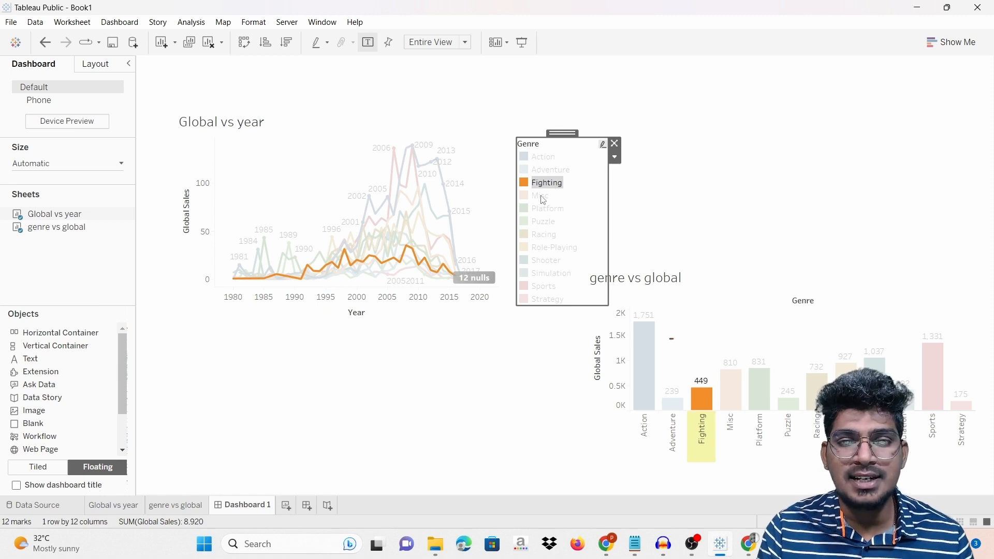
pyautogui.click(543, 197)
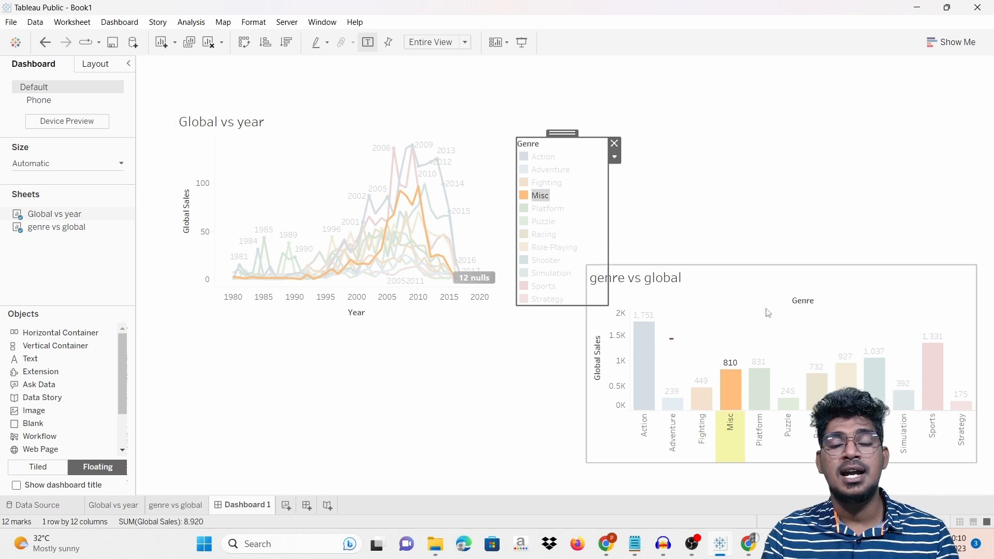
pyautogui.click(551, 288)
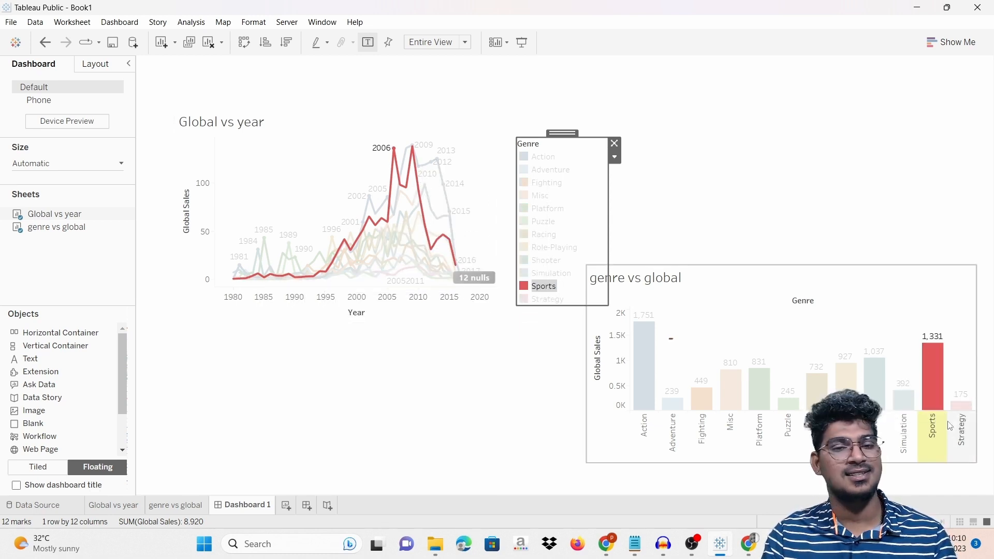
pyautogui.click(530, 158)
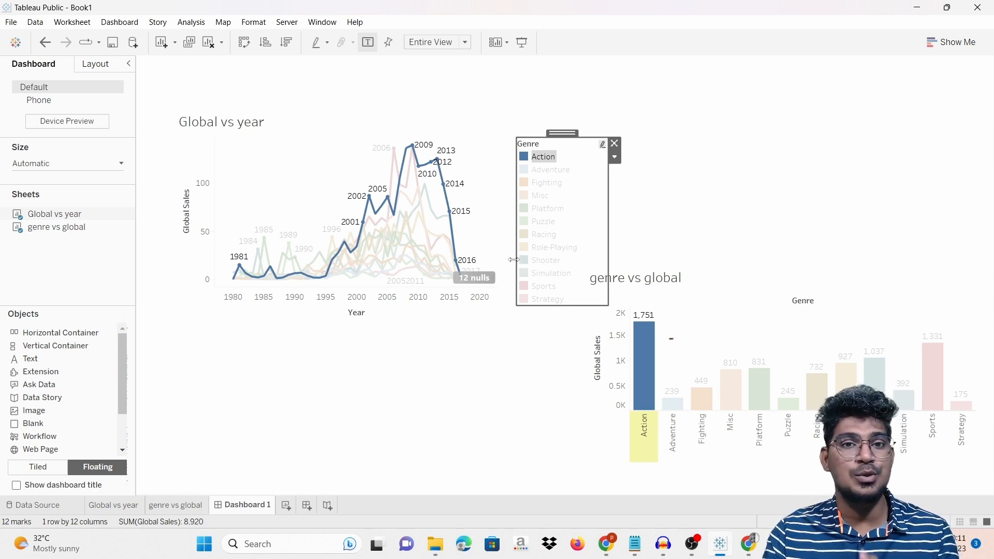
pyautogui.click(554, 402)
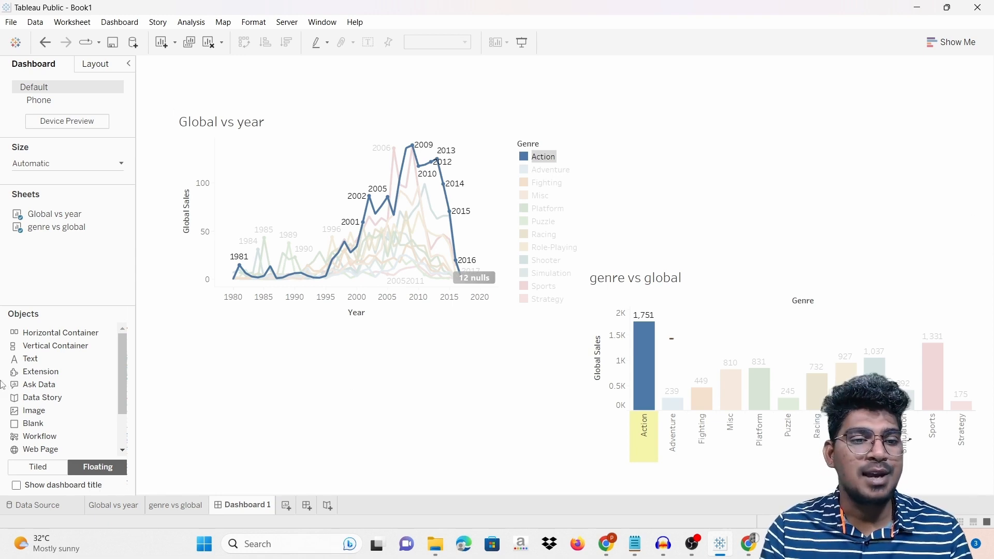
# Show the dashboard title and replace its text with "Video game sale_Analysis".
pyautogui.click(16, 485)
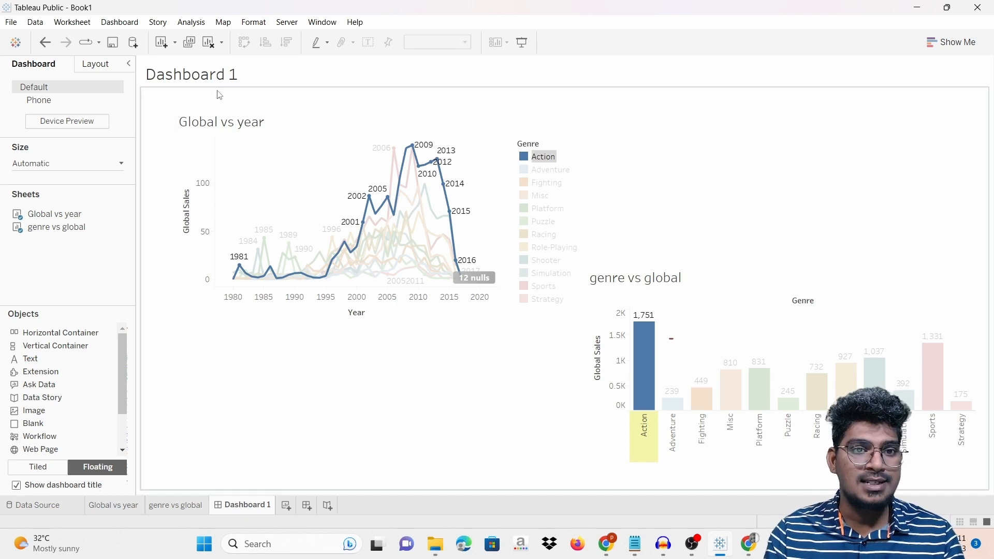
pyautogui.doubleClick(268, 82)
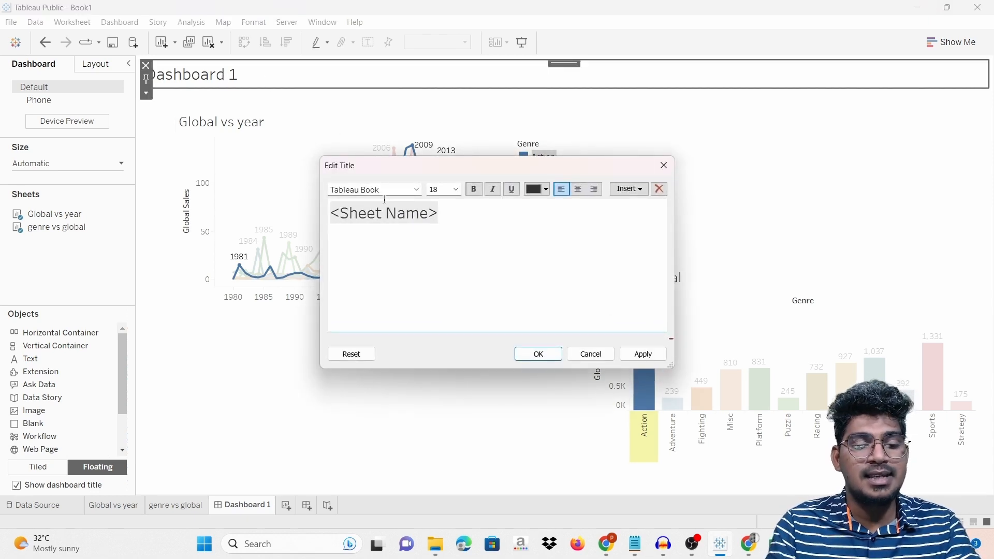
pyautogui.hotkey('ctrl', 'a')
pyautogui.press('BackSpace')
pyautogui.write('V')
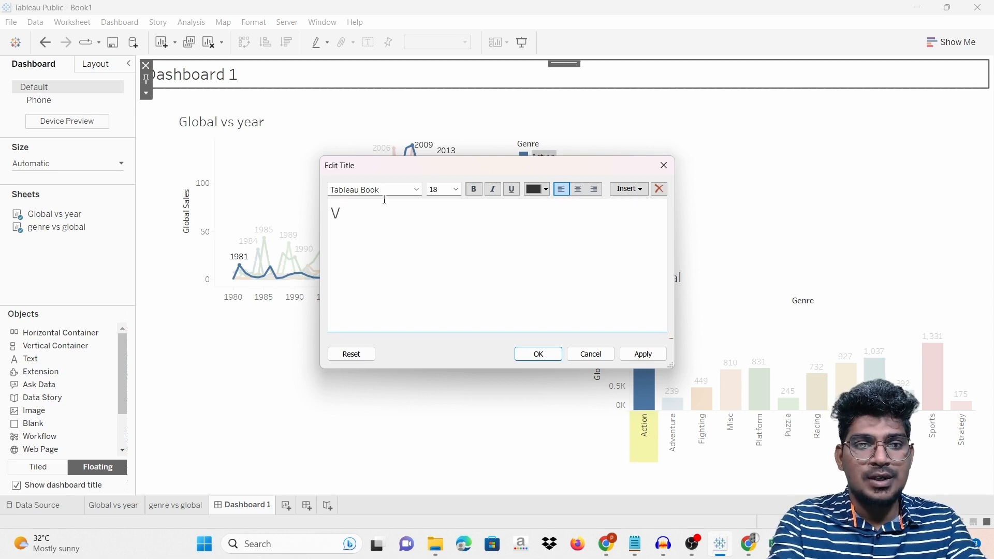
pyautogui.write('ideo game')
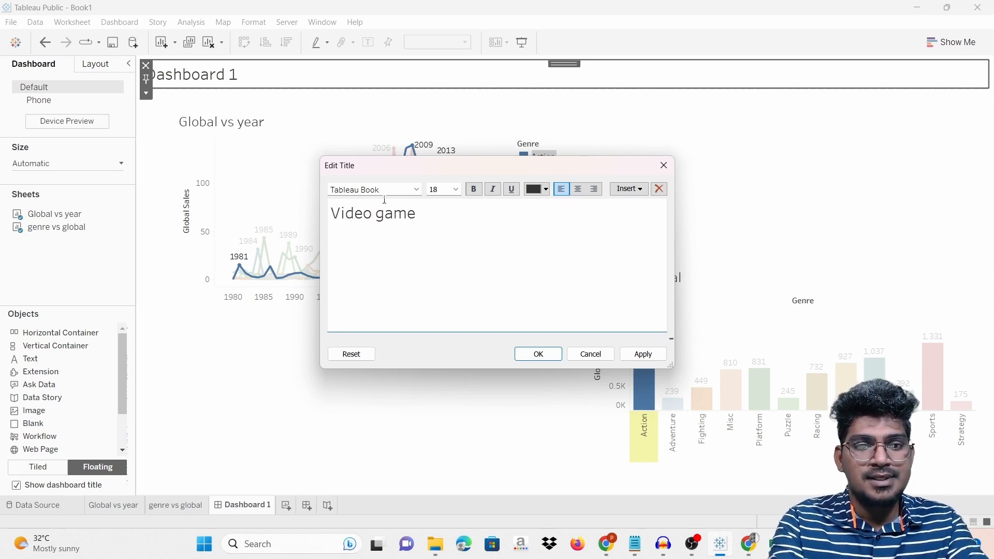
pyautogui.write(' sal')
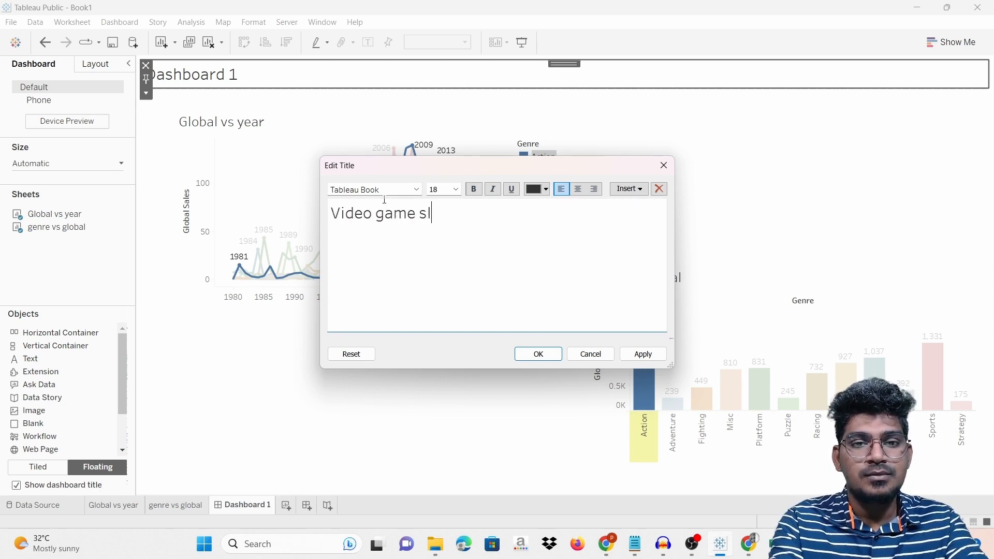
pyautogui.write('e ')
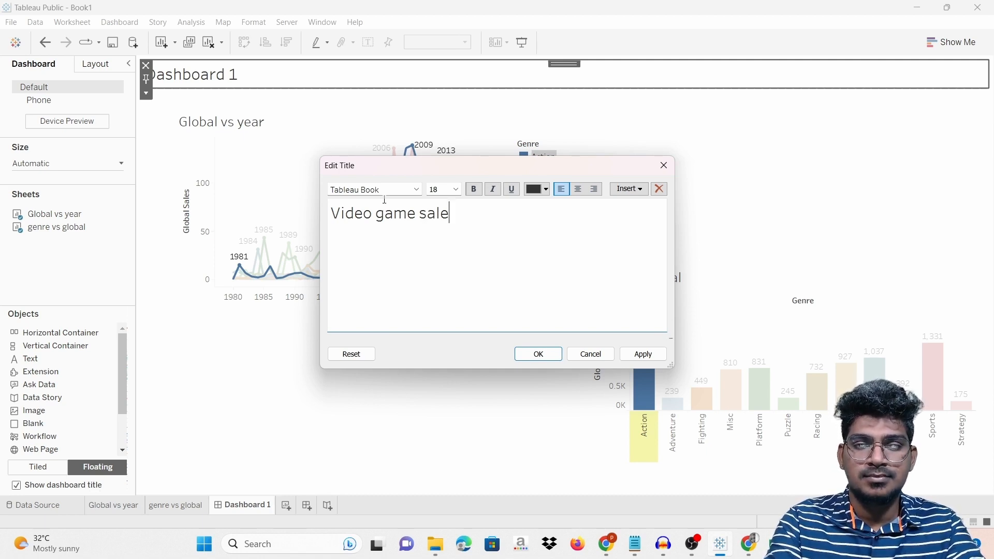
pyautogui.write('_ame')
pyautogui.press('BackSpace')
pyautogui.press('BackSpace')
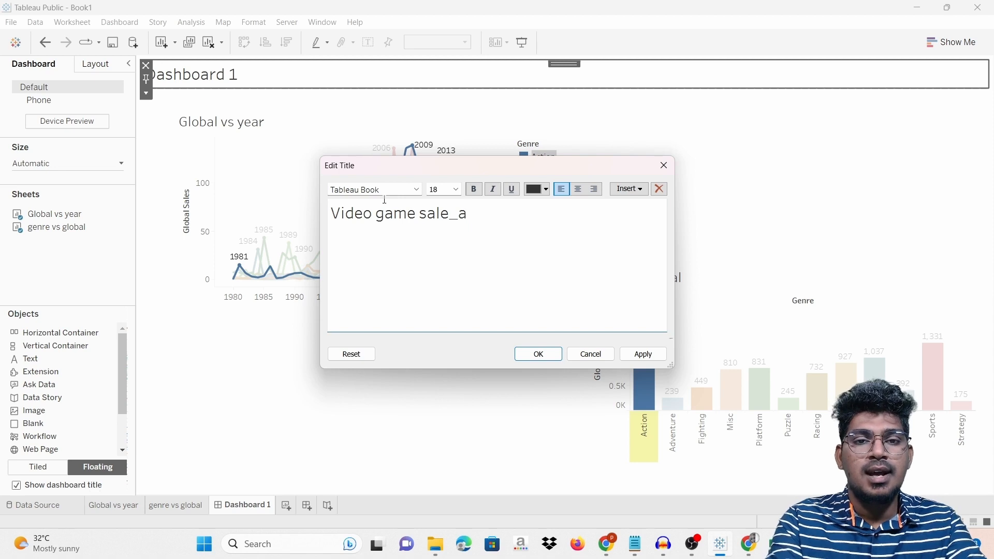
pyautogui.write('Ana')
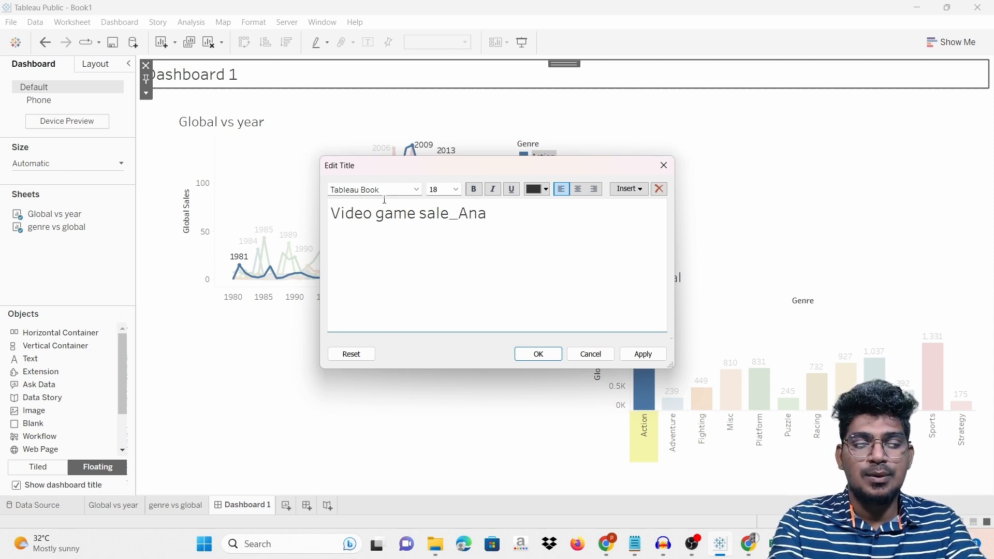
pyautogui.write('lysis')
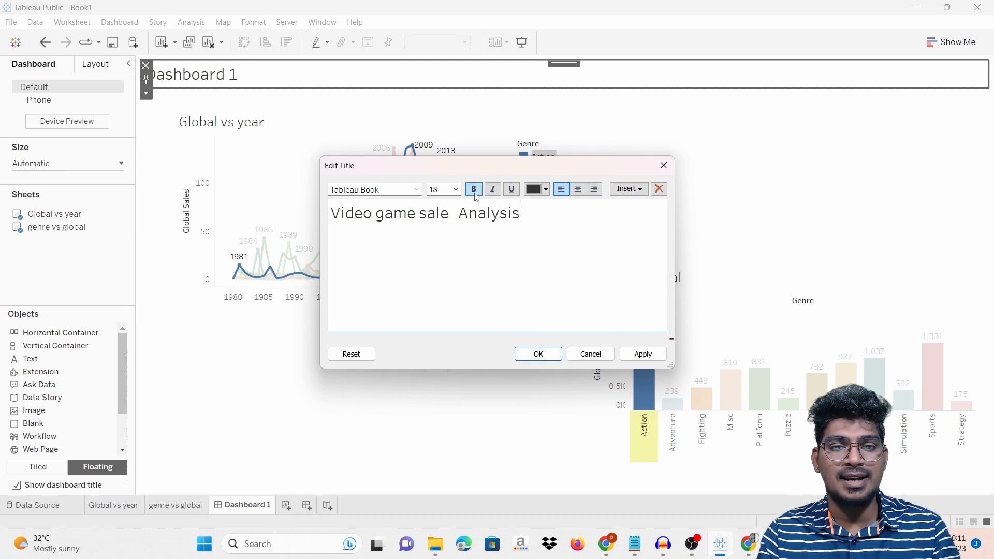
# Format the whole dashboard title as bold, underlined, size 22 text without italics, and apply it.
pyautogui.moveTo(530, 228); pyautogui.dragTo(361, 222)
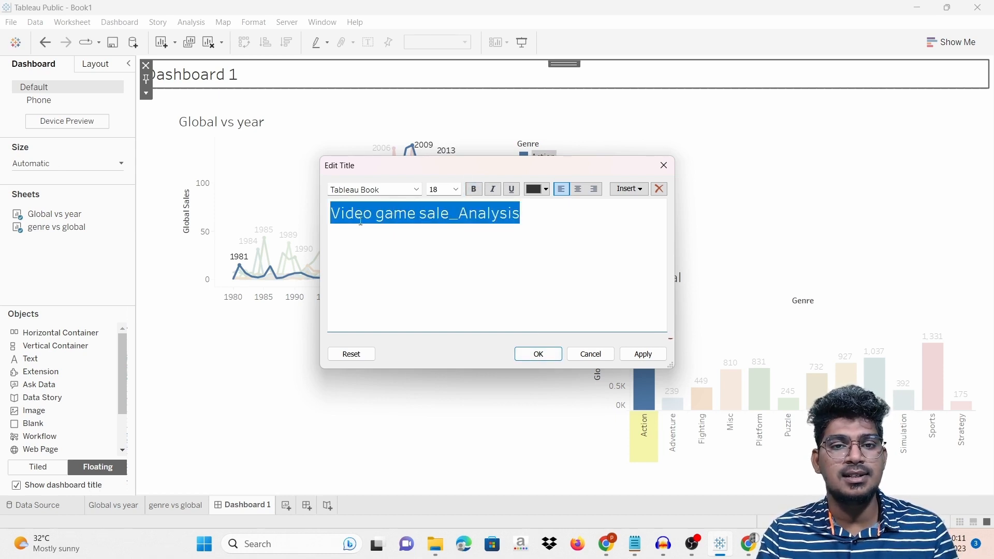
pyautogui.click(474, 189)
pyautogui.click(456, 190)
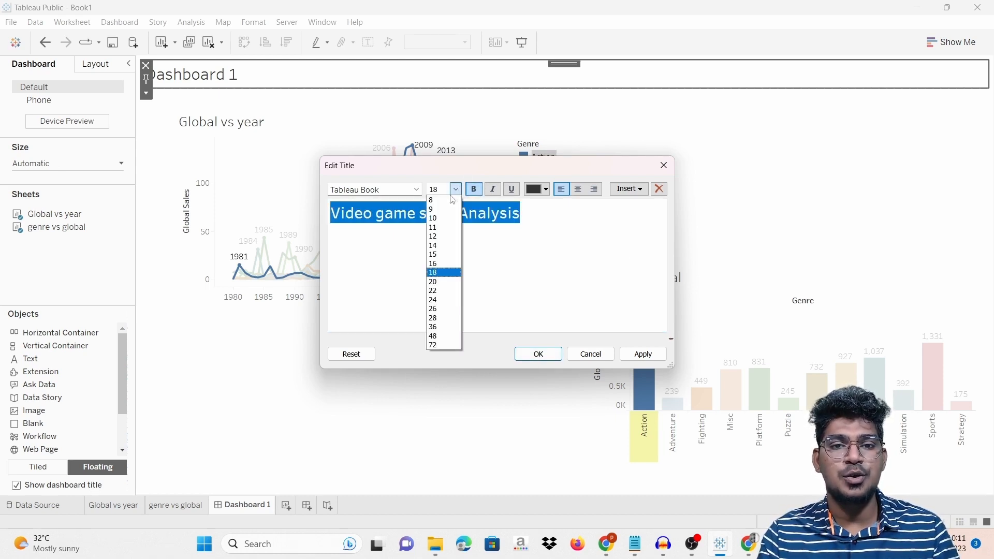
pyautogui.click(444, 290)
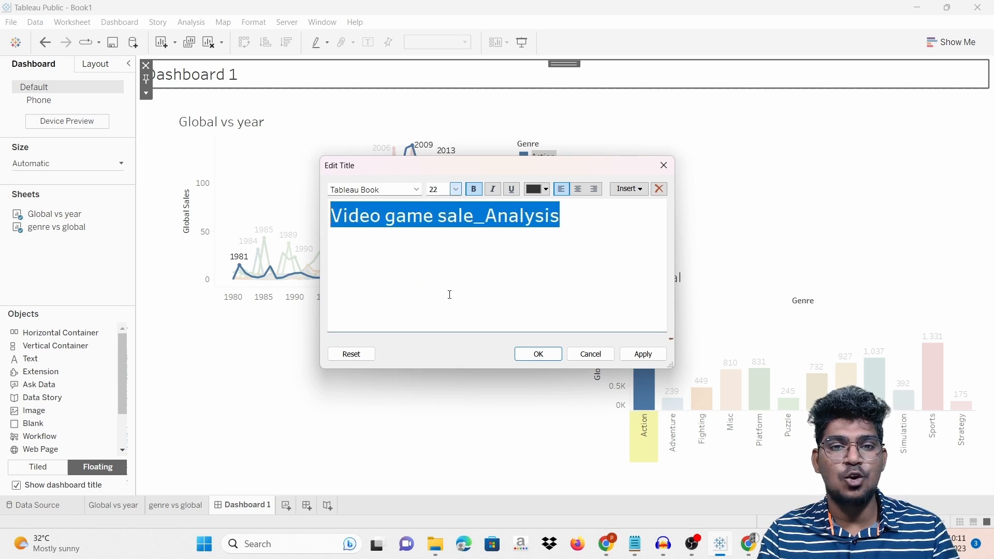
pyautogui.click(493, 195)
pyautogui.click(512, 189)
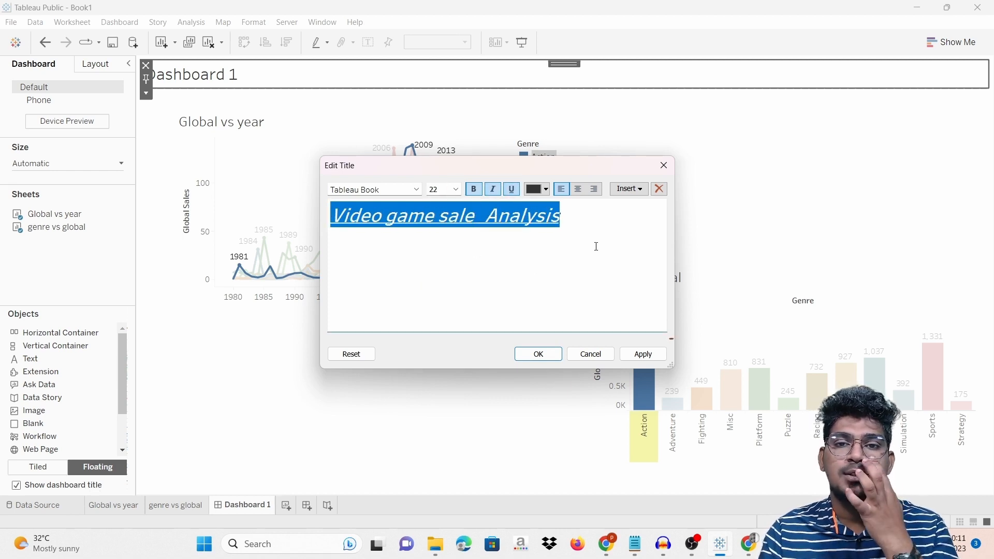
pyautogui.click(495, 195)
pyautogui.click(538, 354)
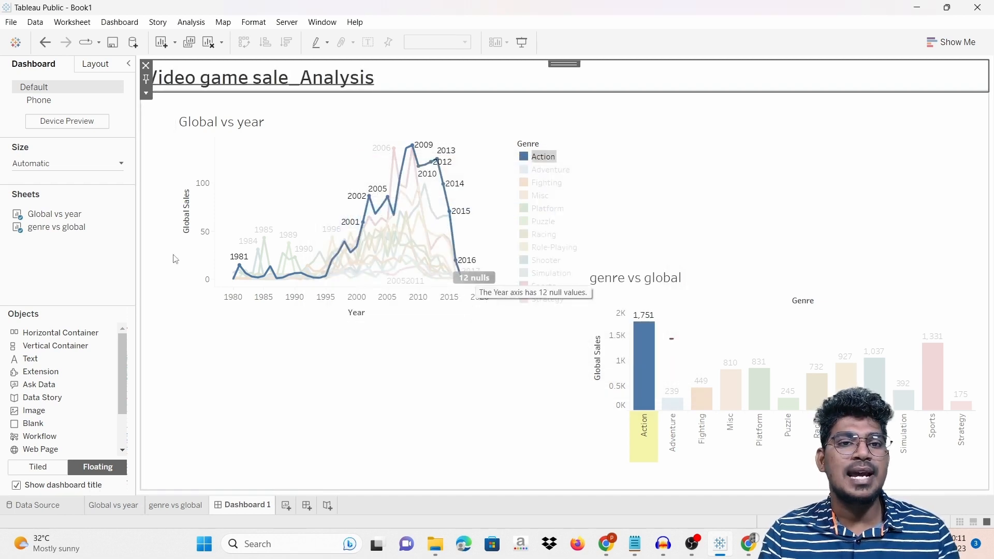
# Examine the Action genre's yearly line and its total sales bar in the two dashboard charts.
pyautogui.click(218, 420)
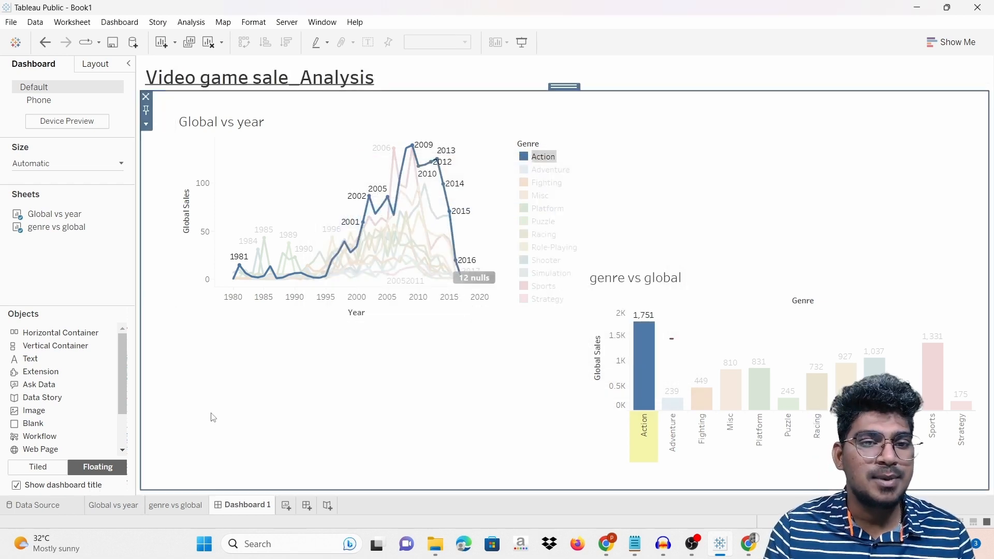
pyautogui.click(549, 153)
pyautogui.click(316, 167)
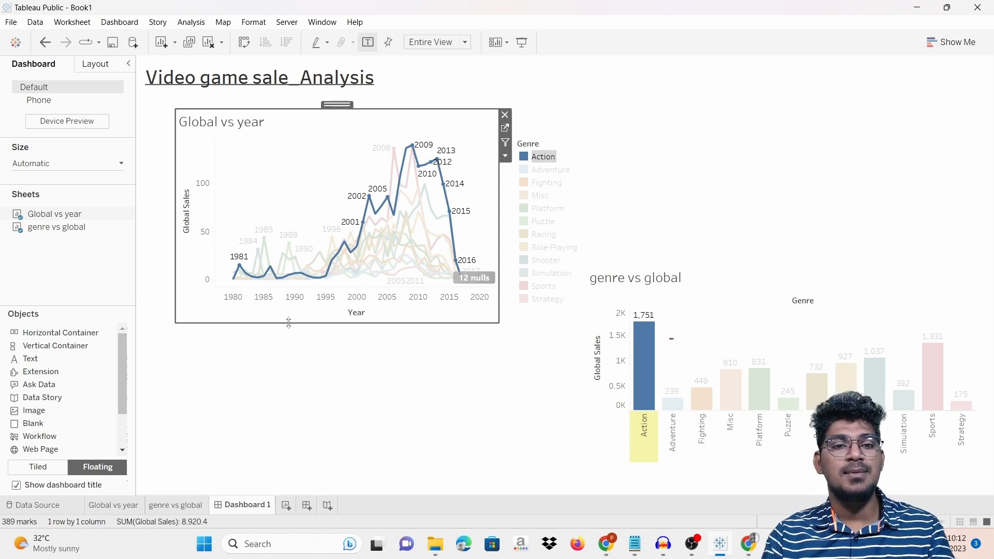
pyautogui.moveTo(437, 240)
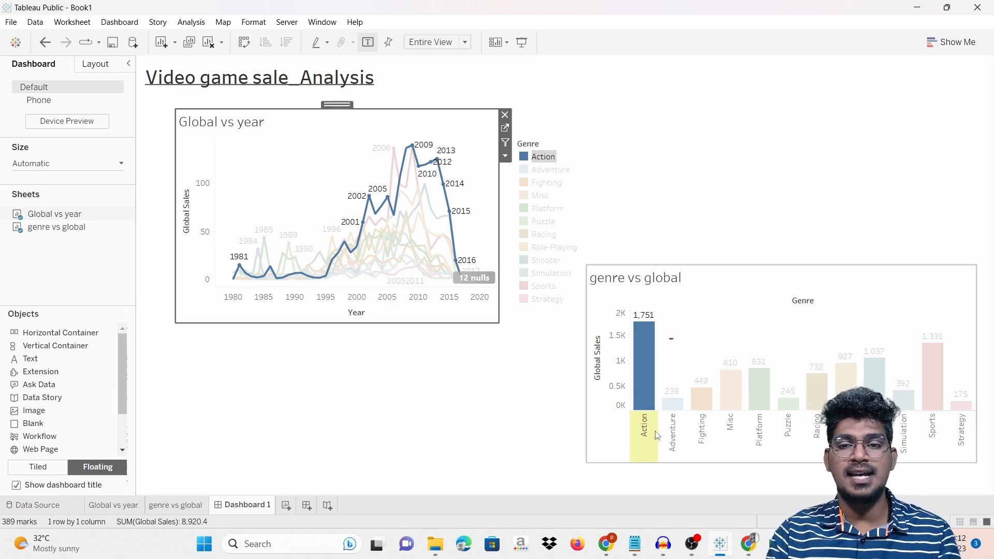
pyautogui.moveTo(654, 427)
pyautogui.moveTo(640, 335)
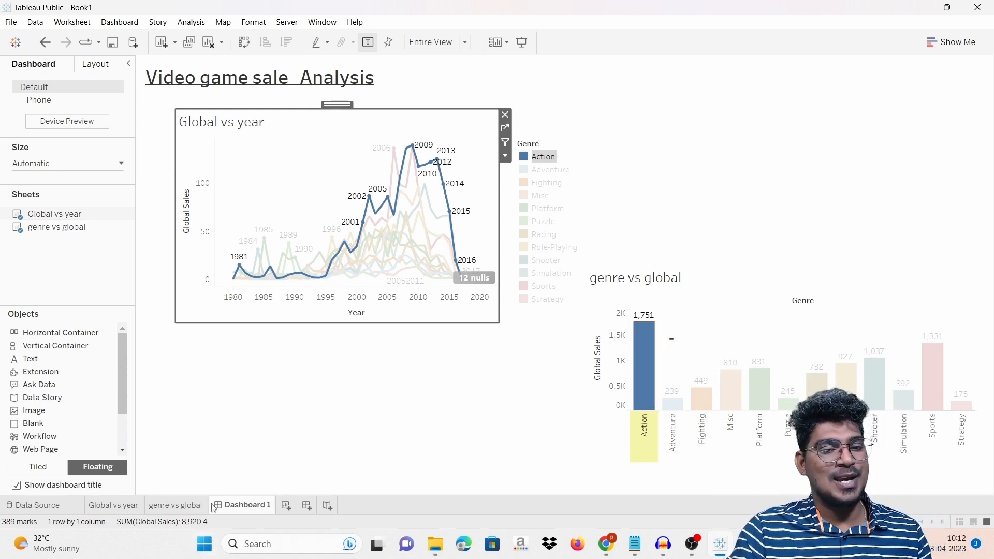
# View the genre vs global and Global vs year worksheets, and return to the dashboard.
pyautogui.click(189, 504)
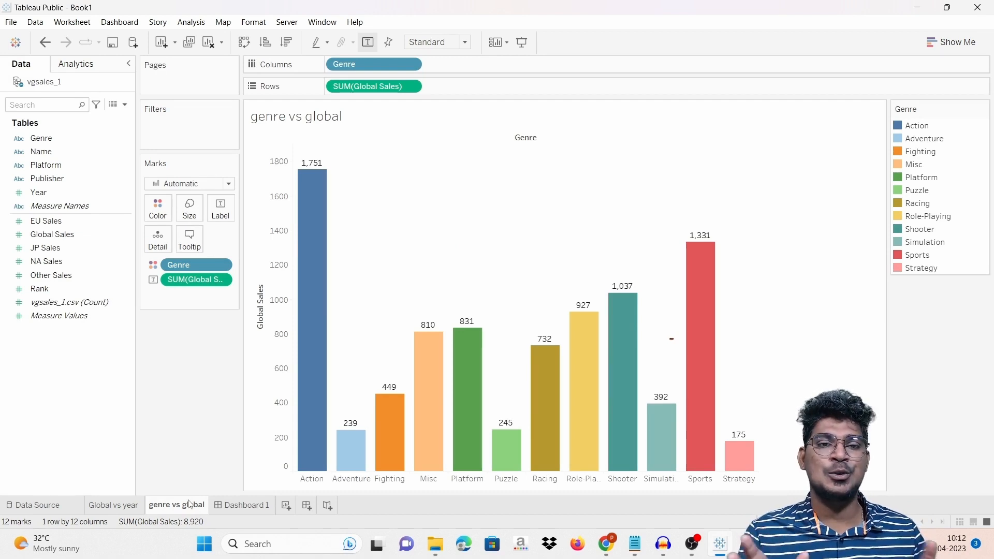
pyautogui.click(126, 506)
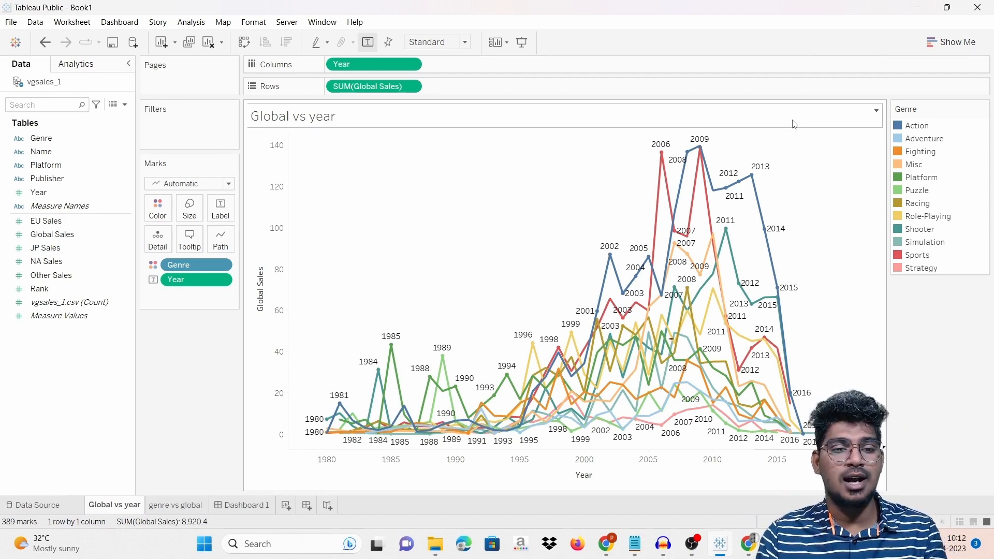
pyautogui.click(246, 506)
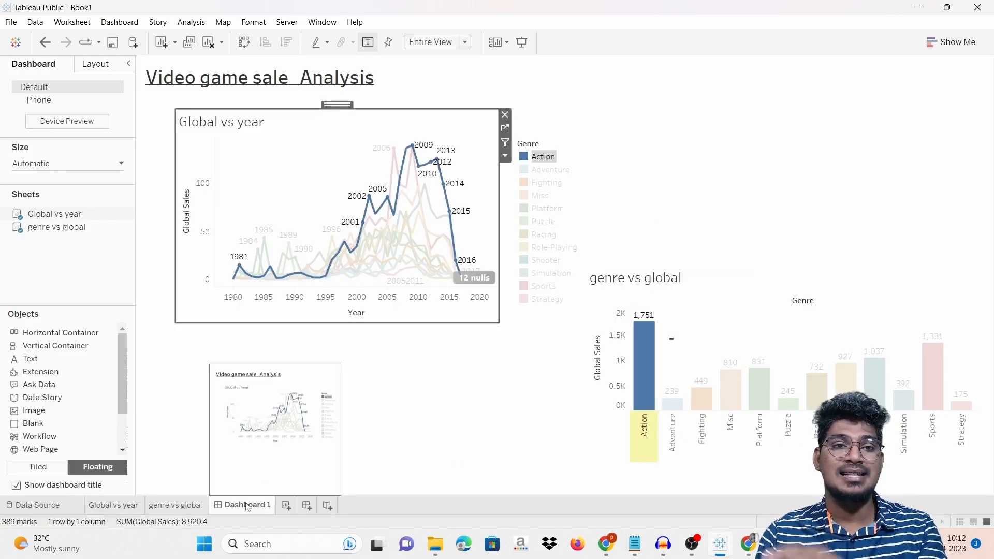
# Rename the Dashboard 1 sheet to "video game sale analysis".
pyautogui.rightClick(247, 506)
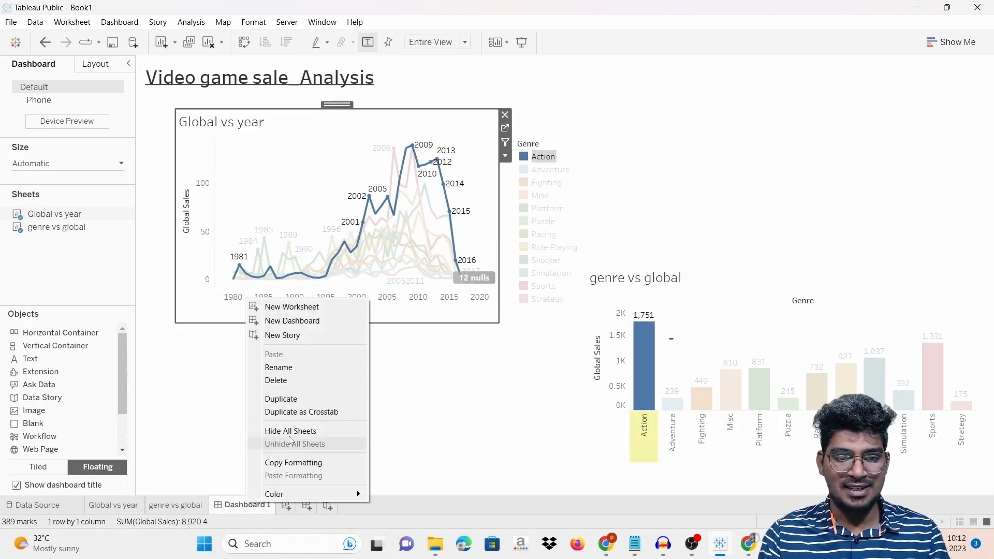
pyautogui.click(321, 368)
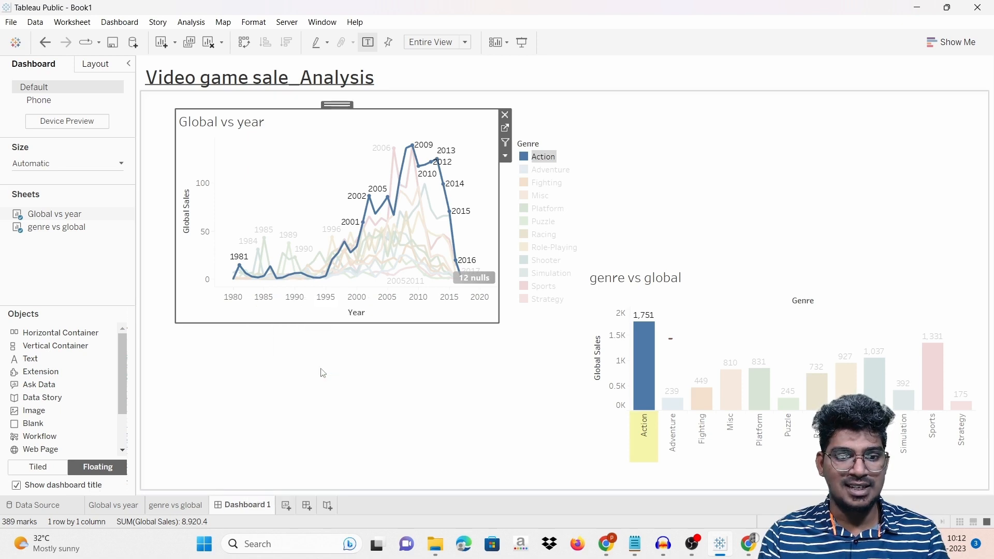
pyautogui.press('BackSpace')
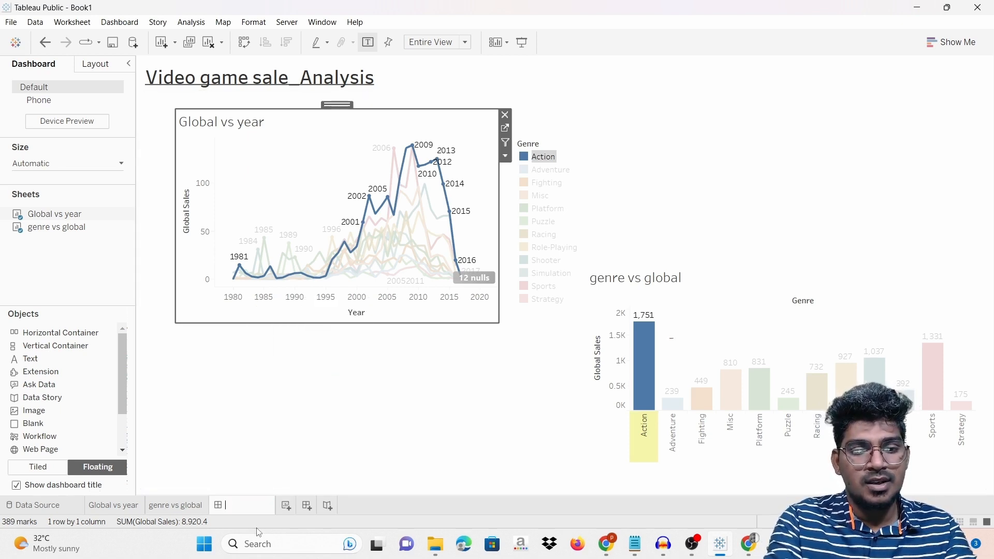
pyautogui.write('video')
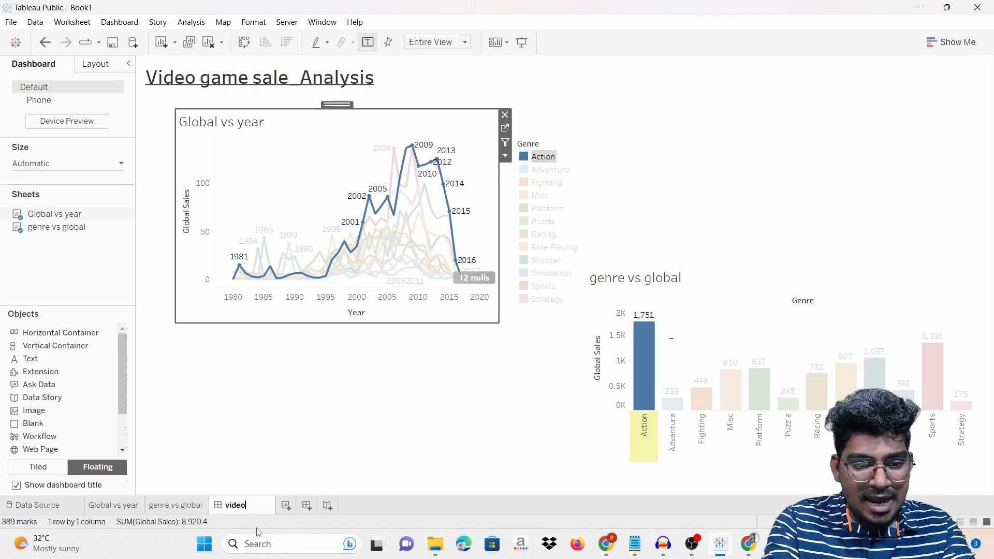
pyautogui.write(' ga')
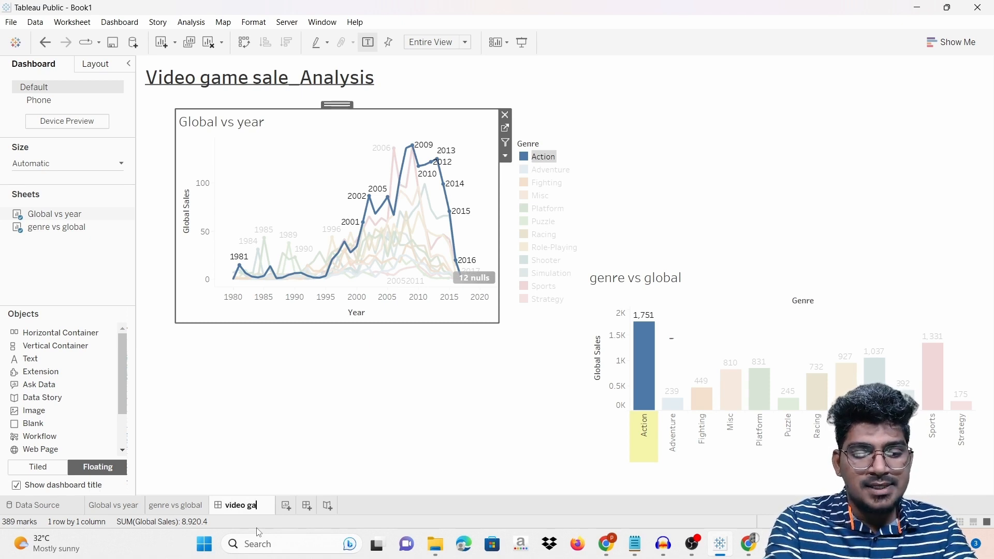
pyautogui.write('ms')
pyautogui.write('e sale')
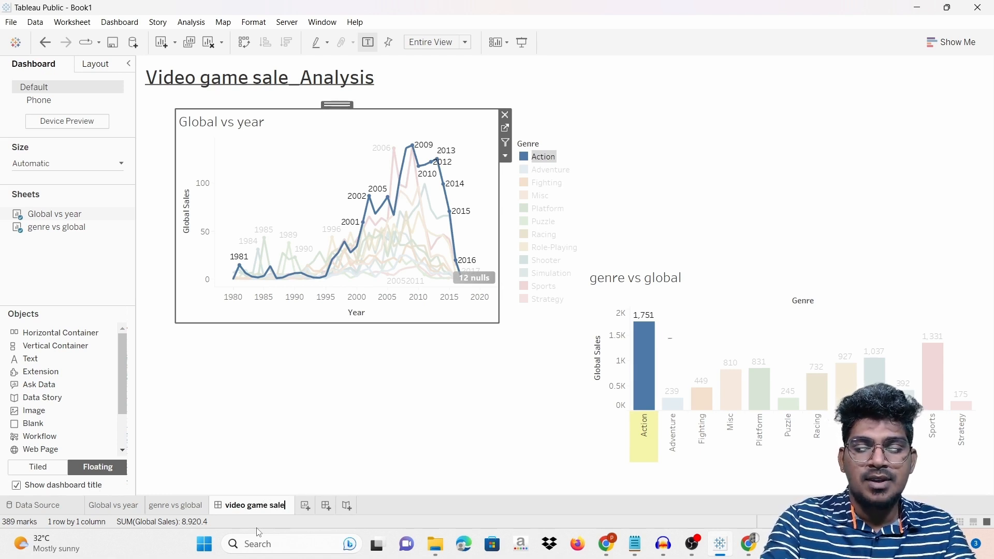
pyautogui.write(' analys')
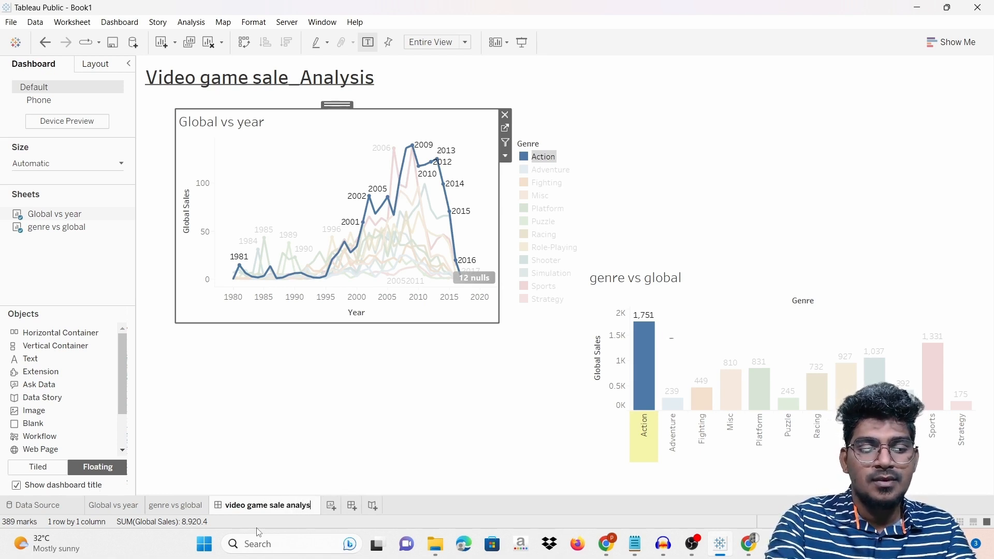
pyautogui.write('is')
pyautogui.press('Return')
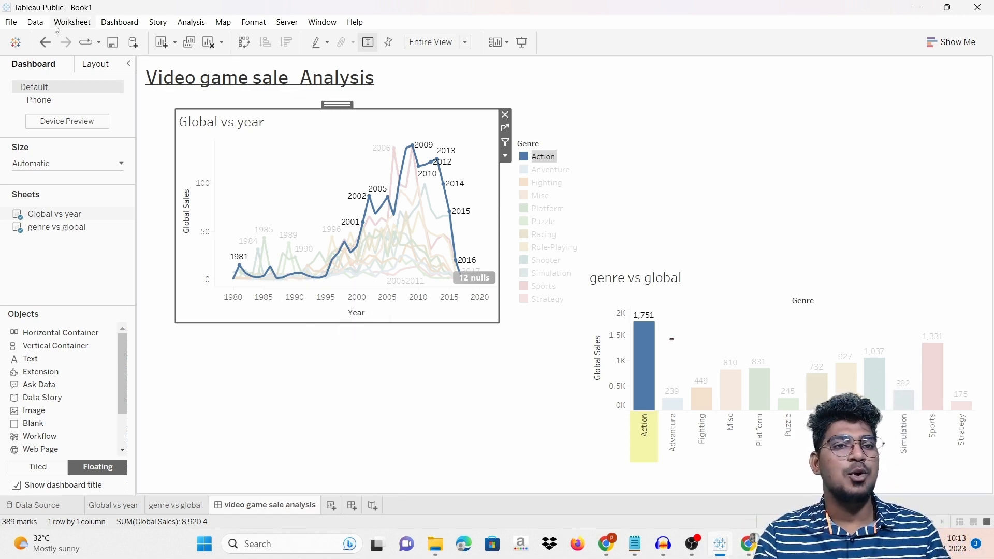
# Save the workbook to Tableau Public under the title "video game sale analysis".
pyautogui.click(11, 22)
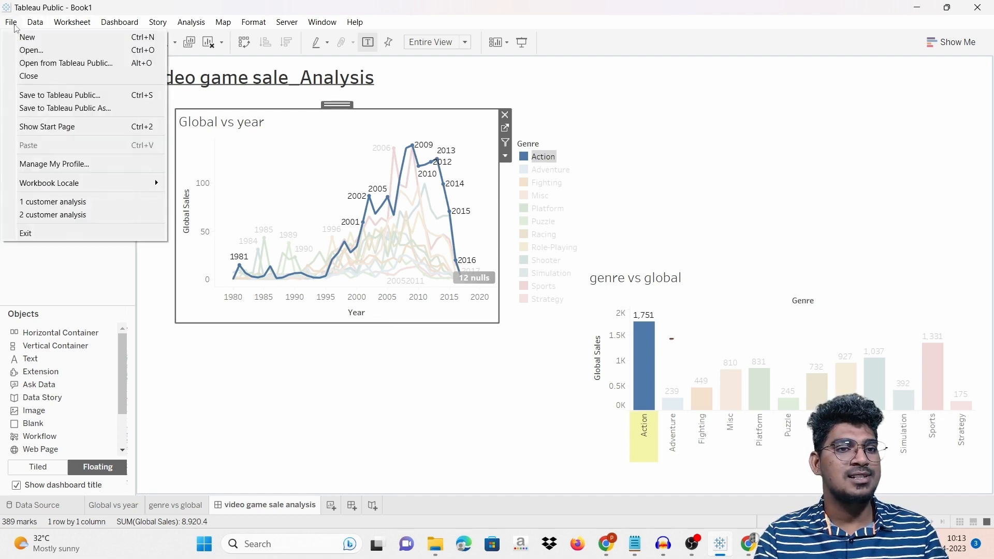
pyautogui.click(80, 95)
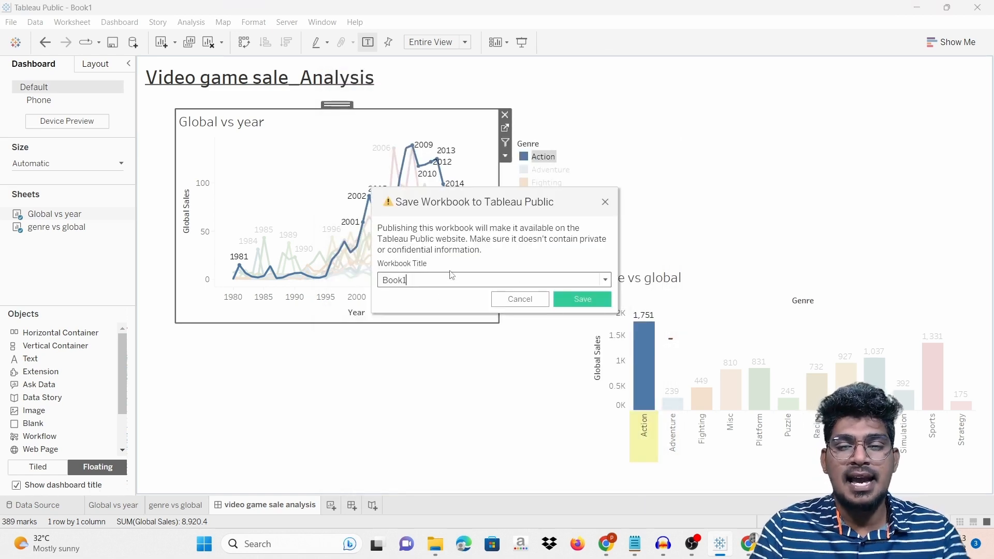
pyautogui.press('BackSpace')
pyautogui.press('BackSpace')
pyautogui.press('BackSpace')
pyautogui.write('vide')
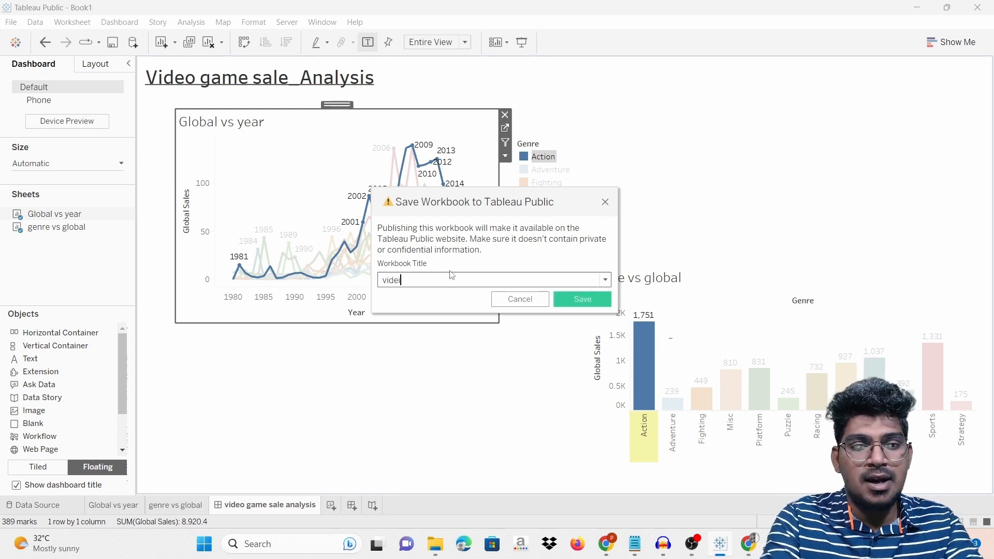
pyautogui.write('o ga')
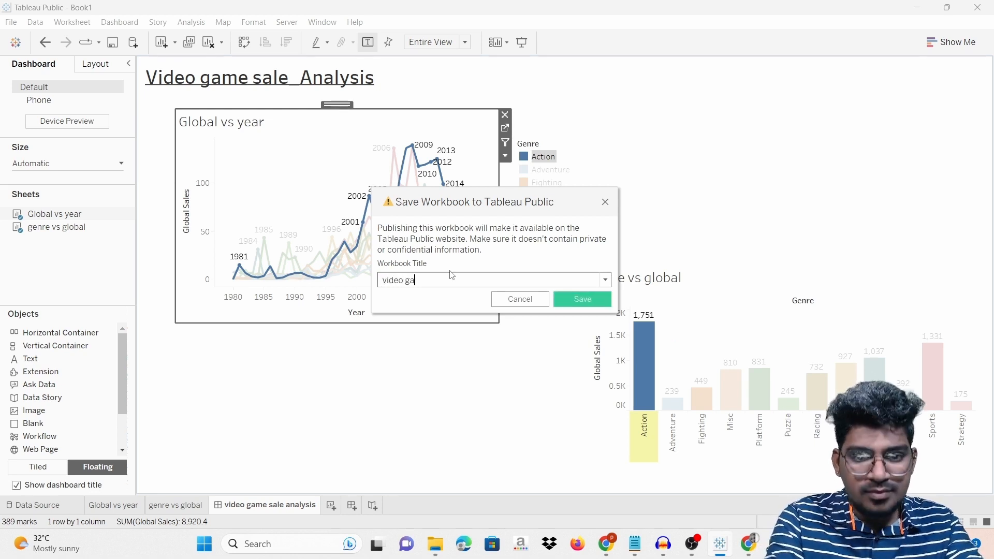
pyautogui.write('me sa')
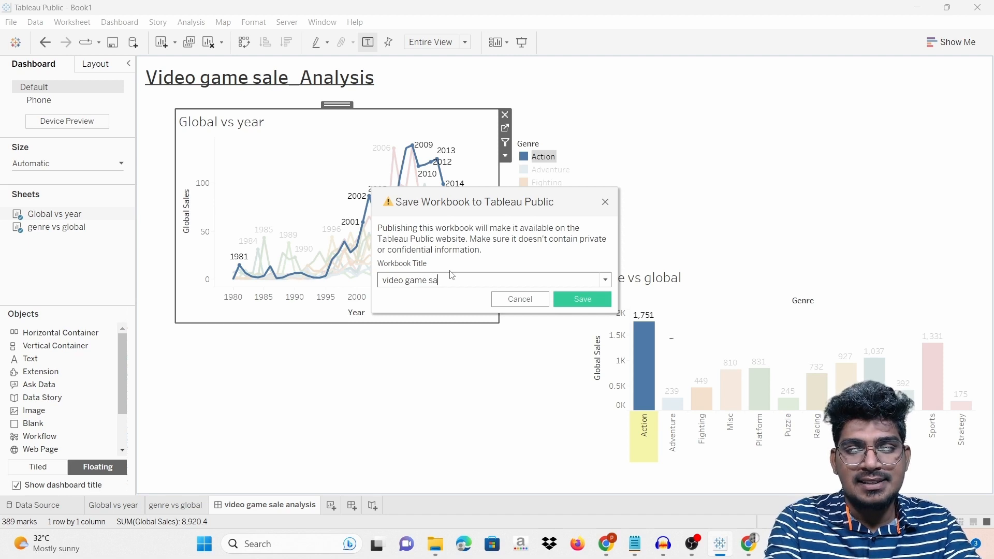
pyautogui.write('le ana')
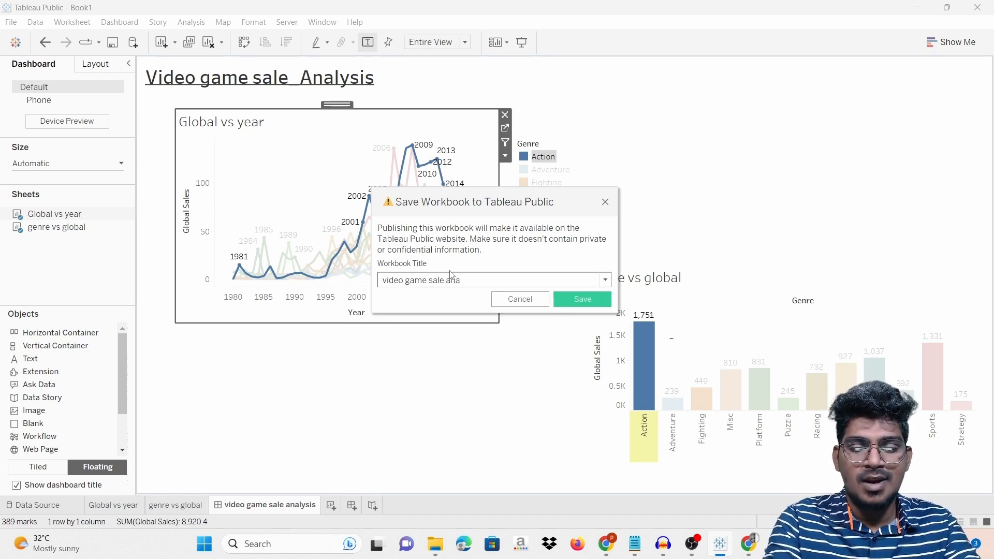
pyautogui.write('lysis')
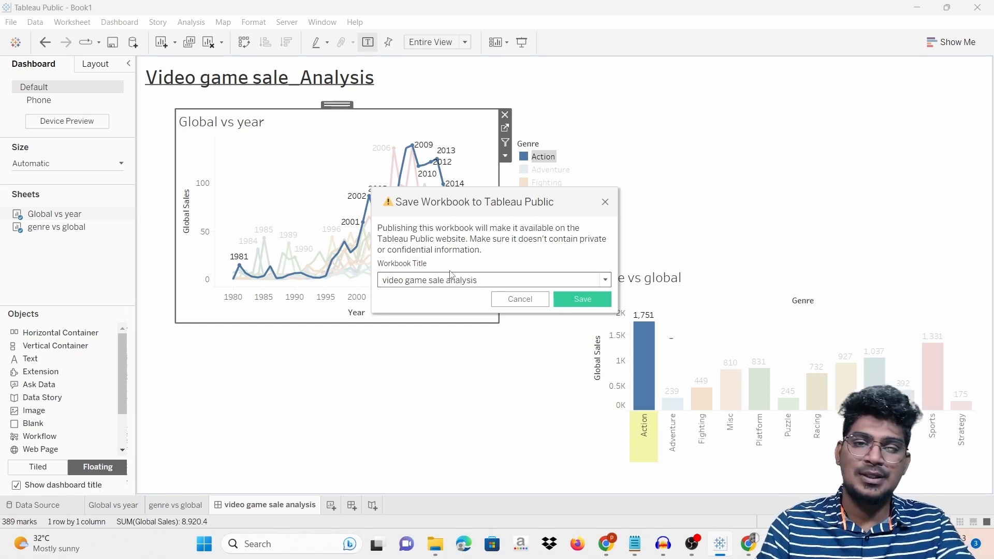
pyautogui.click(582, 305)
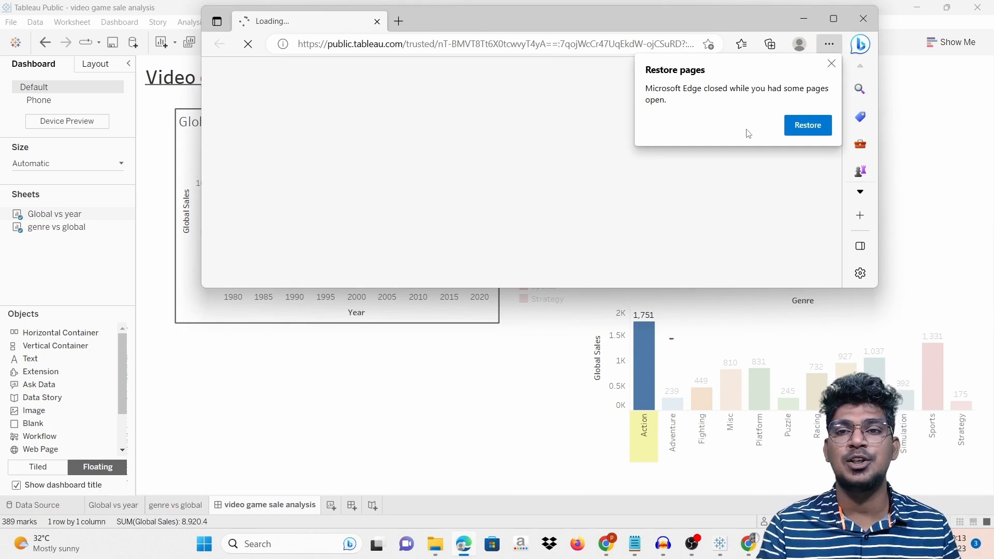
# Examine the published dashboard in the maximized browser window, dismissing the restore-pages and new-post notices, and minimize the browser.
pyautogui.click(833, 19)
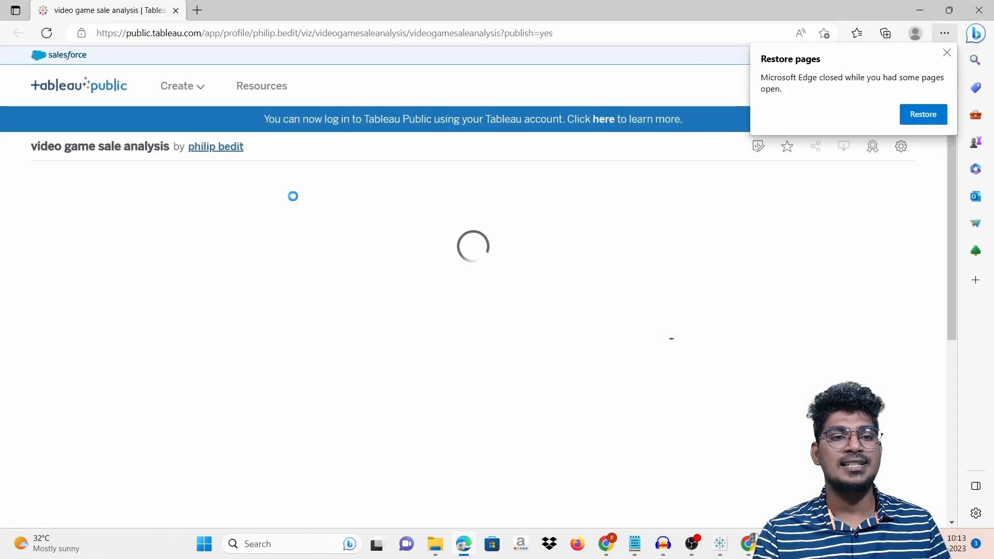
pyautogui.scroll(-1, 463, 313)
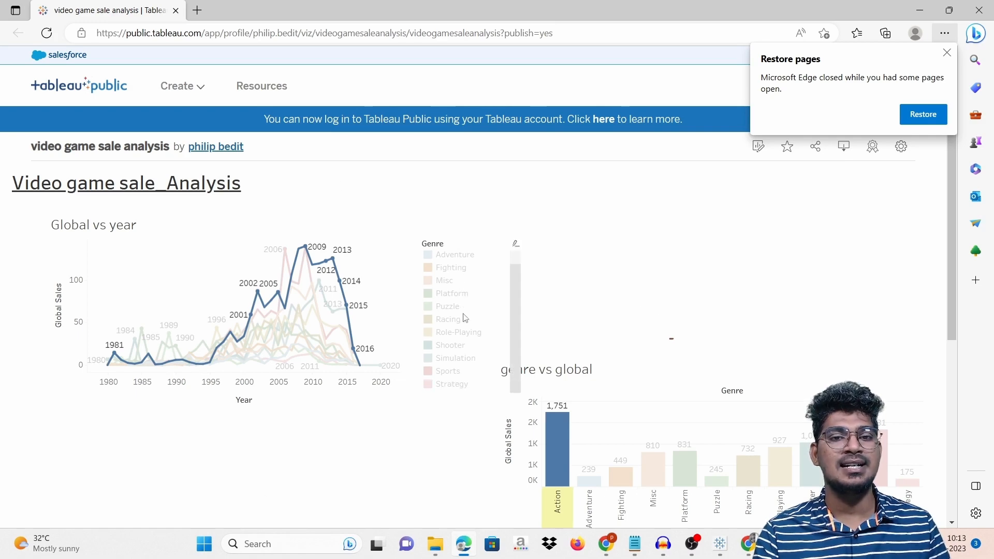
pyautogui.scroll(-5, 637, 313)
pyautogui.scroll(5, 638, 314)
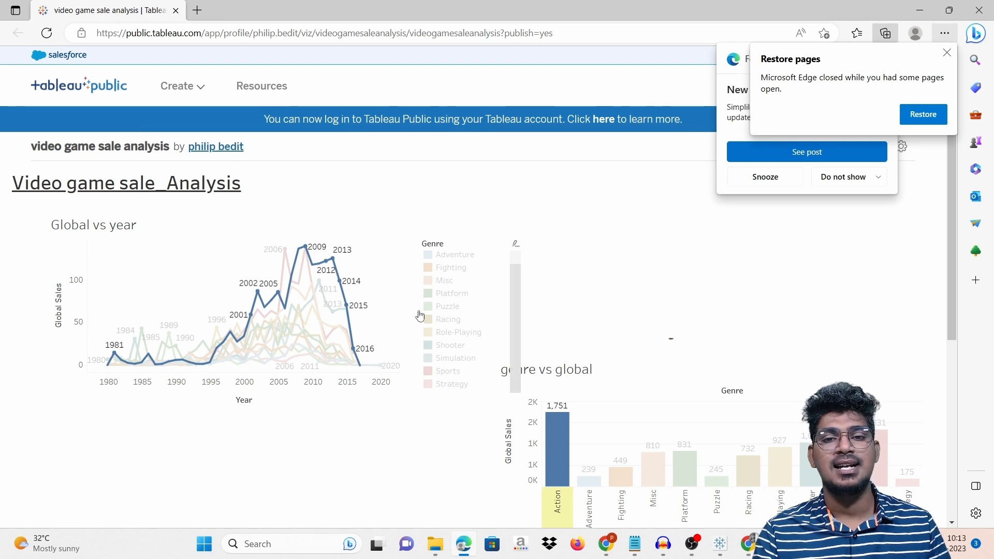
pyautogui.click(947, 53)
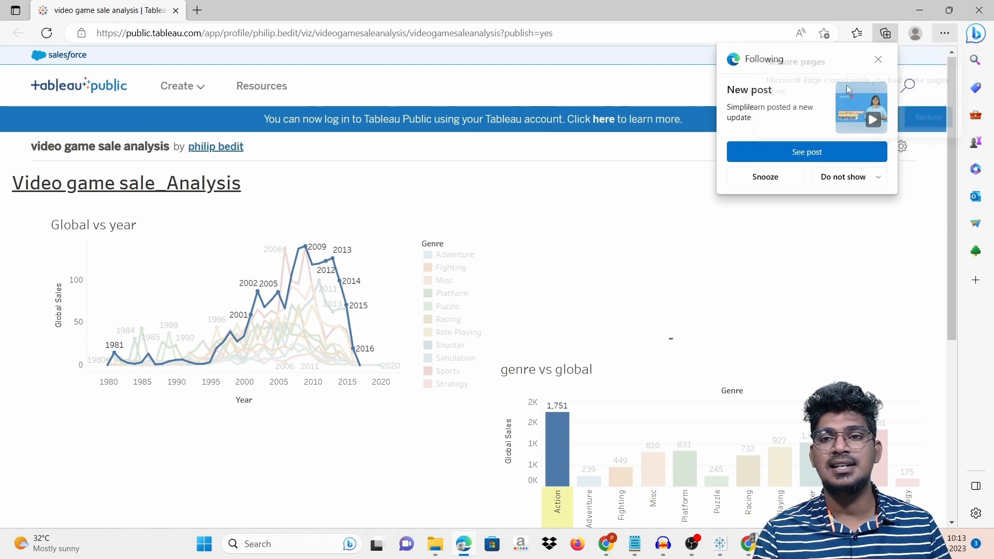
pyautogui.click(879, 59)
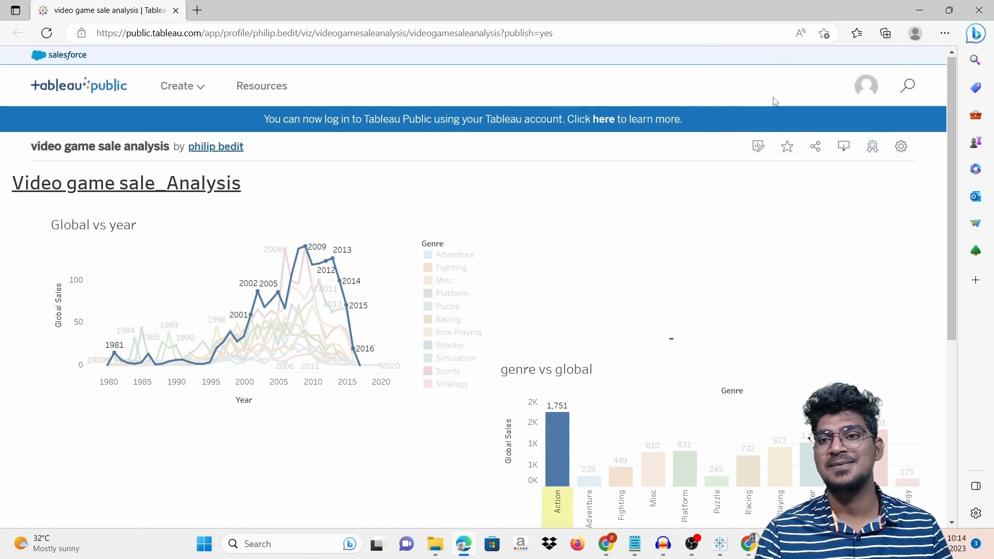
pyautogui.click(926, 11)
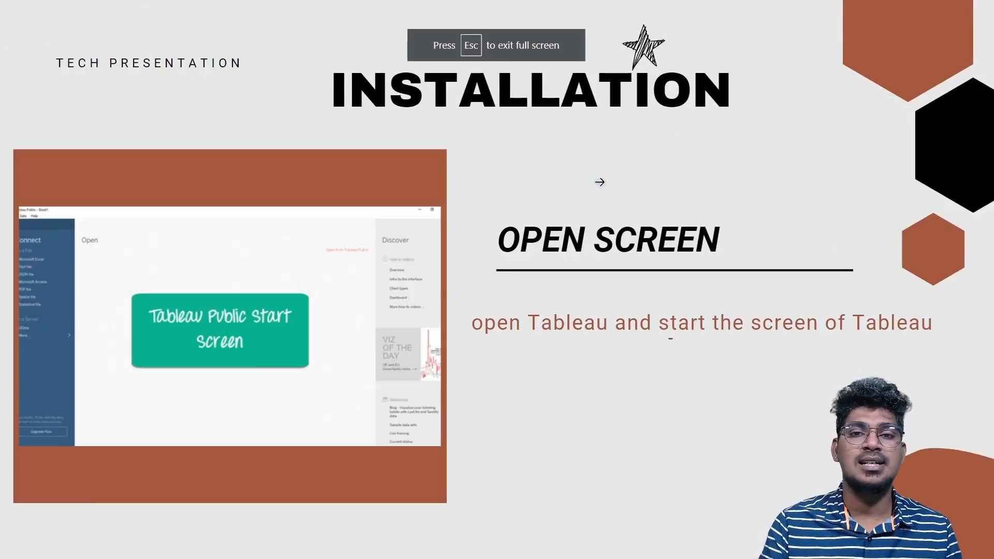
pyautogui.click(652, 193)
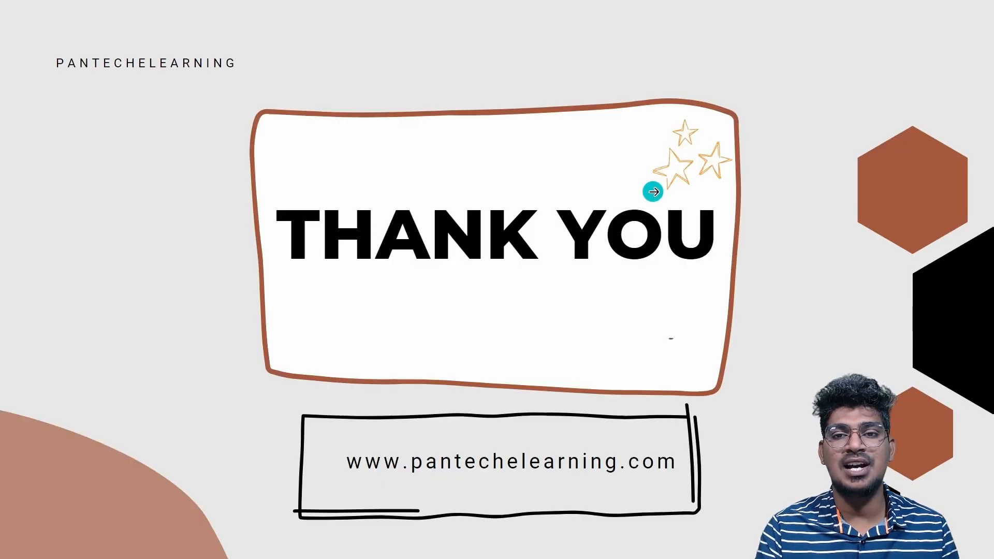